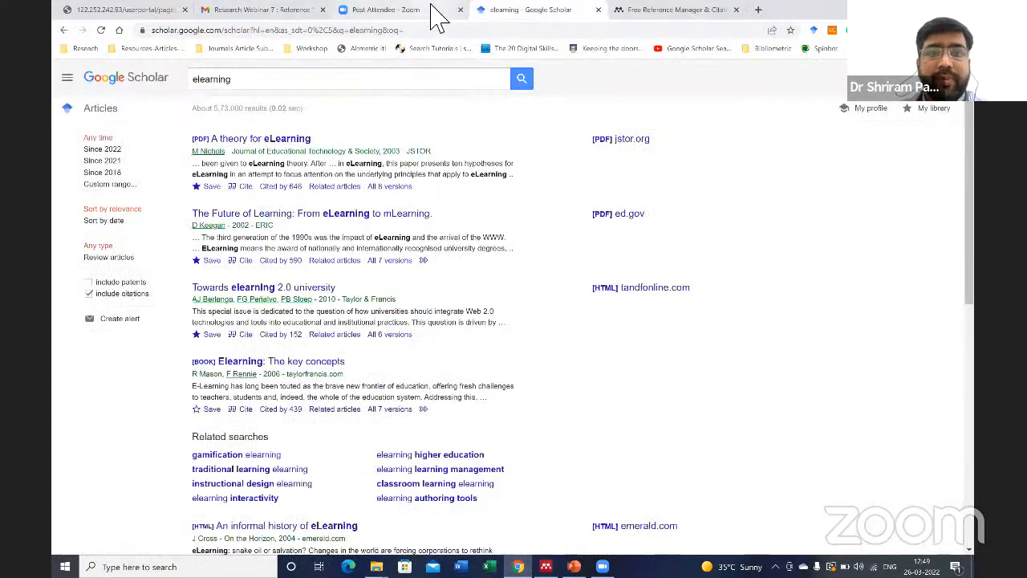
Bring up the Mendeley Desktop download page in the browser and switch to the Mendeley Desktop application
left_click(437, 11)
left_click(522, 12)
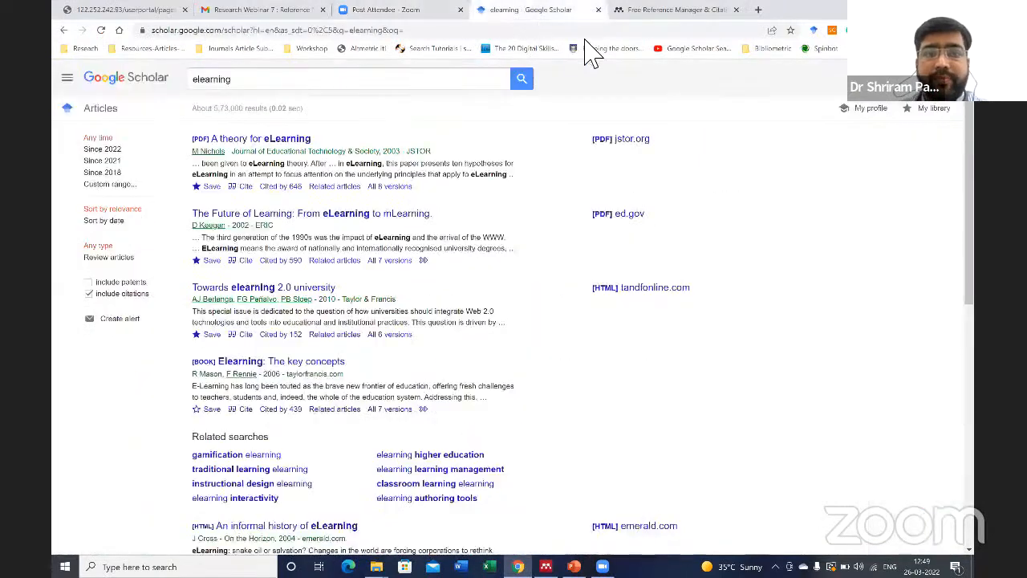
left_click(634, 10)
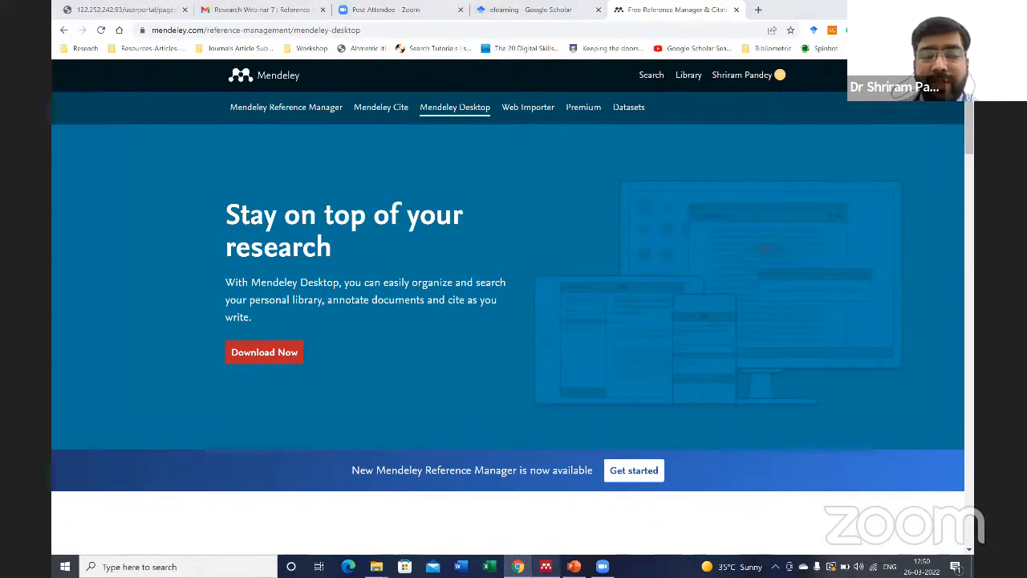
left_click(545, 566)
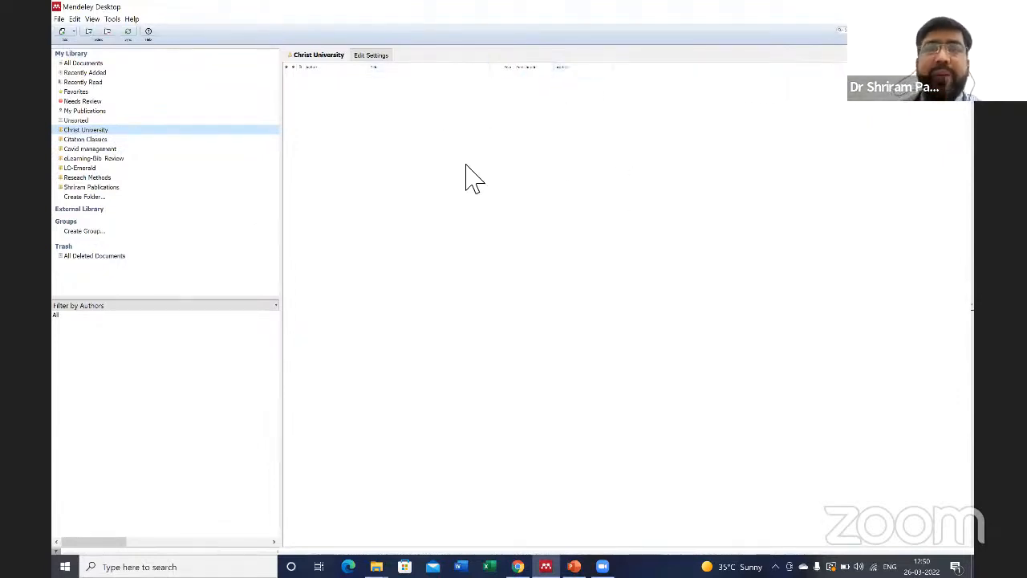
Narrow the library sidebar slightly and display the All Documents collection
mouse_move(281, 230)
left_mouse_down()
mouse_move(291, 230)
mouse_move(278, 231)
left_mouse_up()
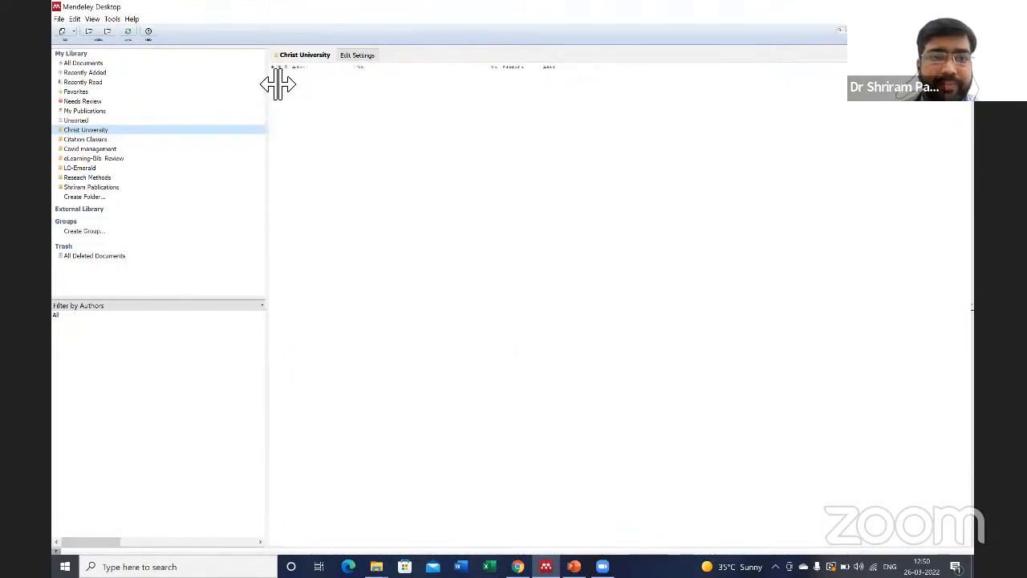
left_click_drag(277, 83, 276, 85)
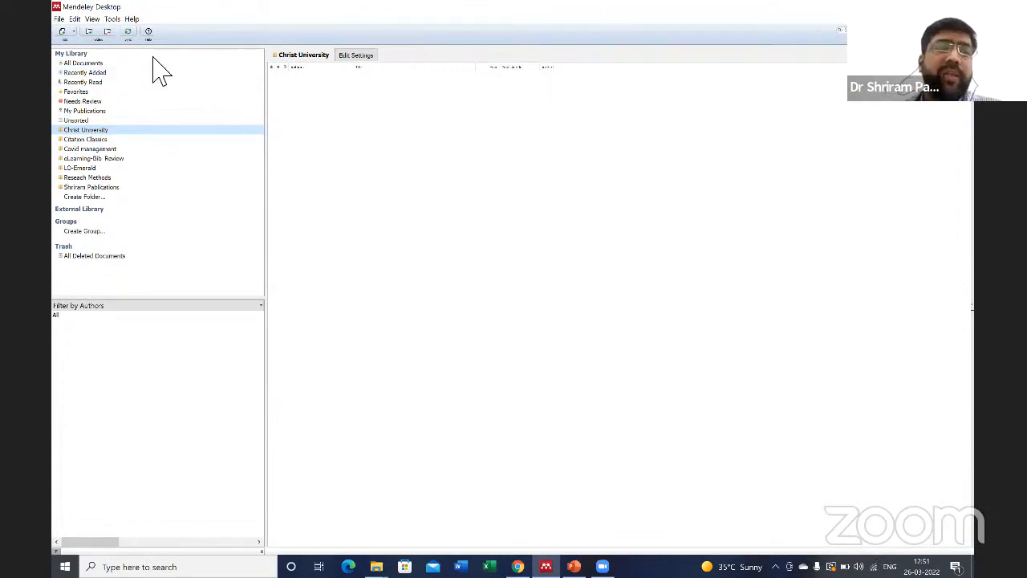
left_click(80, 110)
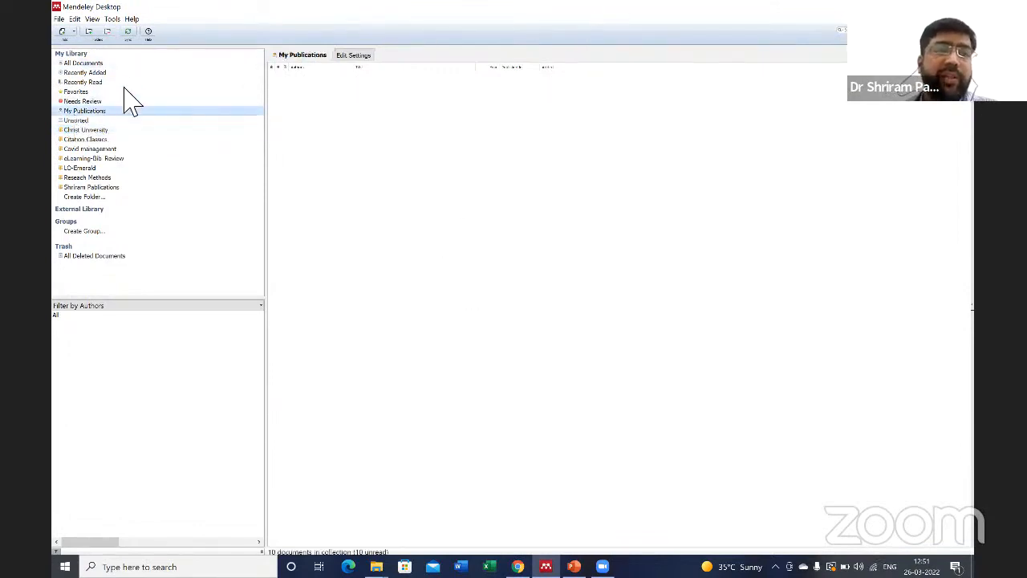
left_click(88, 63)
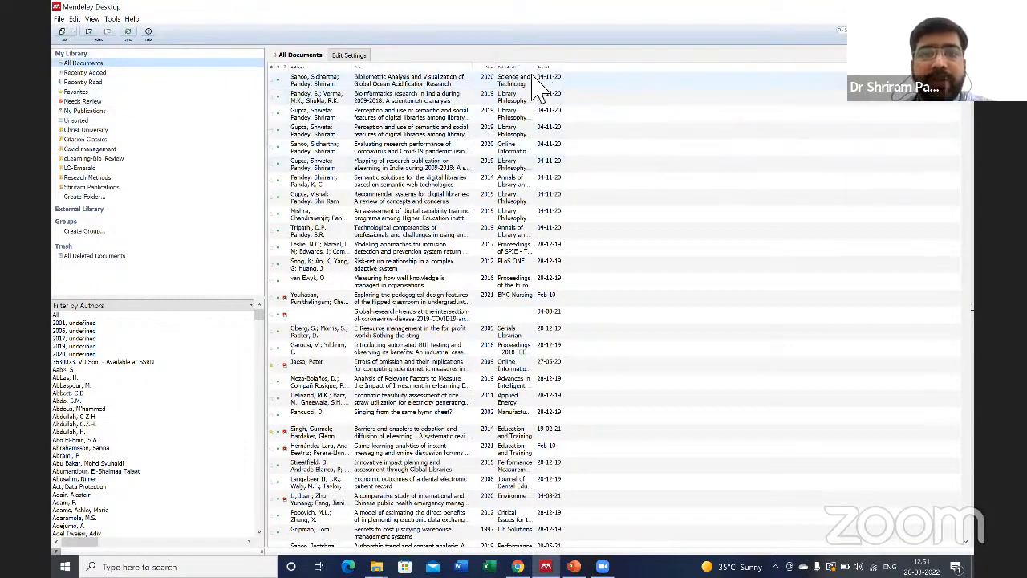
Adjust the column widths of the All Documents list so the full titles and publication names have room
left_click_drag(543, 75, 850, 87)
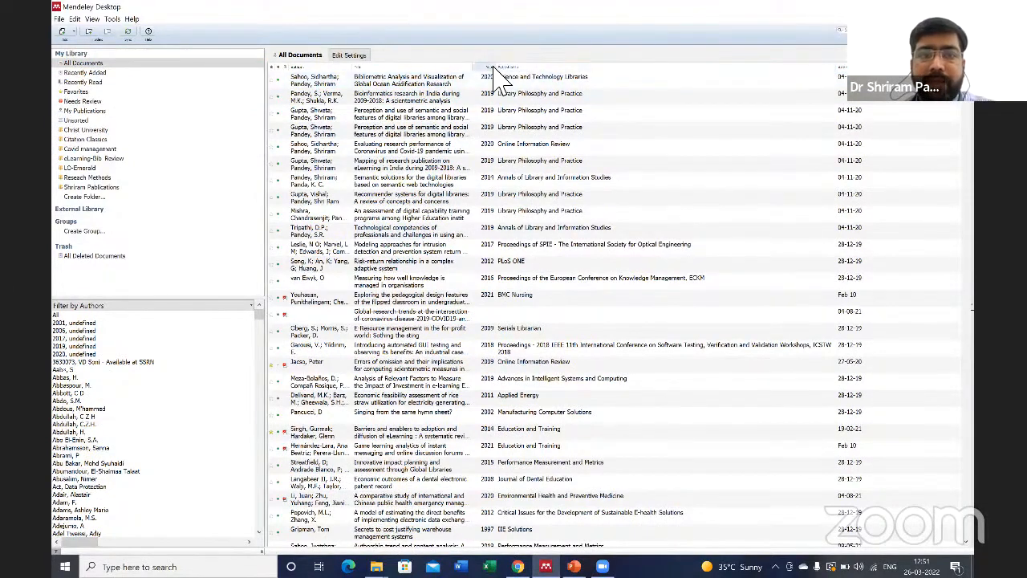
left_click_drag(499, 72, 525, 85)
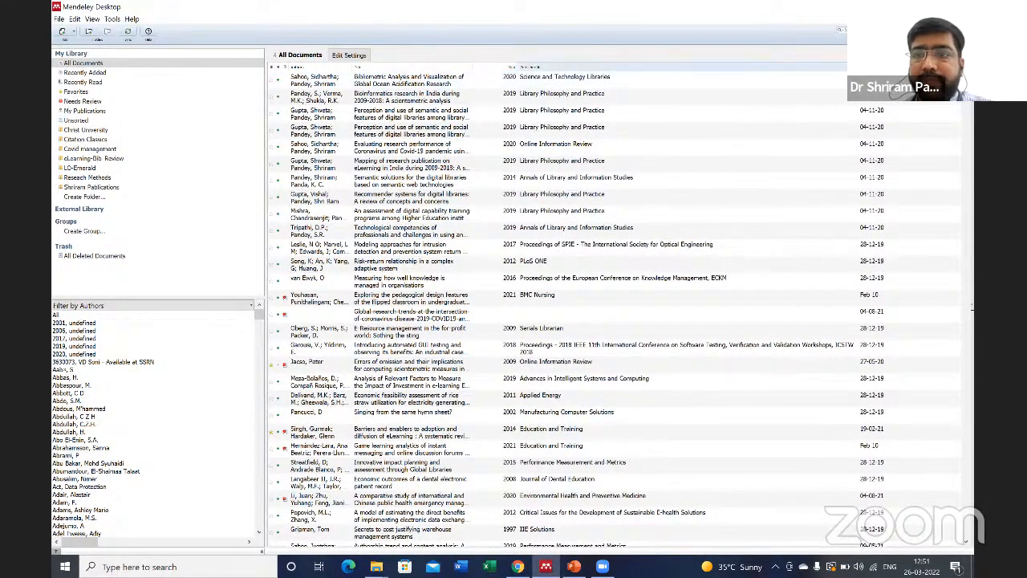
left_click_drag(855, 68, 720, 78)
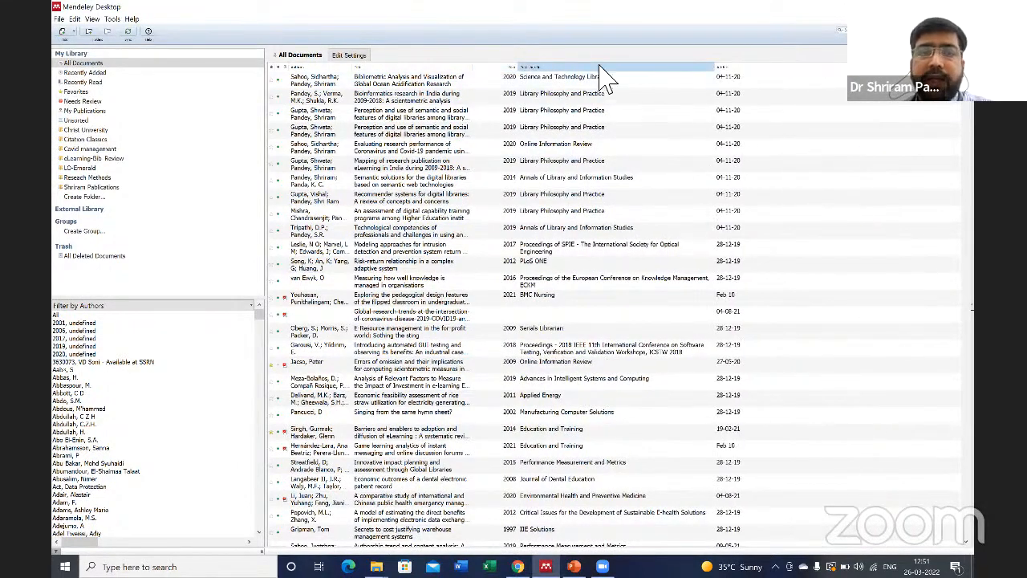
left_click_drag(479, 73, 663, 80)
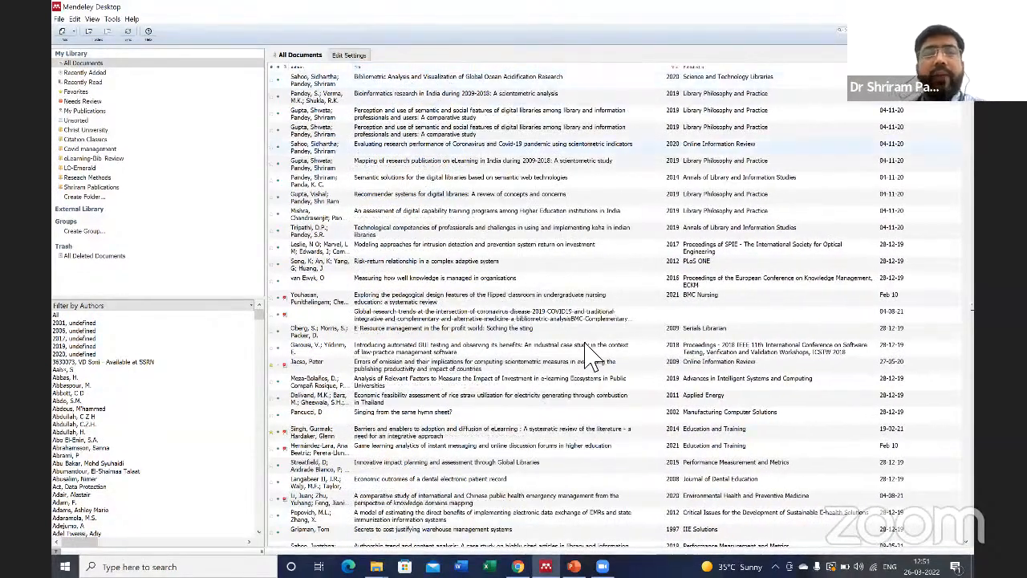
Look through the references in the All Documents list, checking authors, titles, years and publications
scroll(588, 349, "down", 6)
scroll(585, 331, "up", 6)
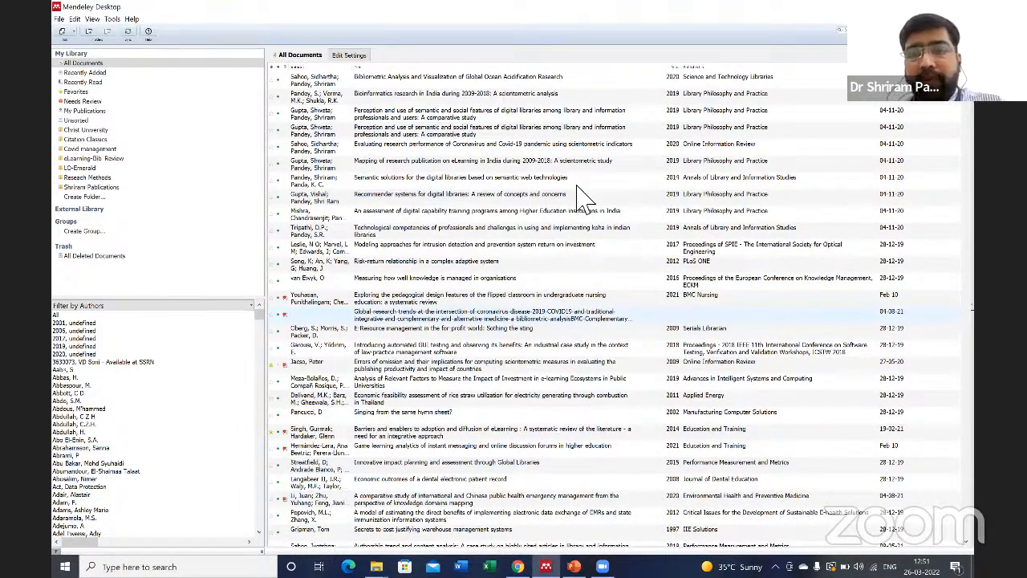
left_click(618, 329)
scroll(622, 353, "down", 1)
scroll(630, 381, "down", 3)
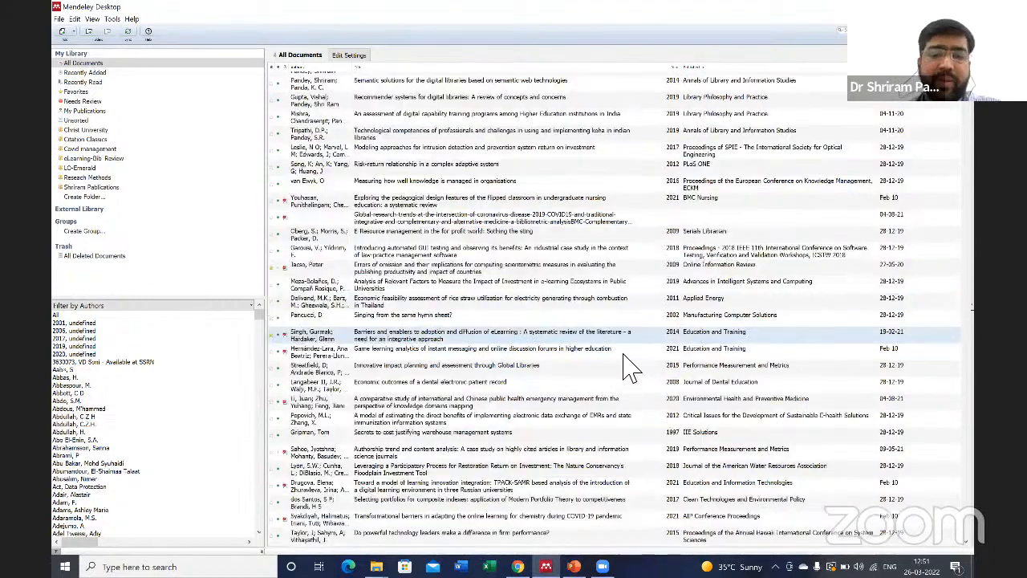
Review the built-in collections Recently Added, Recently Read, Favorites, Needs Review, My Publications and Unsorted
left_click(83, 72)
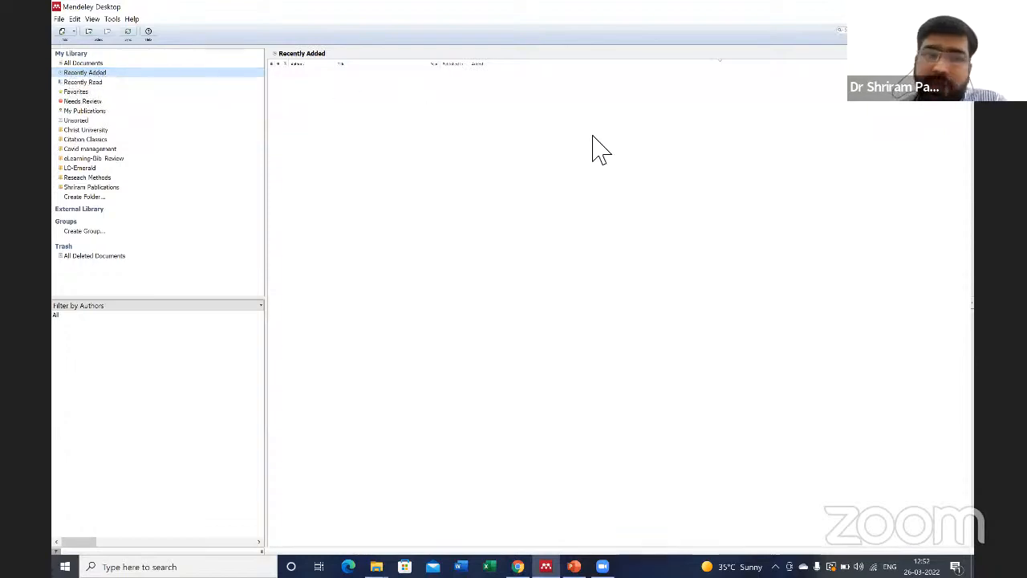
left_click(90, 82)
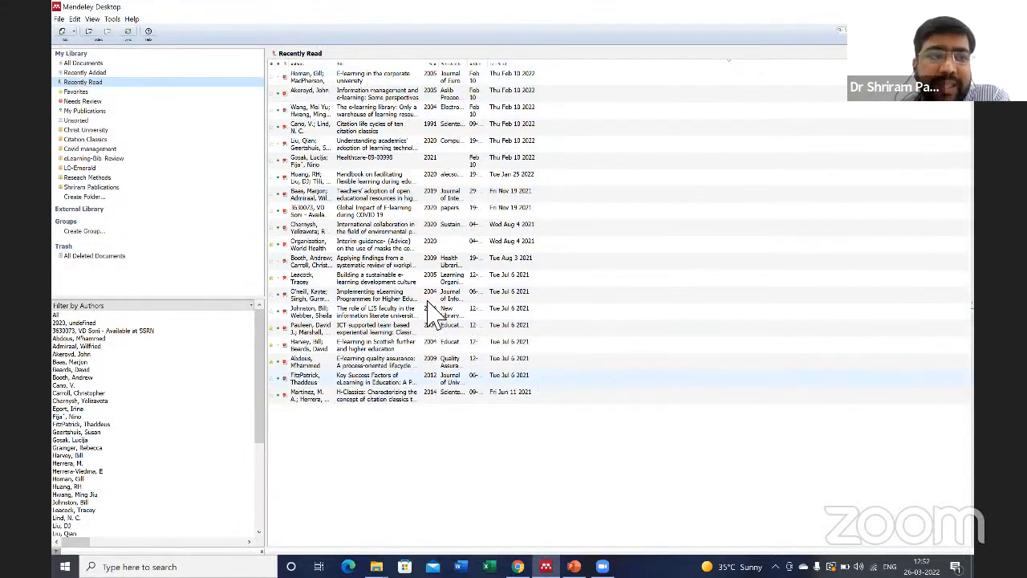
left_click(70, 93)
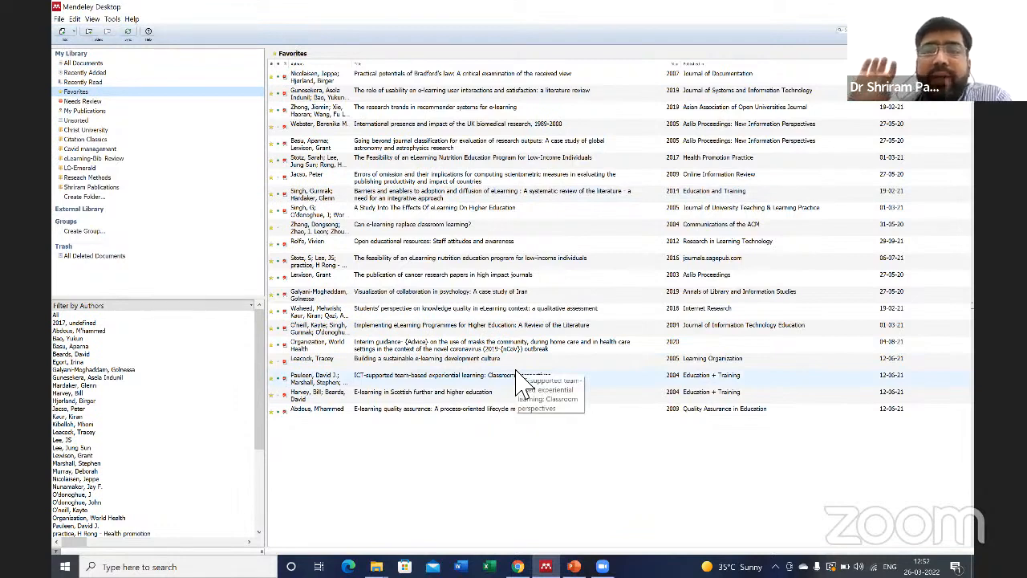
left_click(85, 102)
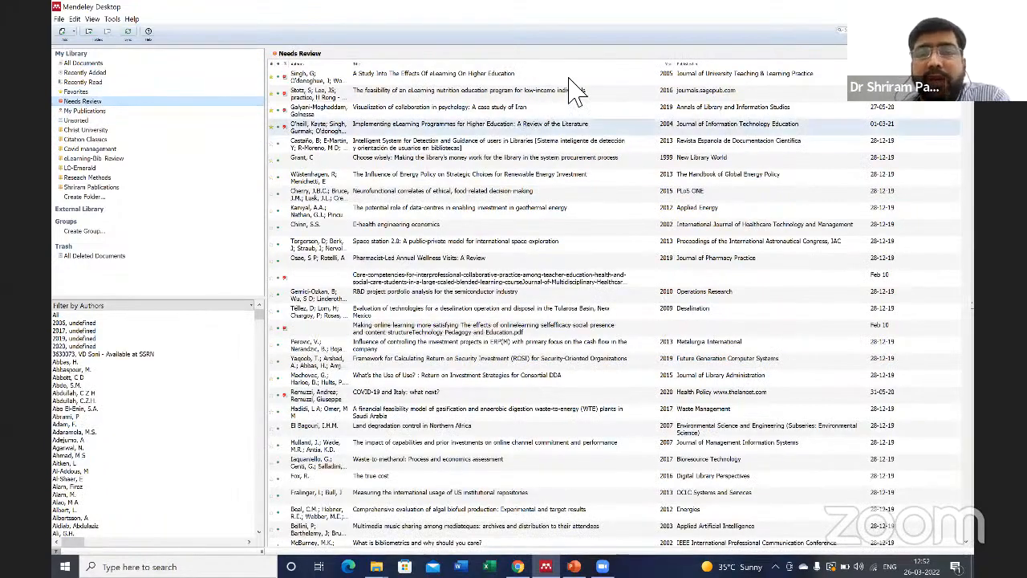
left_click(84, 111)
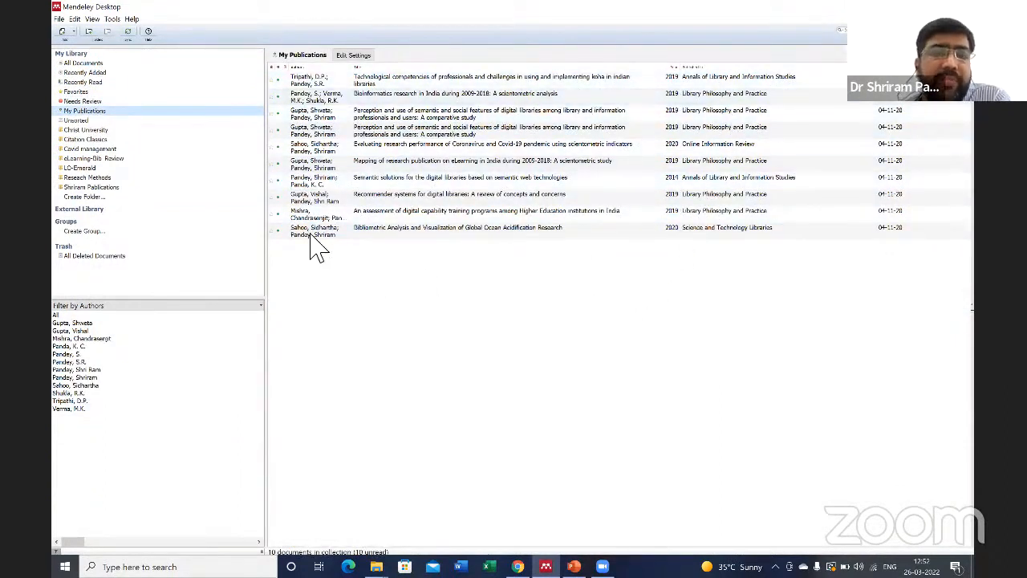
left_click(80, 121)
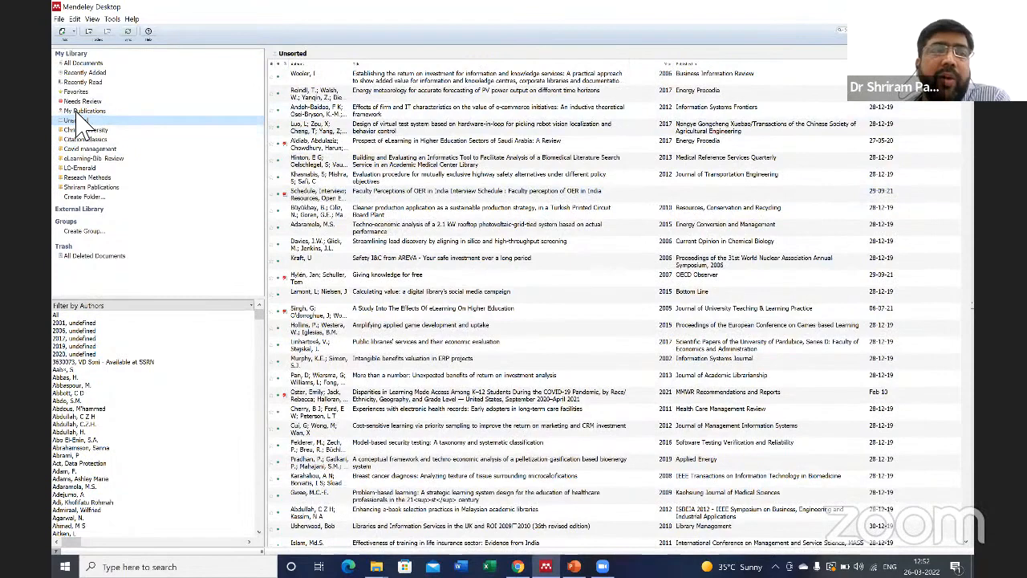
left_click(80, 111)
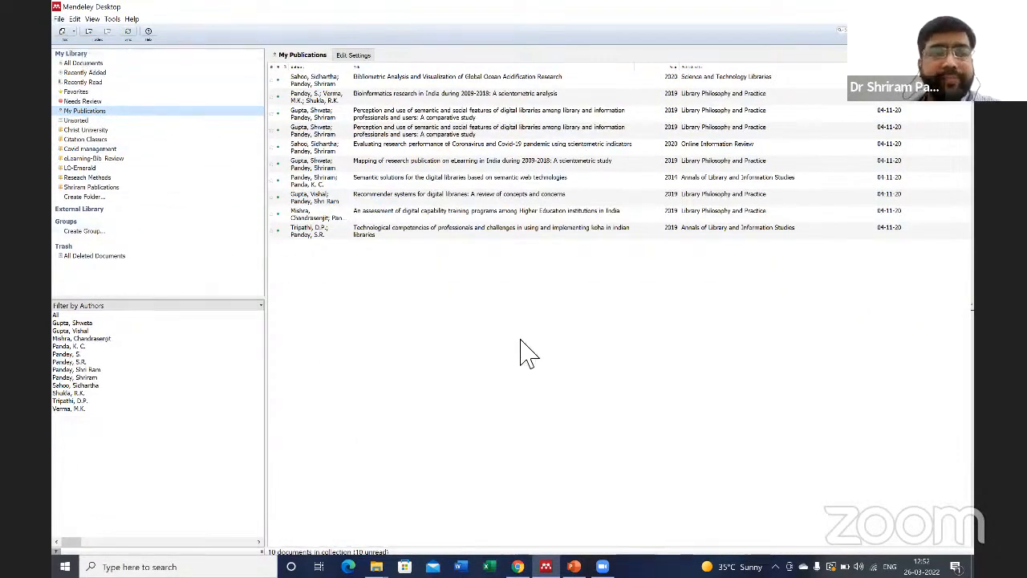
Review the custom folders from Christ University and Citation Classics through LO-Emerald and Reseach Methods
left_click(101, 130)
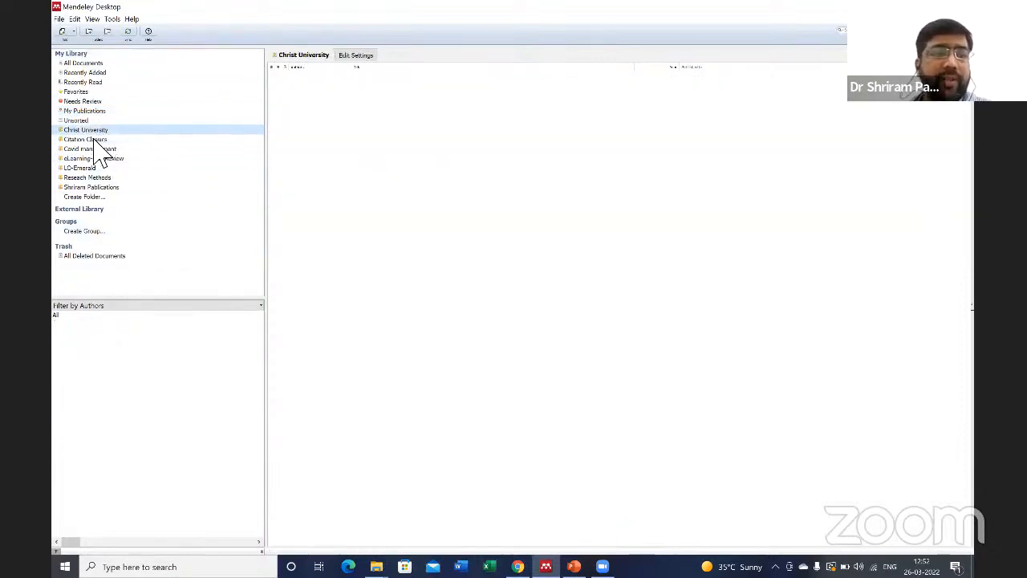
left_click(102, 139)
left_click(90, 149)
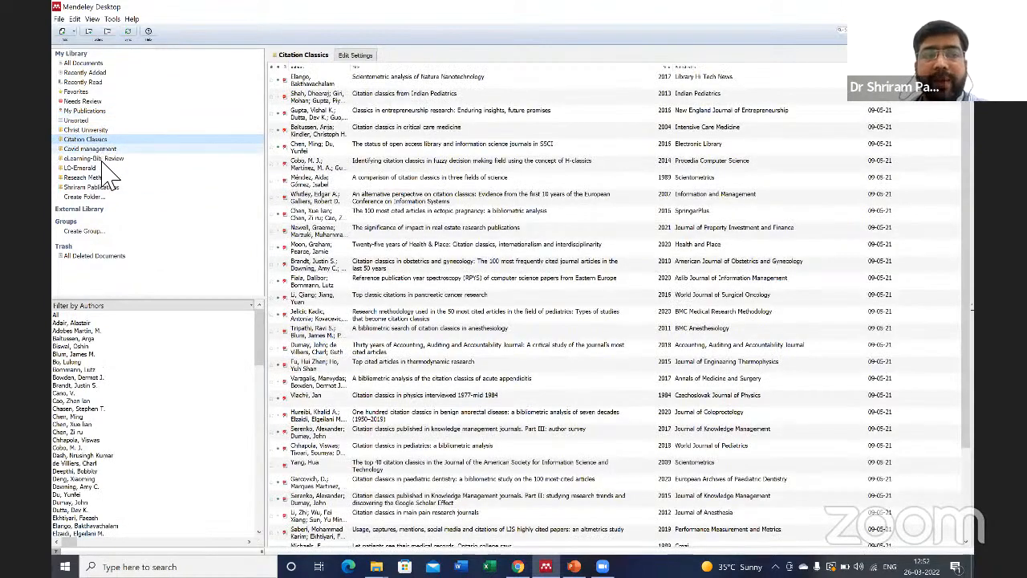
left_click(93, 158)
left_click(80, 168)
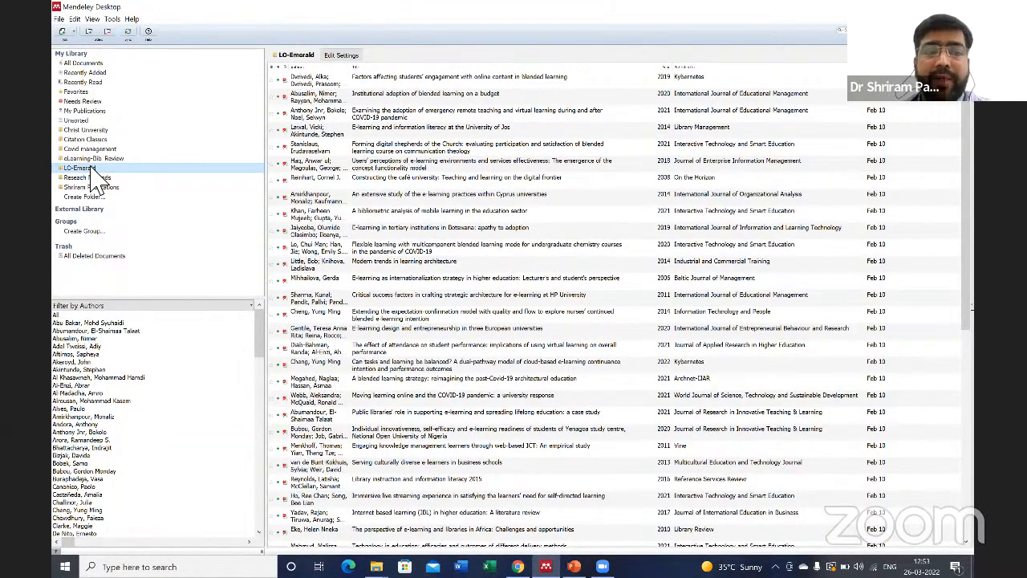
left_click(88, 177)
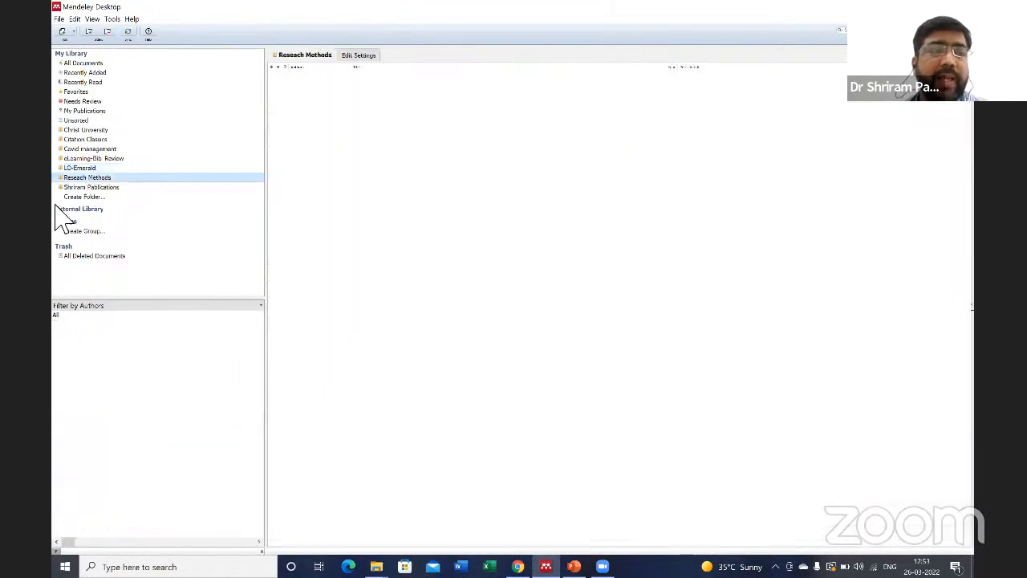
Try creating a new folder, then return to the Christ University folder and examine the options for adding documents
left_click(83, 197)
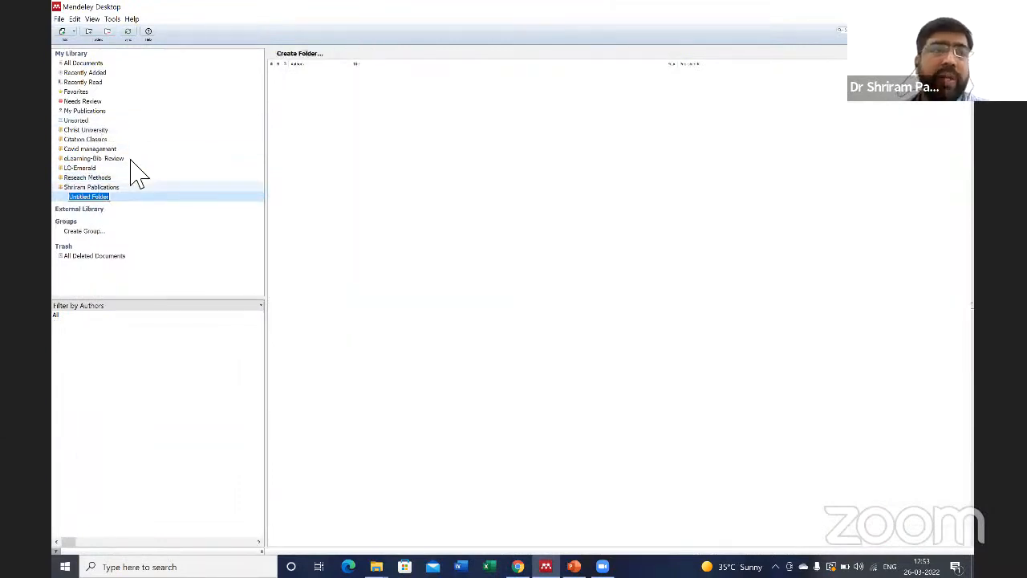
left_click(102, 133)
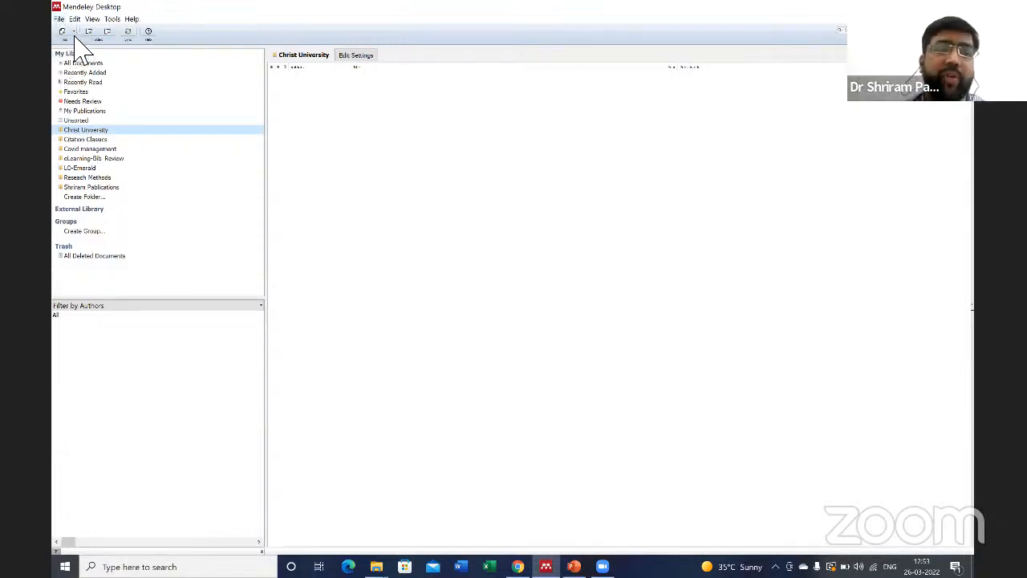
left_click(72, 35)
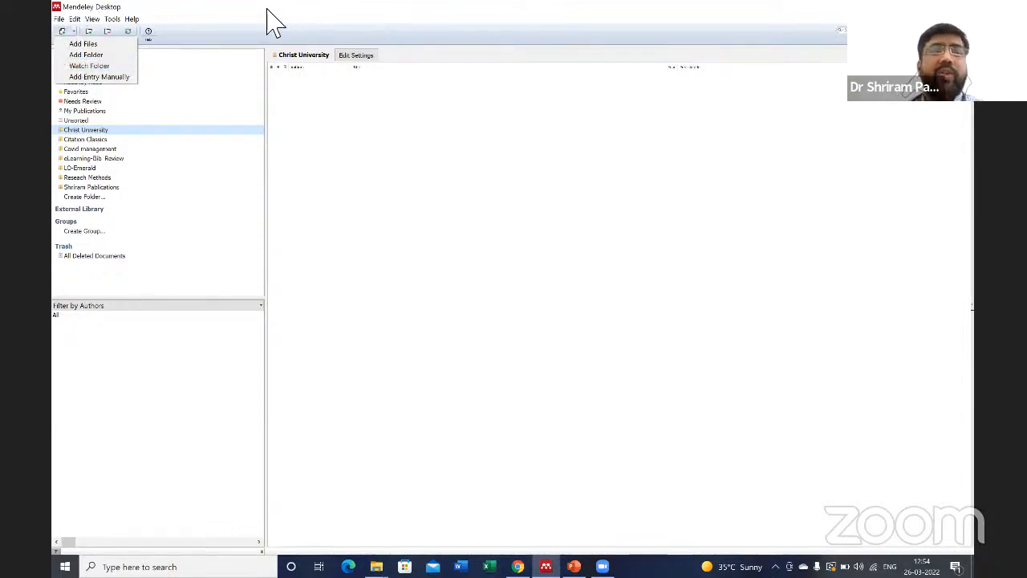
left_click(235, 15)
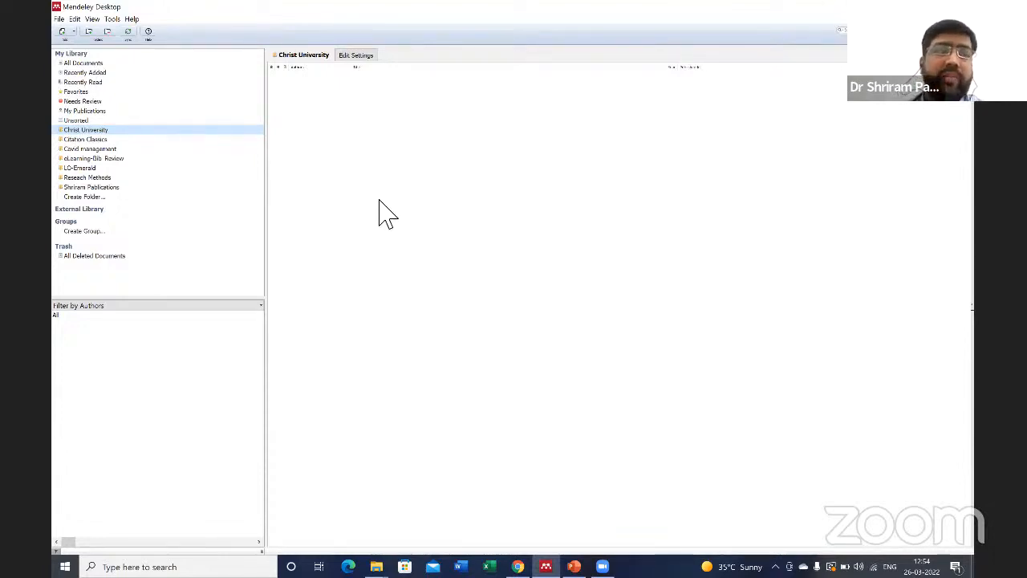
left_click(73, 32)
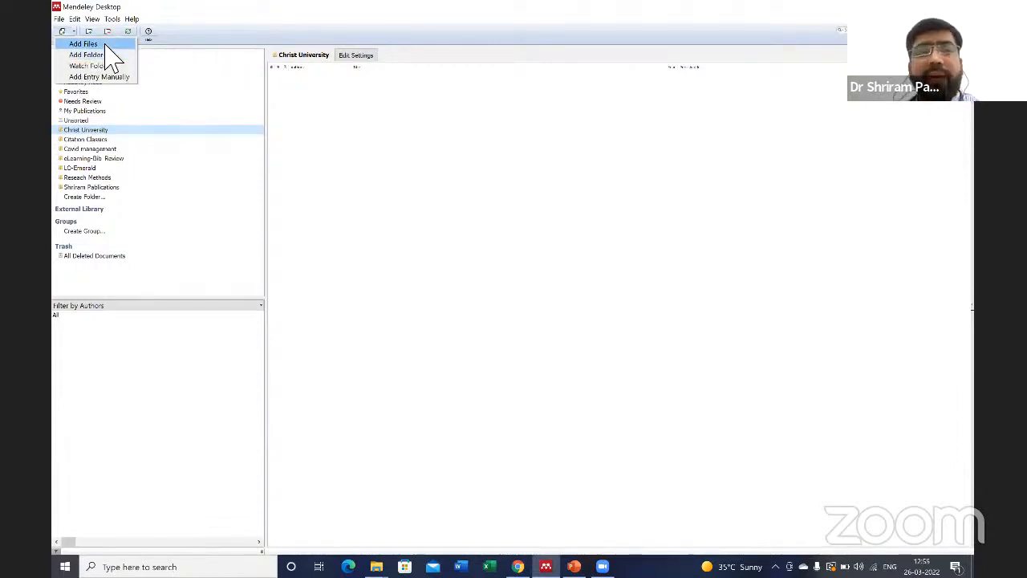
left_click(303, 37)
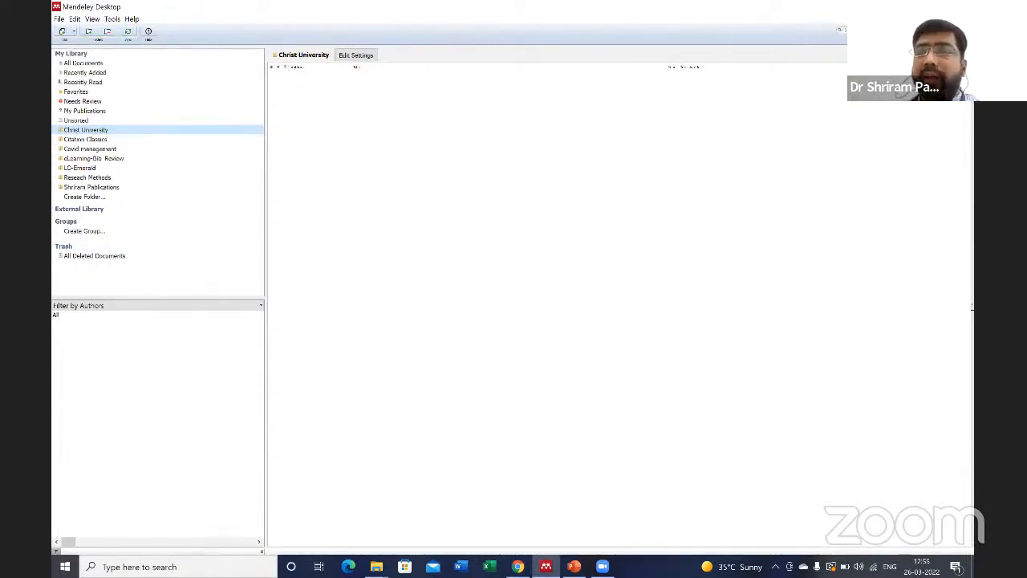
Shrink the Mendeley window, clear the browser and presentation away, and place it below the files in the CRIST University-Mendeley folder window
left_click(934, 6)
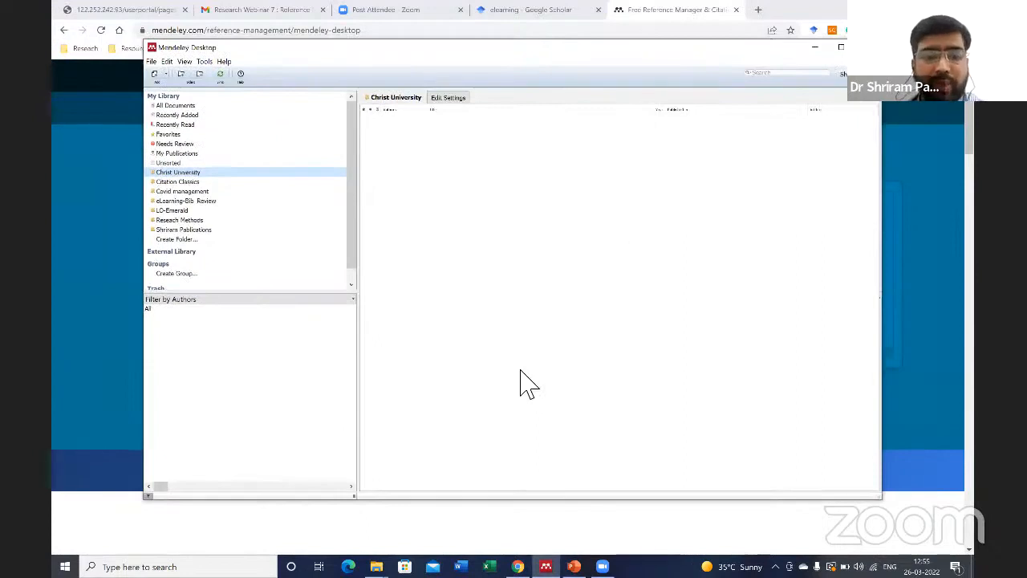
left_click(908, 8)
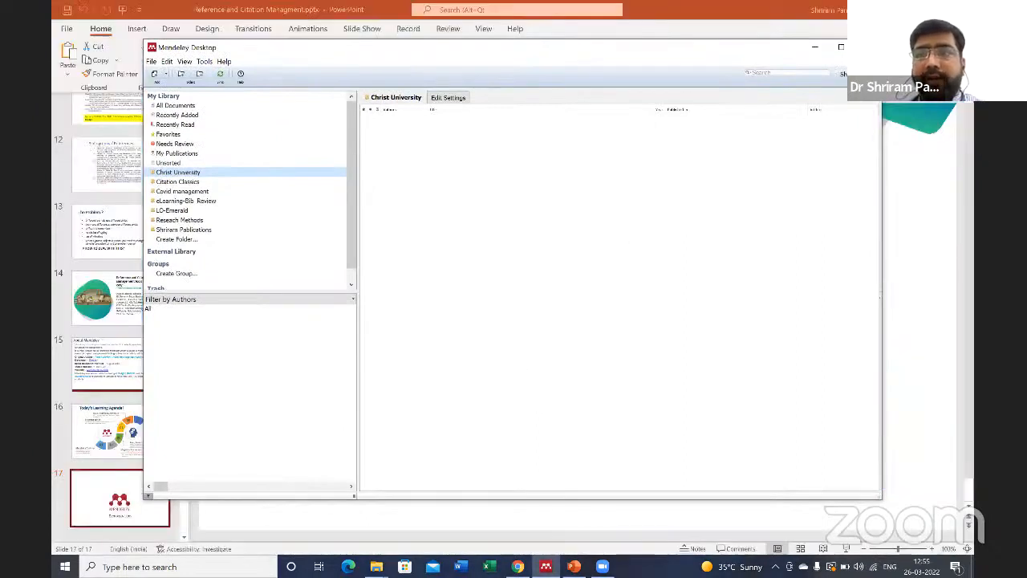
left_click(816, 48)
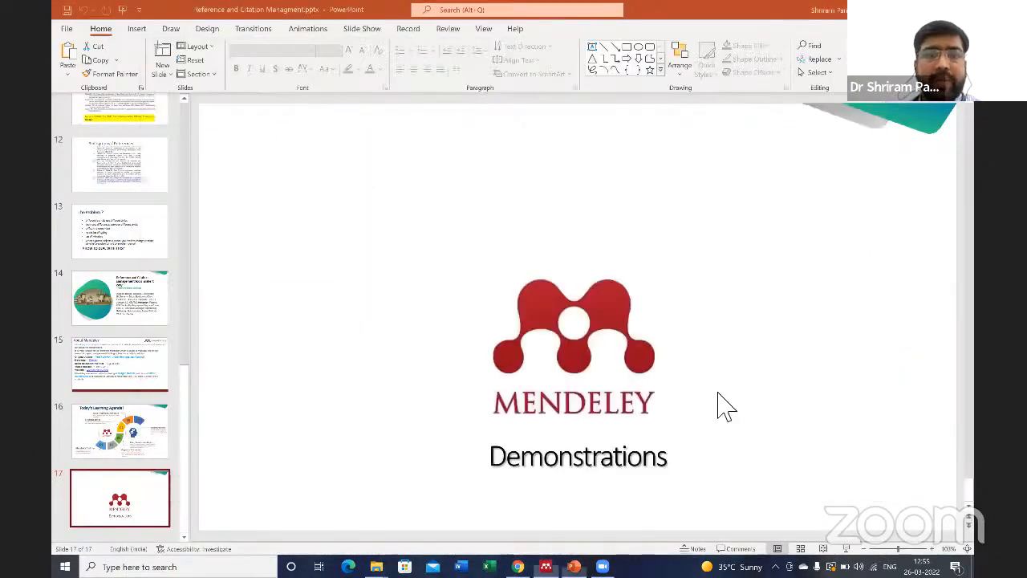
left_click(907, 10)
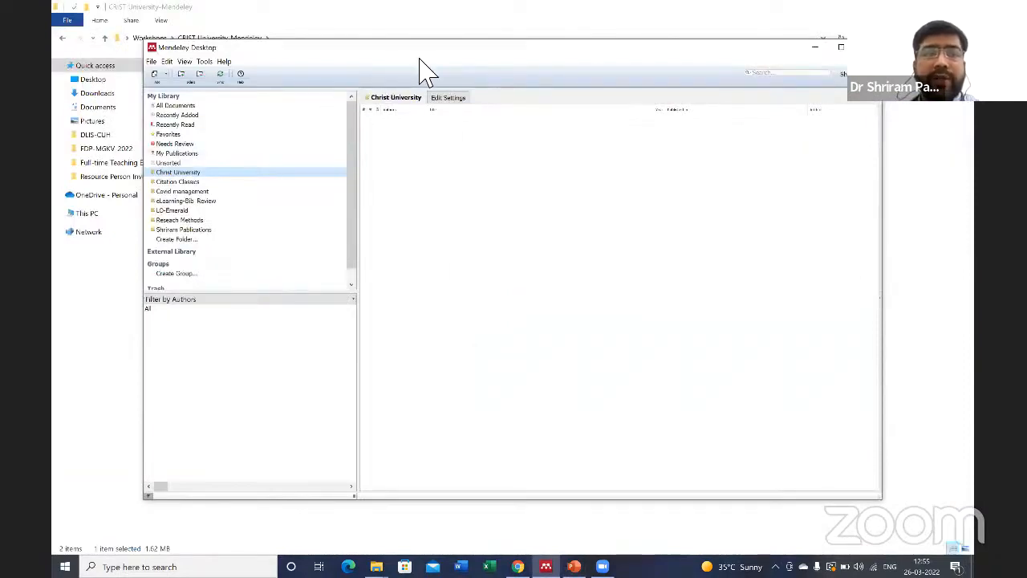
left_click_drag(416, 50, 459, 105)
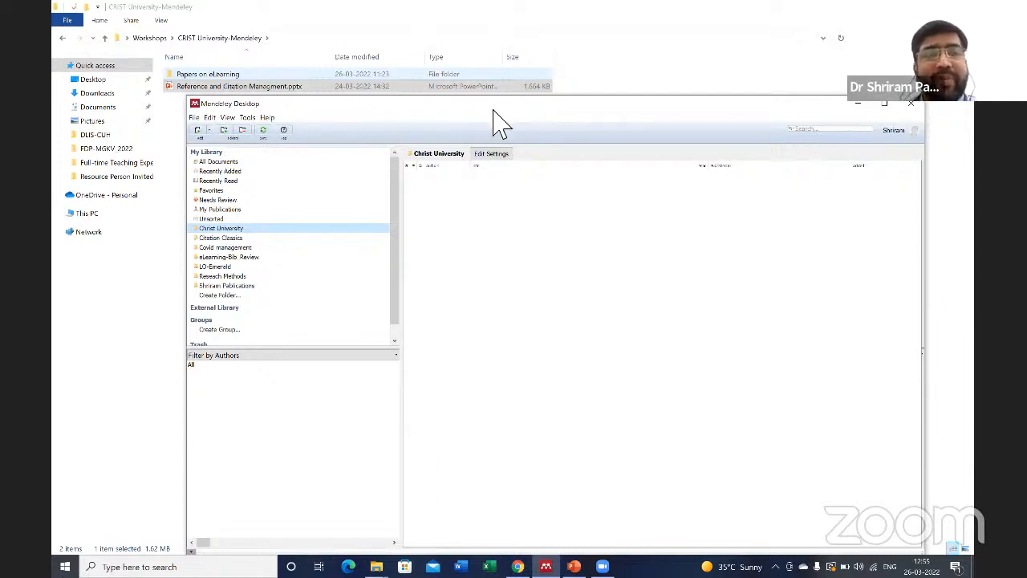
Open the Papers on eLearning folder, check its position behind Mendeley Desktop, and select all six PDF files
left_click(645, 95)
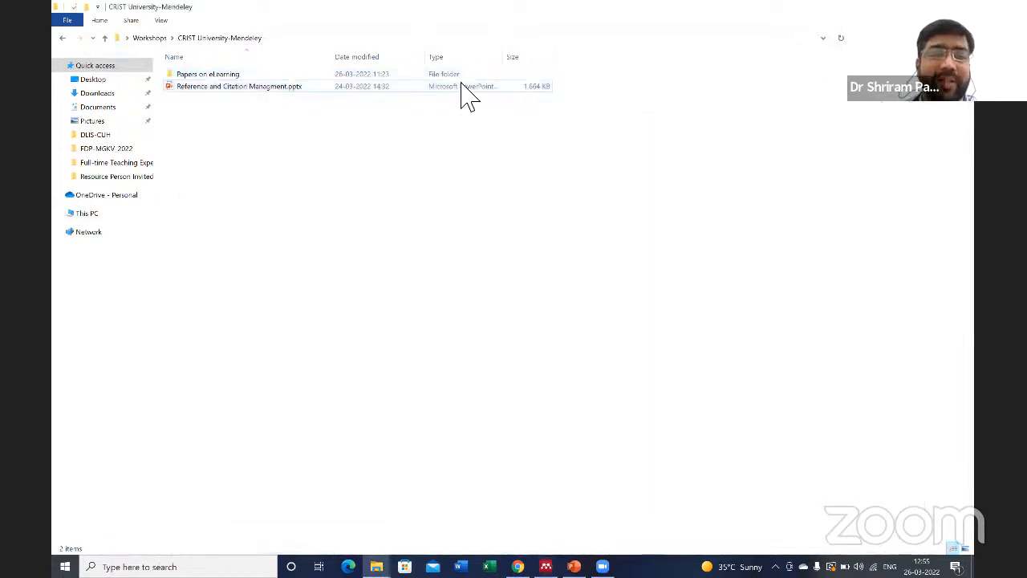
left_click(545, 567)
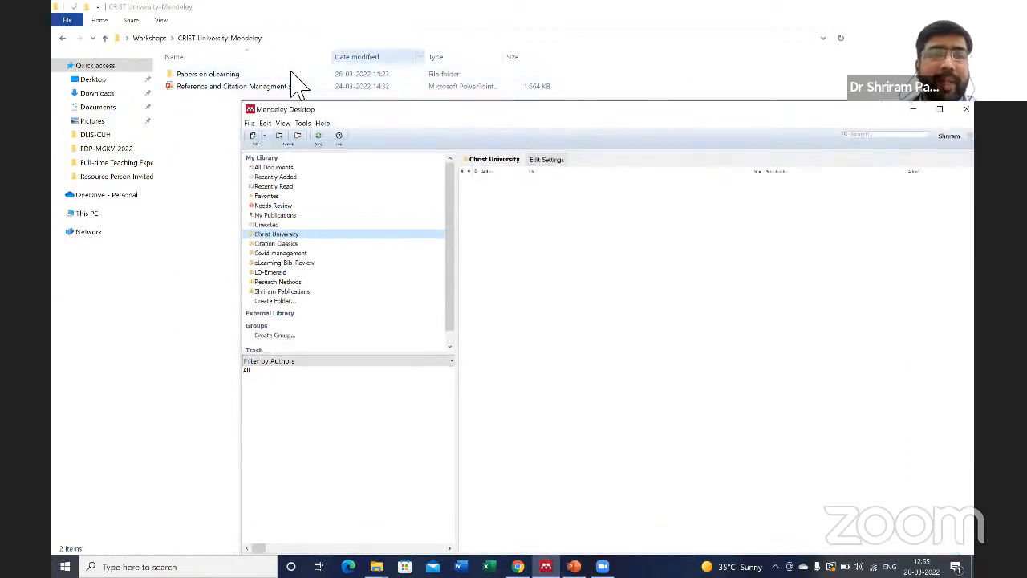
double_click(265, 76)
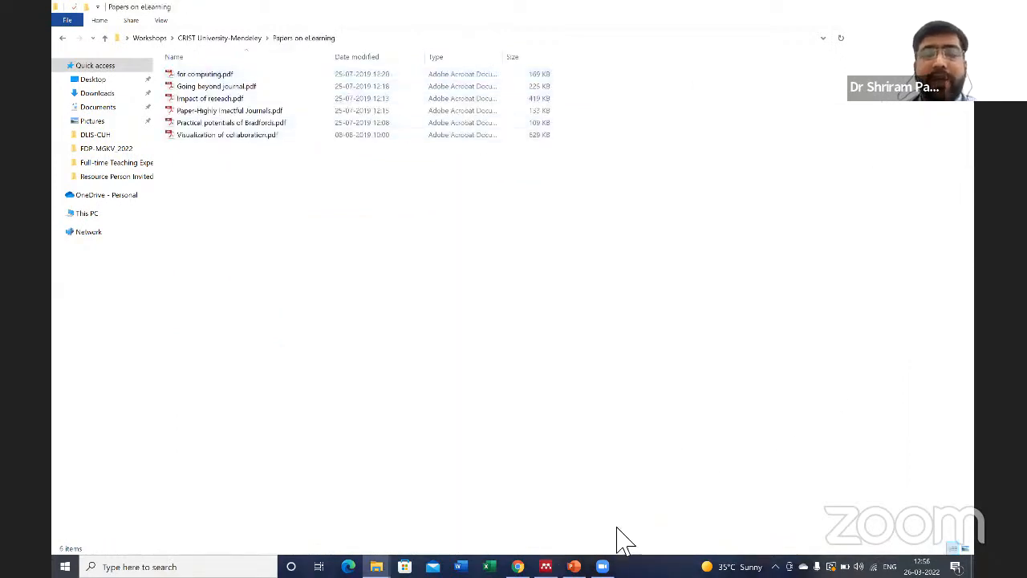
left_click(546, 567)
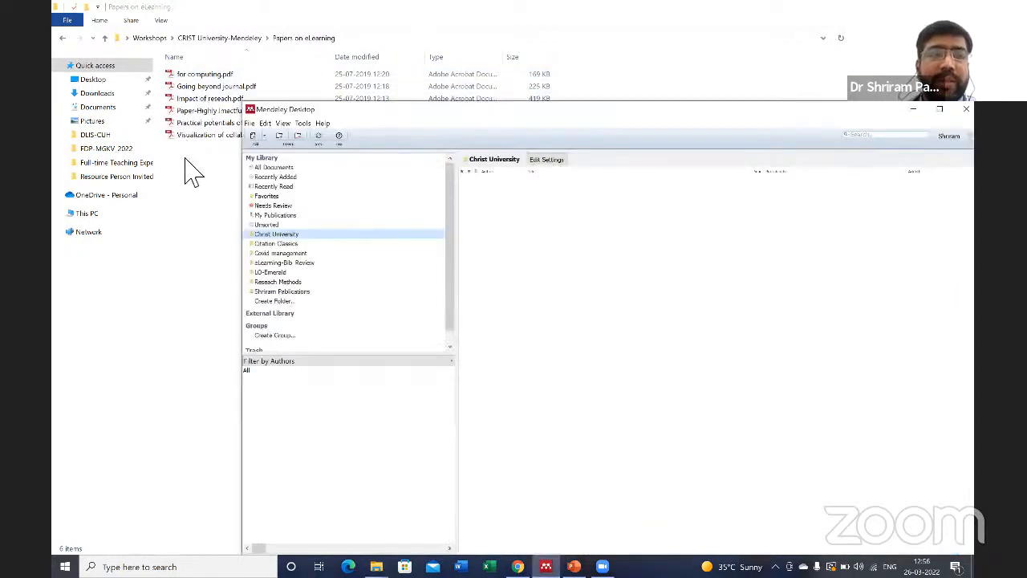
left_click(189, 147)
left_click_drag(189, 148, 199, 67)
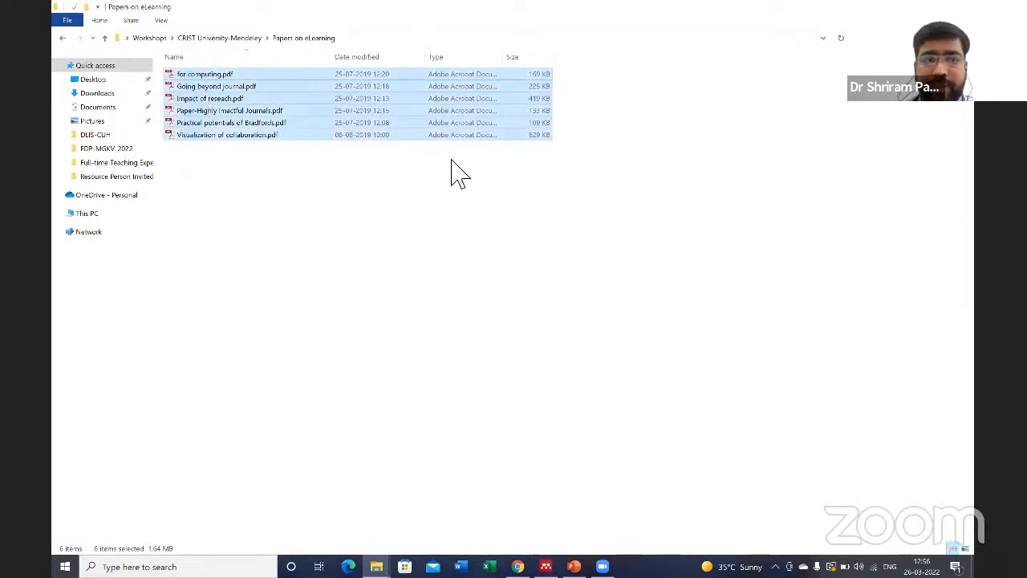
Shrink the Papers on eLearning window over Mendeley Desktop and add the six selected PDFs to the Christ University folder
left_click_drag(401, 7, 401, 150)
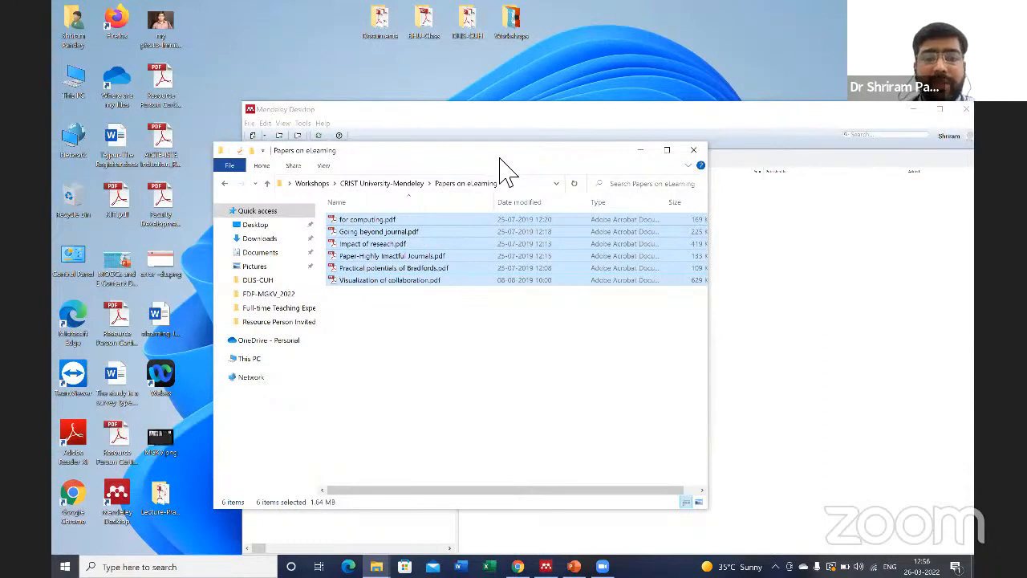
left_click_drag(500, 152, 580, 266)
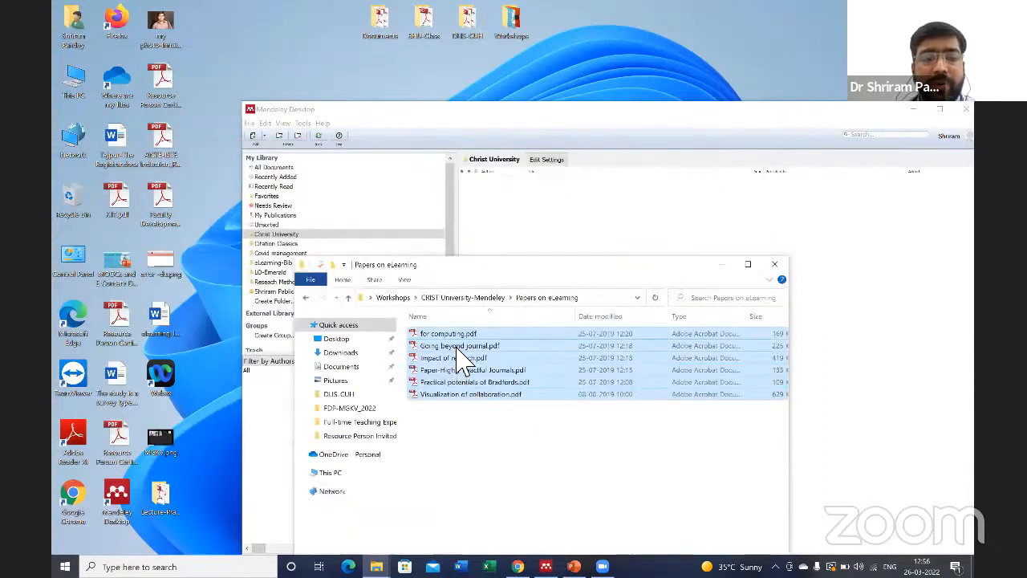
left_click_drag(464, 361, 550, 248)
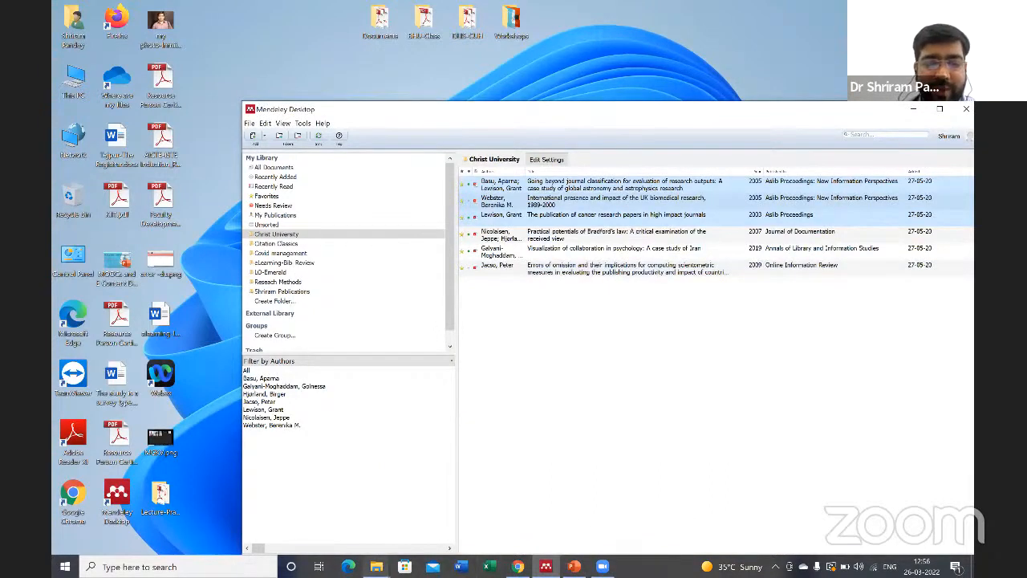
Revisit the Papers on eLearning folder and deselect its files, then switch back to Mendeley Desktop and maximize its window
left_click(376, 566)
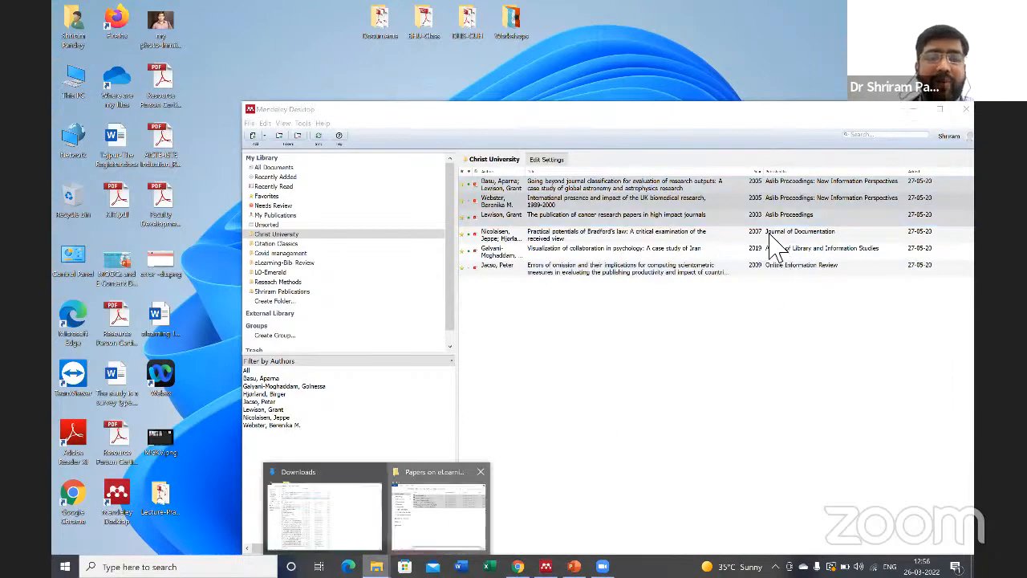
left_click(749, 267)
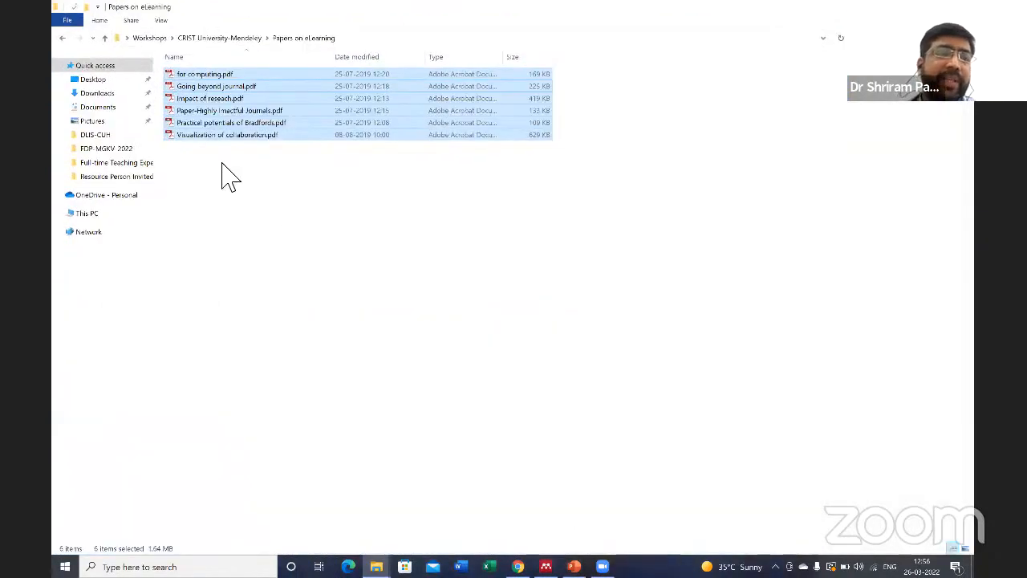
left_click(221, 175)
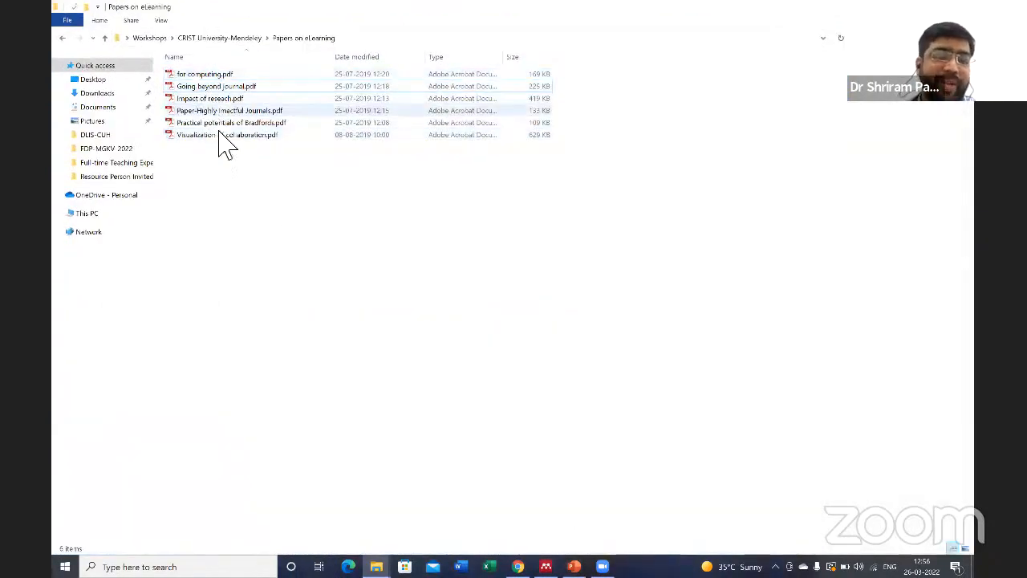
left_click(545, 567)
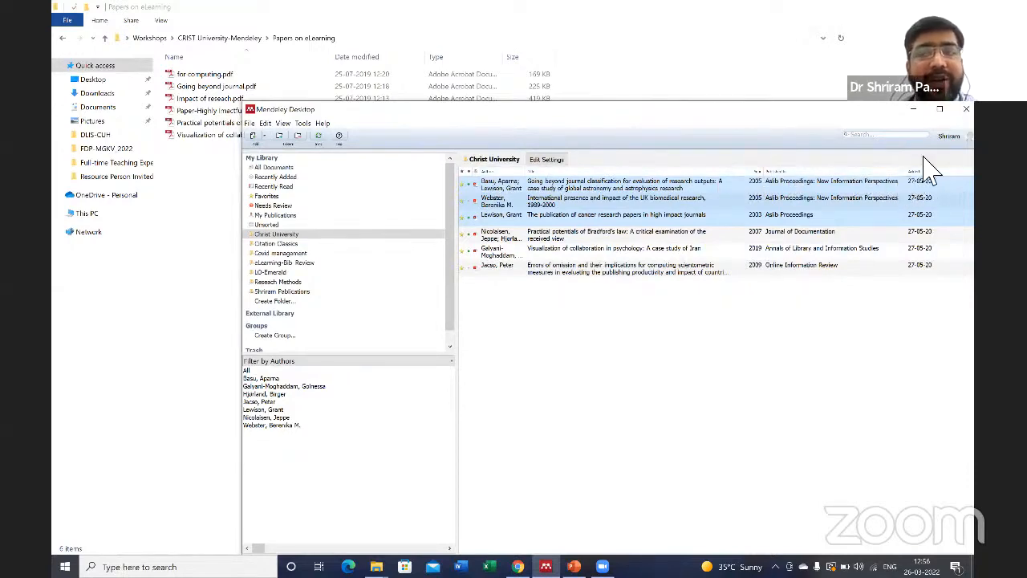
left_click(939, 109)
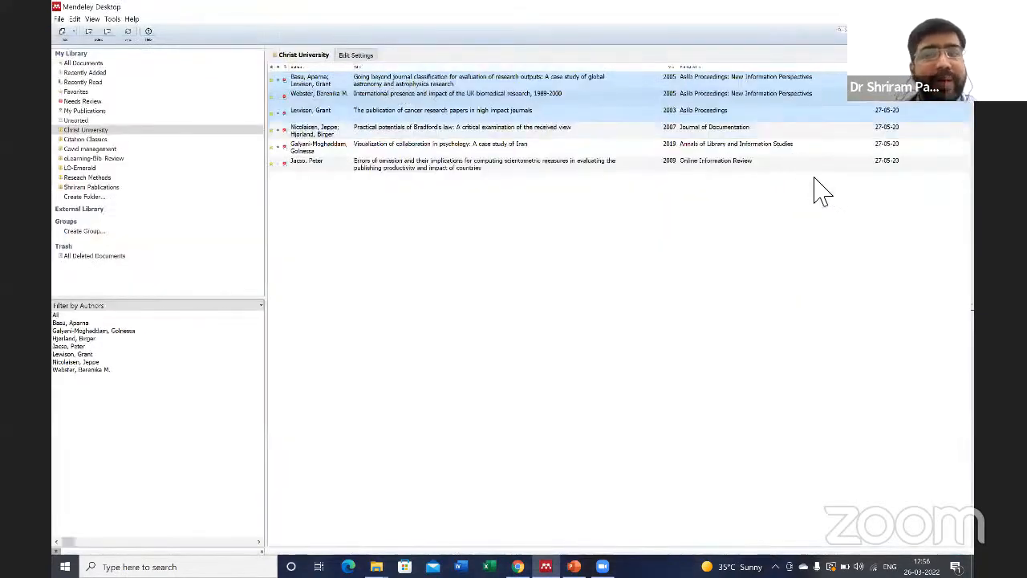
Widen the Year column slightly and update the details of all papers in the Christ University folder
left_click(792, 279)
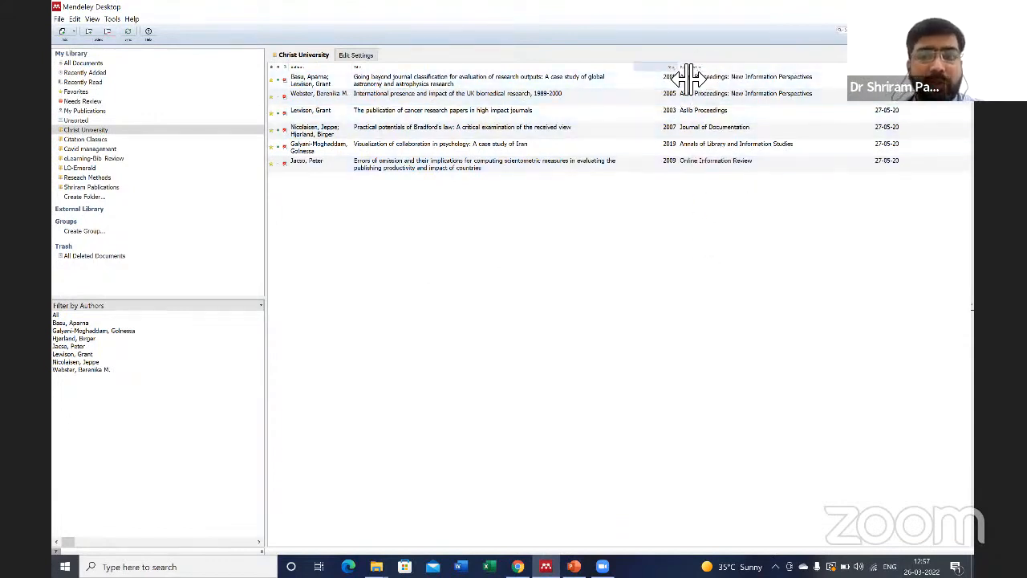
left_click_drag(692, 76, 700, 76)
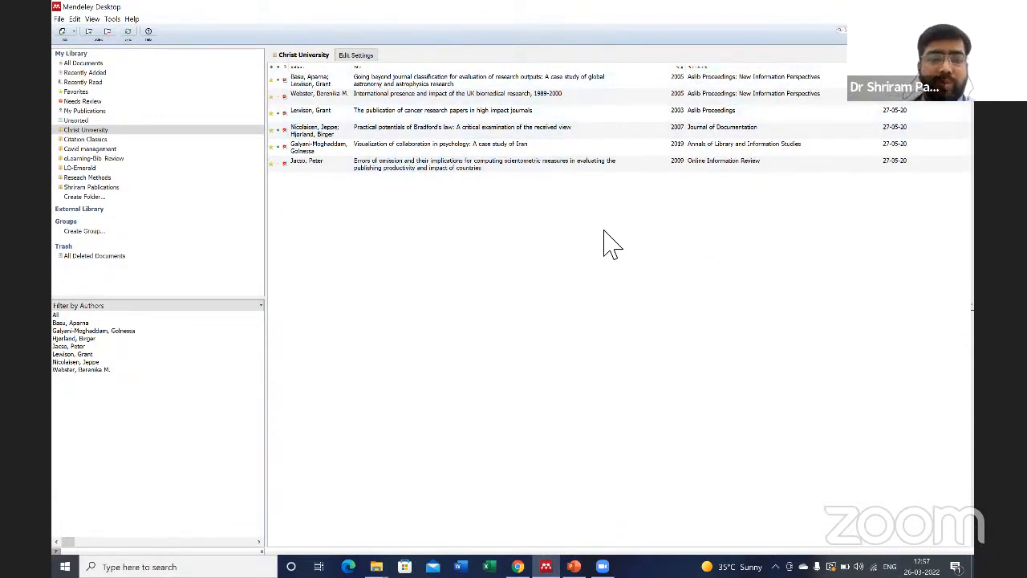
key("ctrl+a")
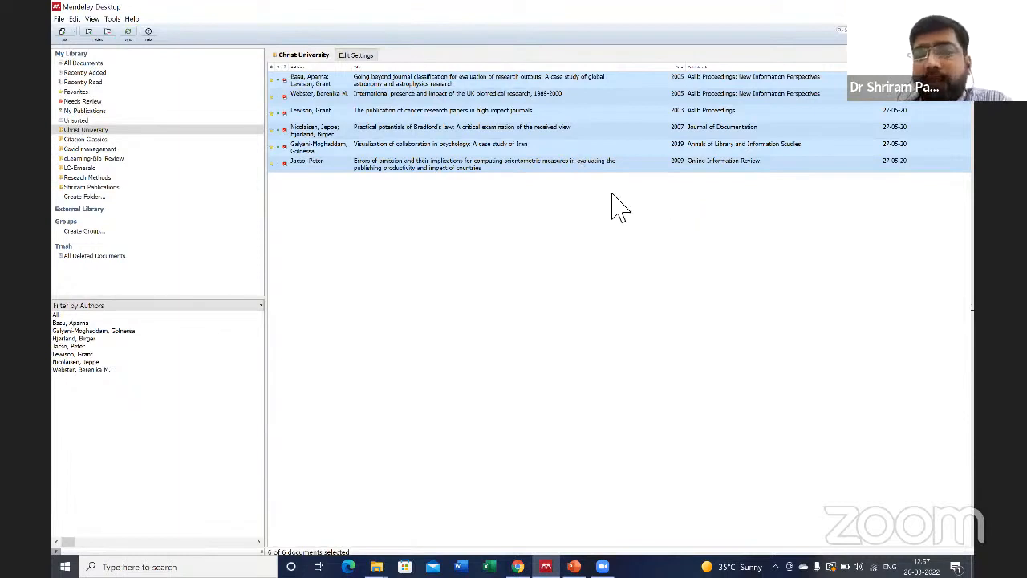
right_click(496, 112)
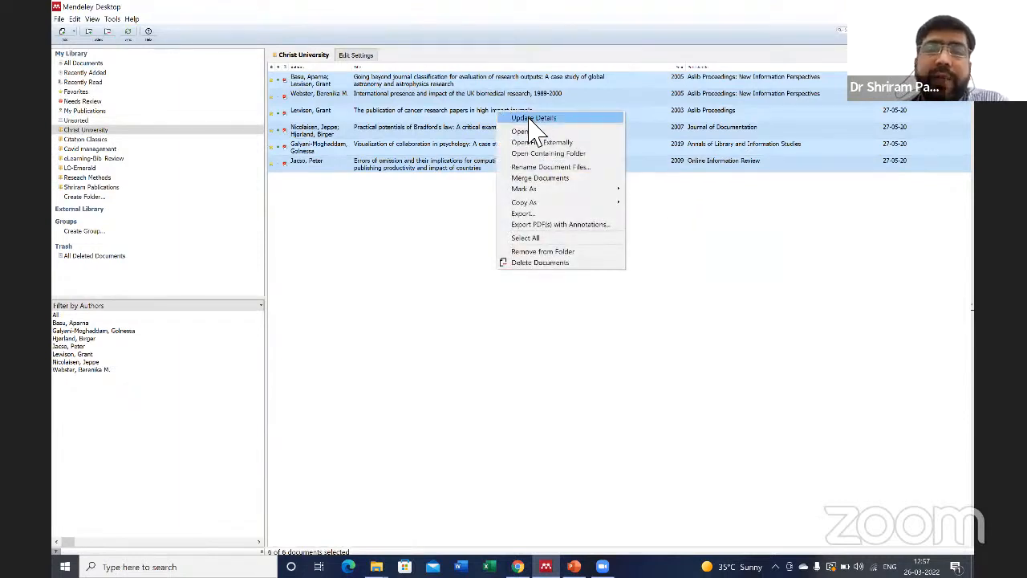
left_click(529, 119)
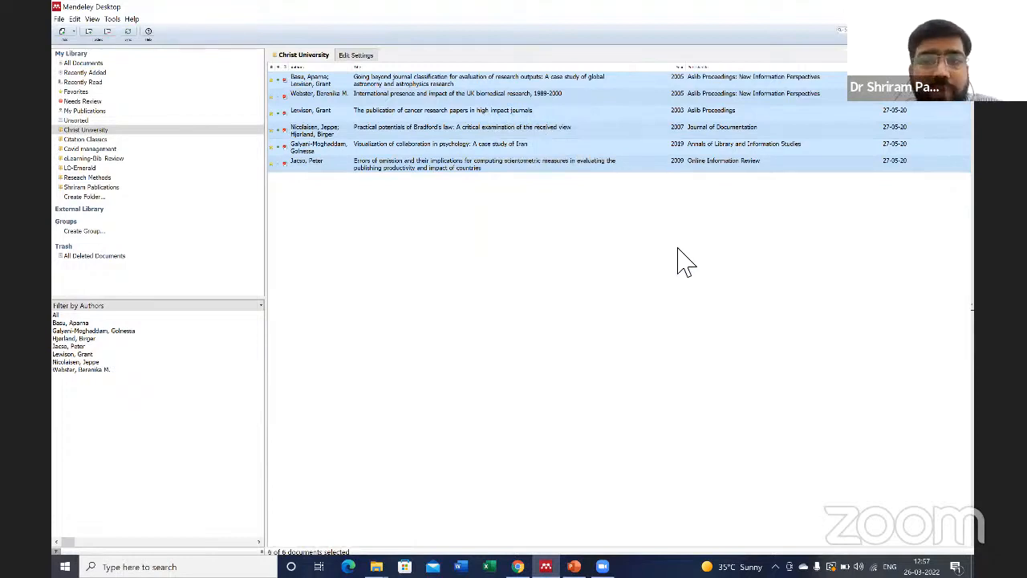
left_click(682, 260)
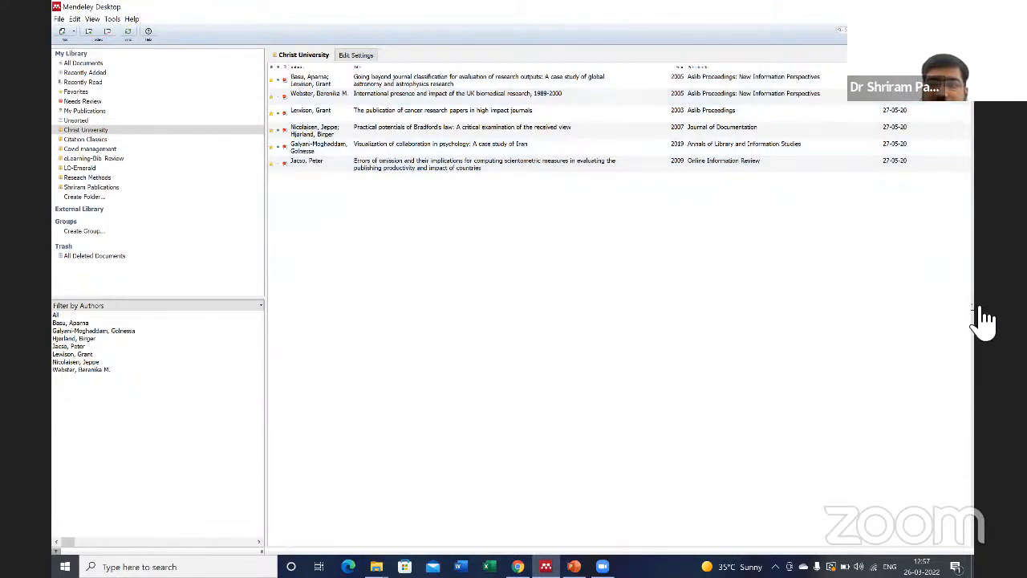
Show the document details pane and review the metadata of the first two papers in the Christ University folder
left_click(984, 319)
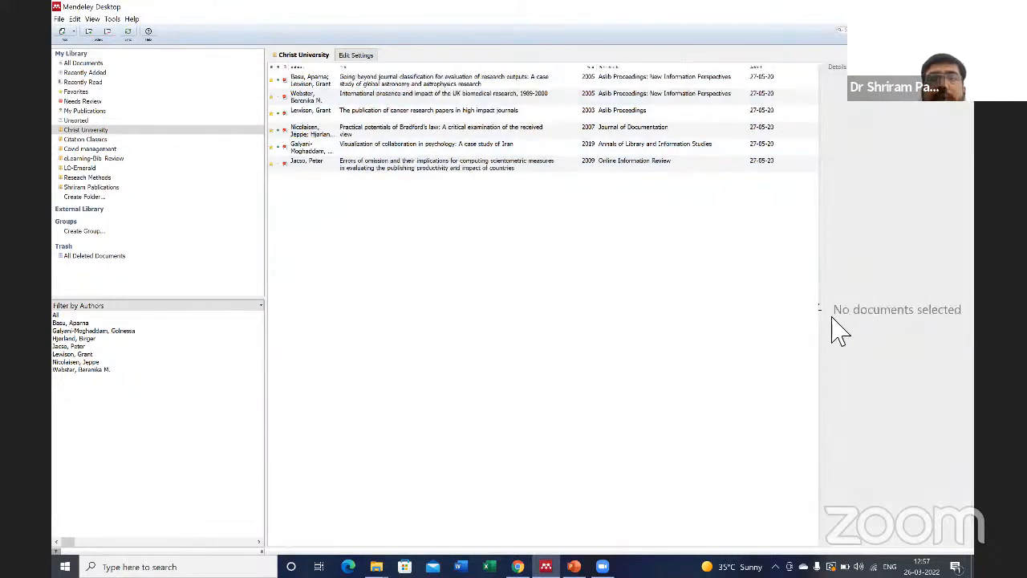
left_click(365, 89)
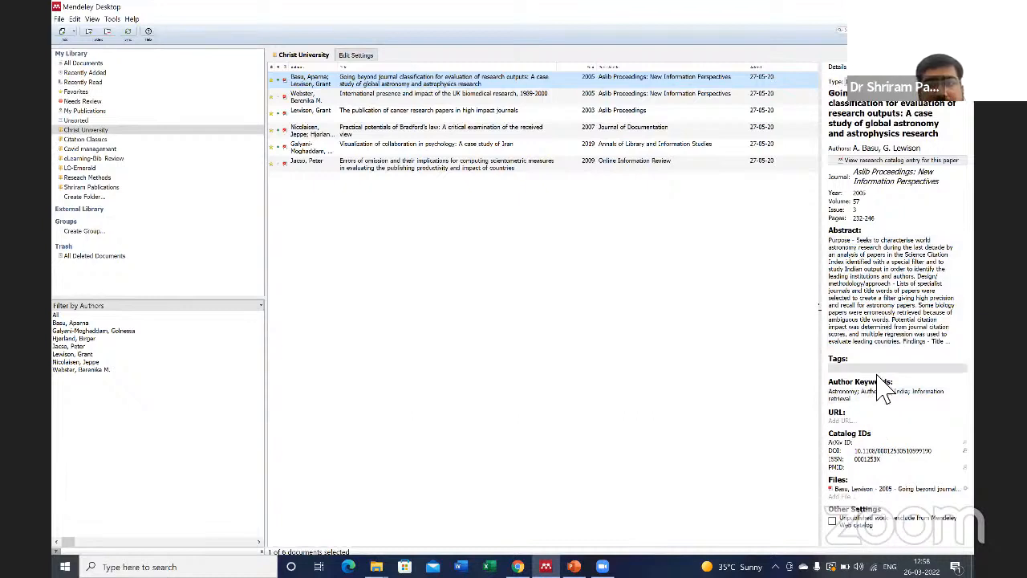
left_click(380, 97)
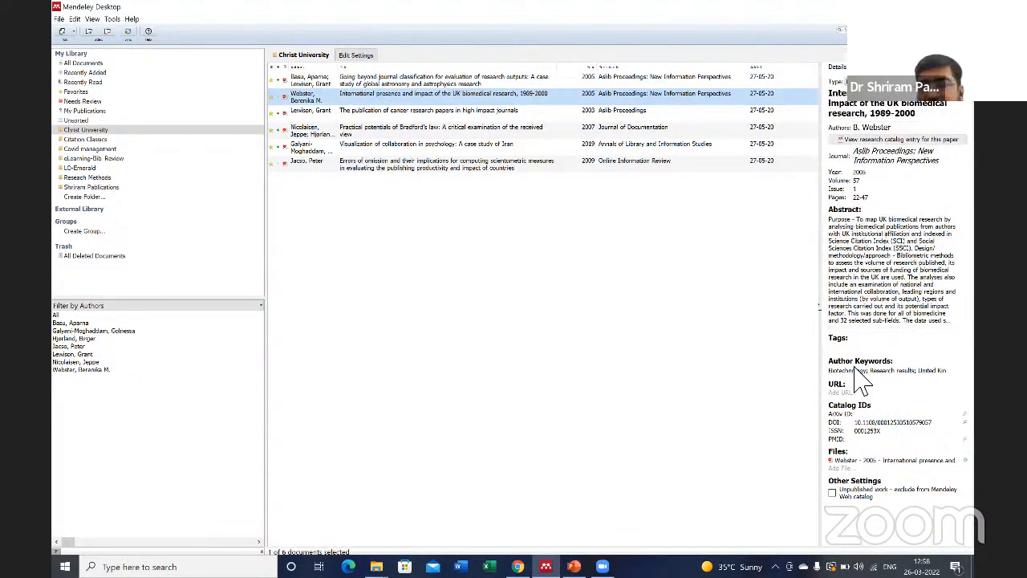
Examine the document types available for the paper "International presence and impact of the UK biomedical research, 1989-2000"
left_click(898, 84)
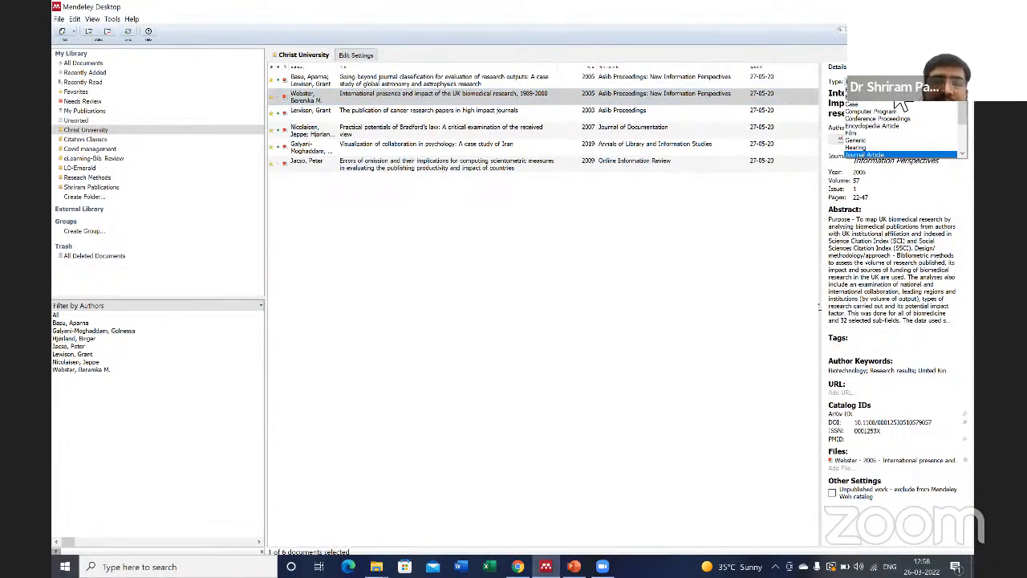
left_click(895, 86)
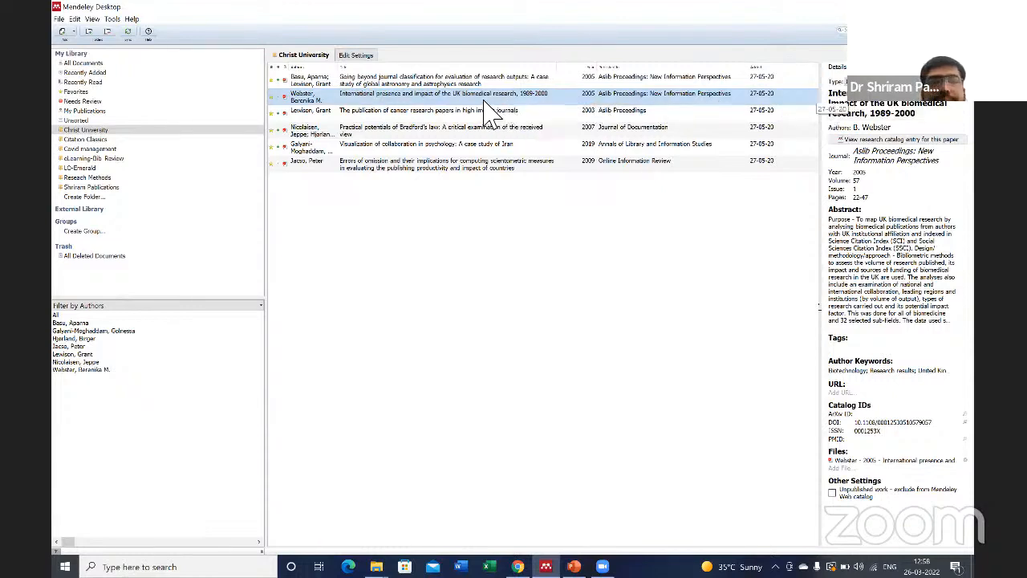
left_click(899, 84)
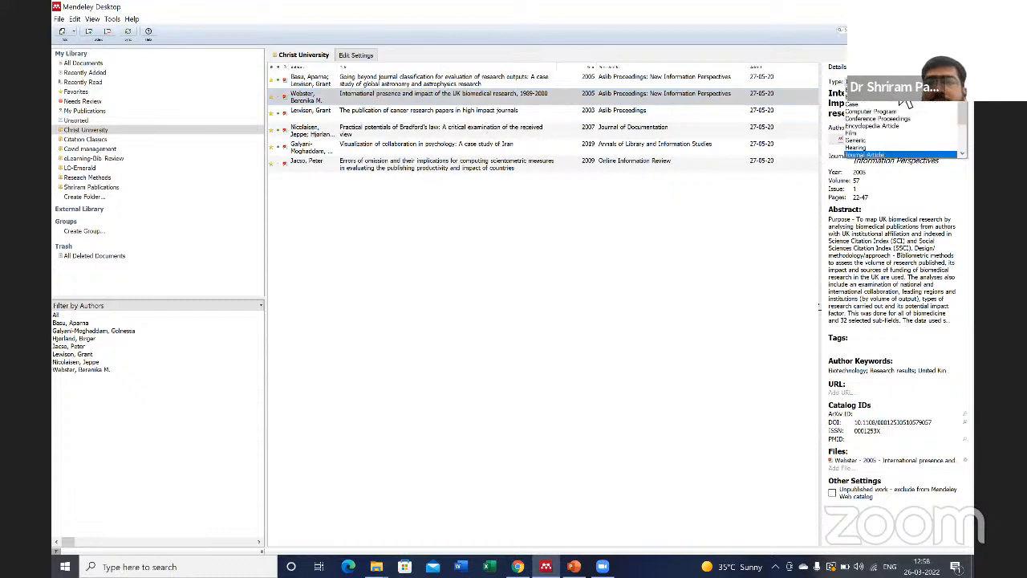
left_click(907, 102)
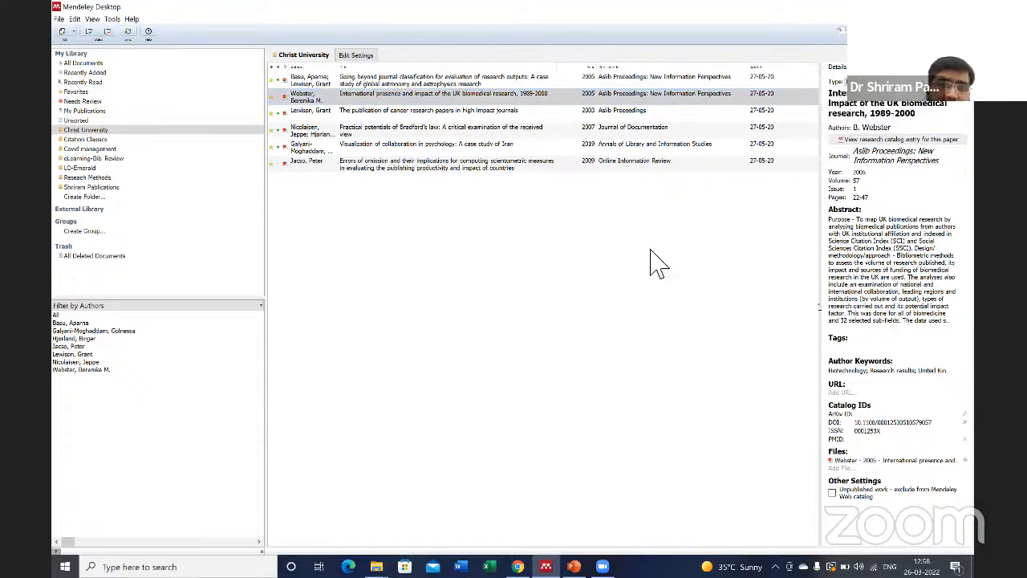
Review the metadata of the remaining four papers in the Christ University folder, then hide the document details pane
left_click(383, 113)
left_click(419, 131)
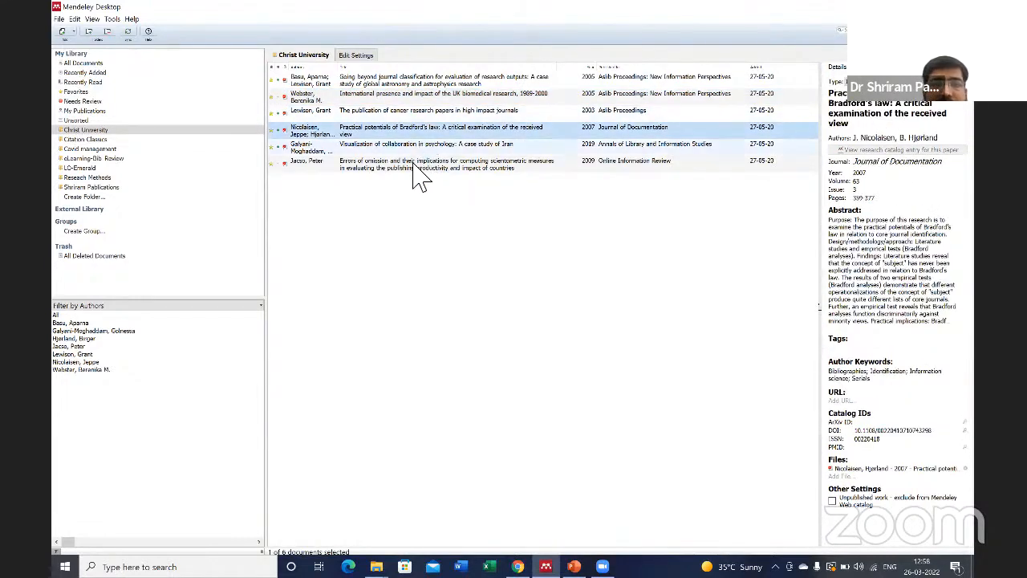
left_click(405, 149)
left_click(409, 164)
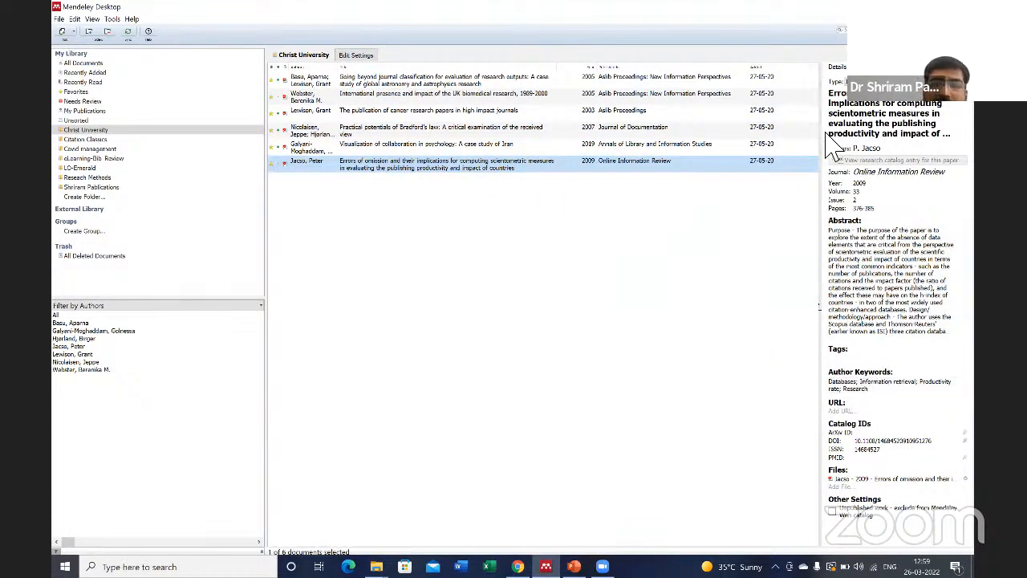
left_click(821, 313)
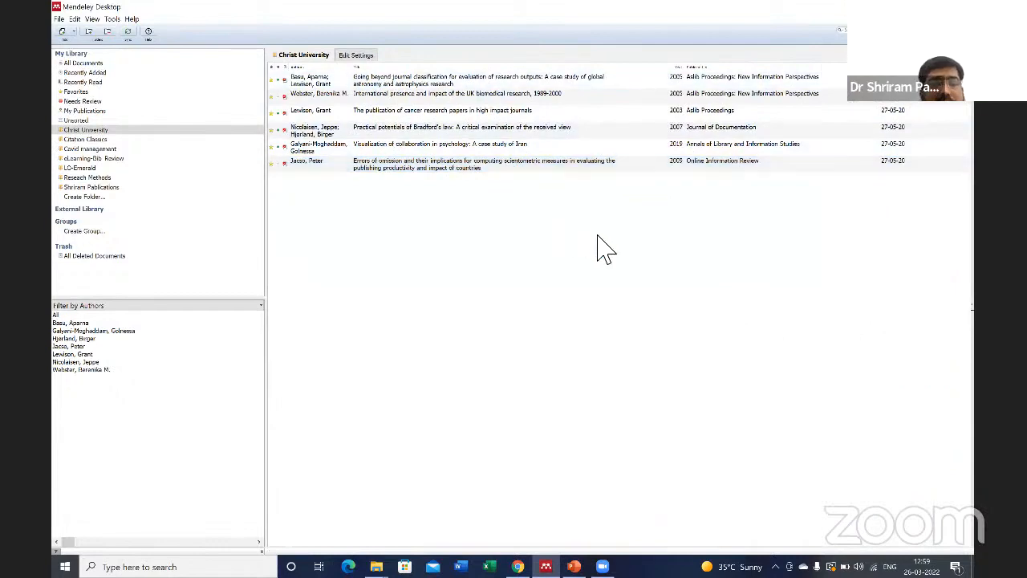
Select all papers in the Christ University folder and examine the actions available for them, including Update Details
key("ctrl+a")
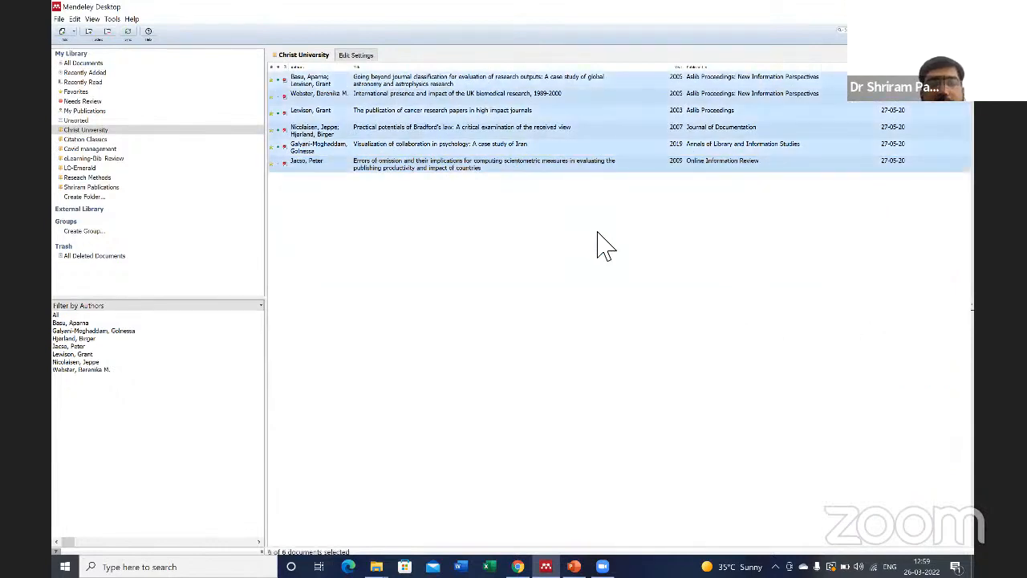
right_click(503, 122)
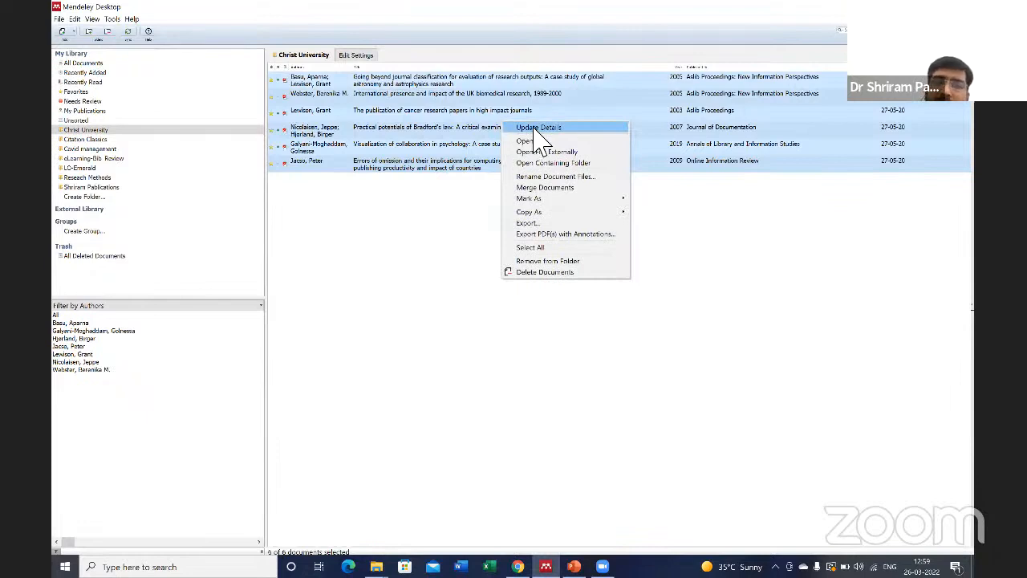
left_click(754, 278)
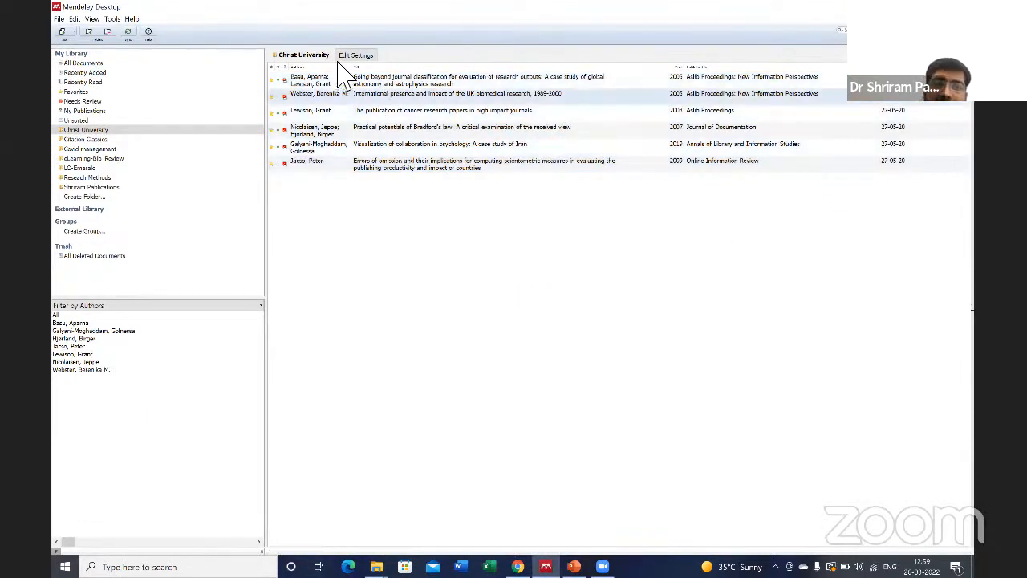
Widen the Authors column slightly and sort the Christ University papers by author in descending order
left_click_drag(362, 77, 369, 74)
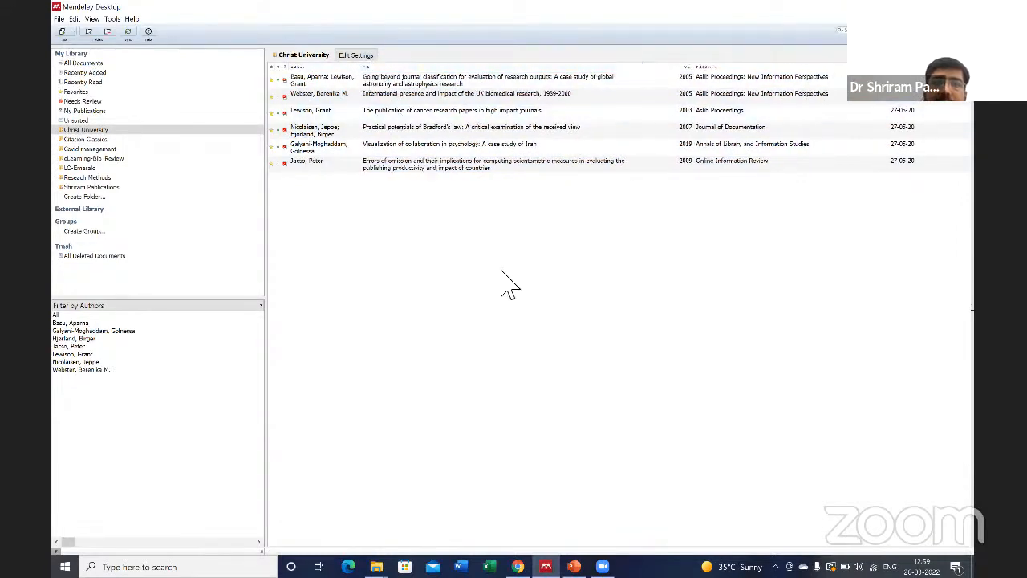
left_click(314, 67)
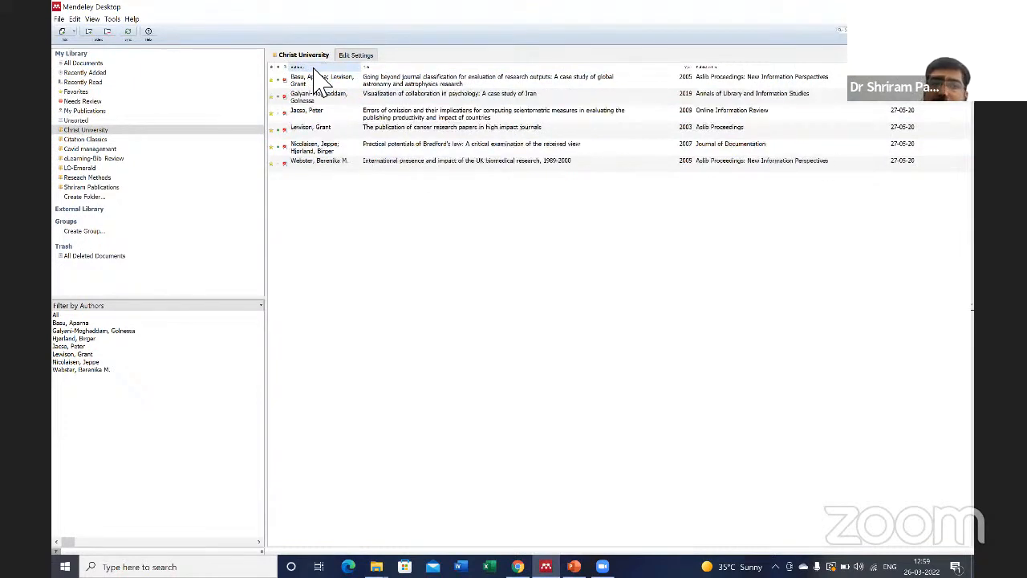
left_click(316, 67)
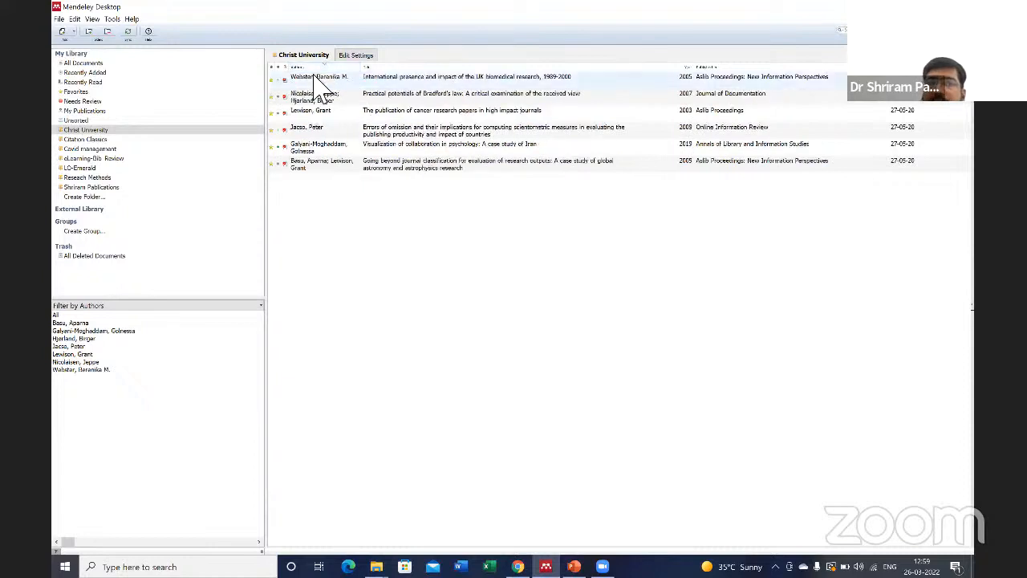
Sort the Christ University papers by author in ascending order, by title, and finally by publication year, oldest first
left_click(316, 66)
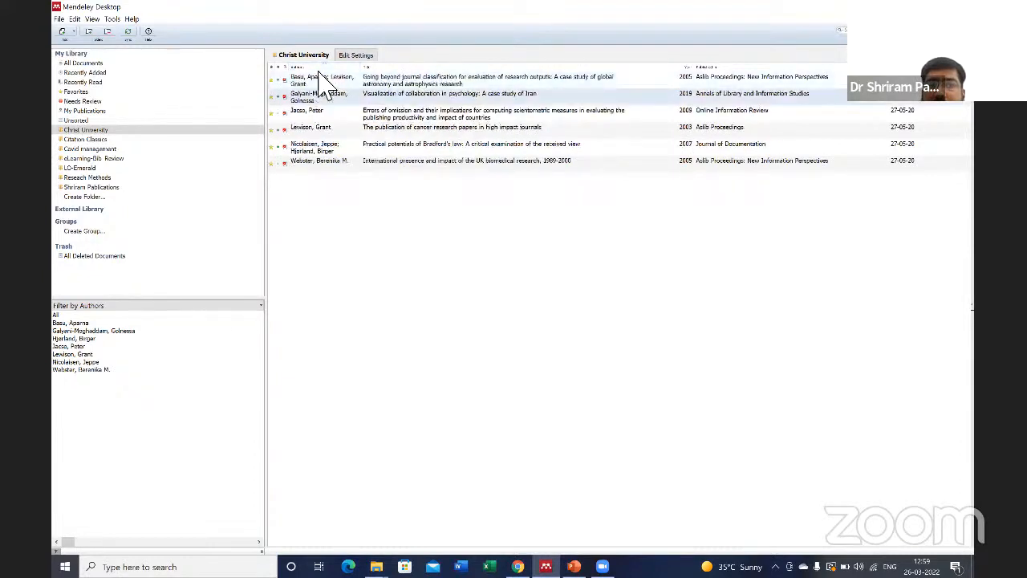
left_click(370, 68)
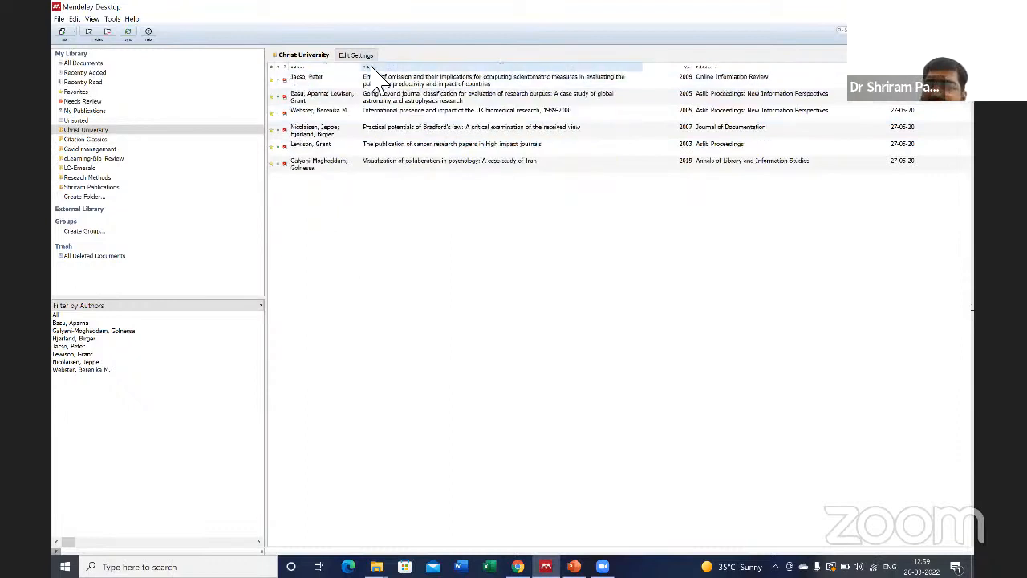
left_click(681, 67)
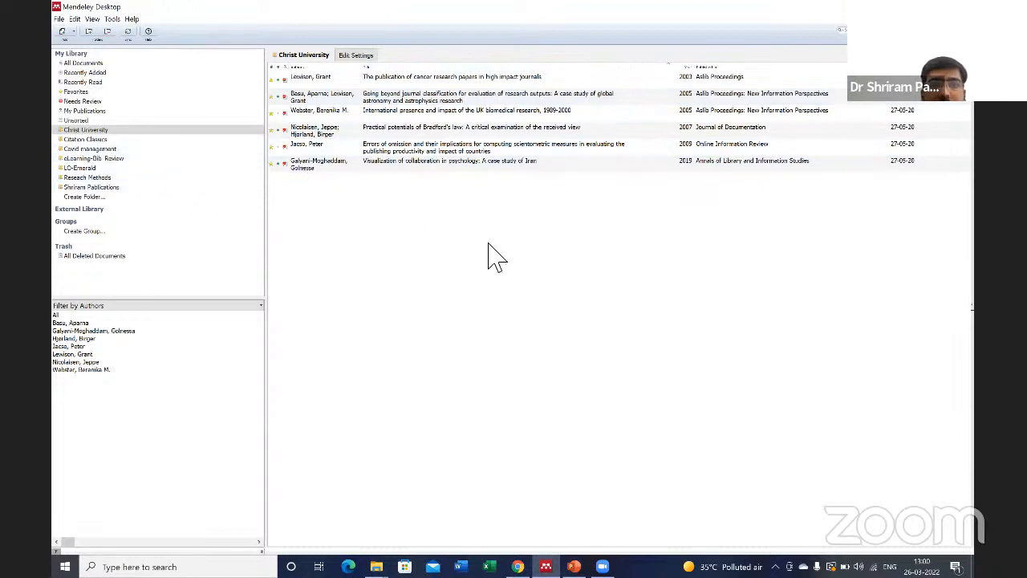
Examine the Copy As and Mark As options for the paper "The publication of cancer research papers in high impact journals"
right_click(439, 81)
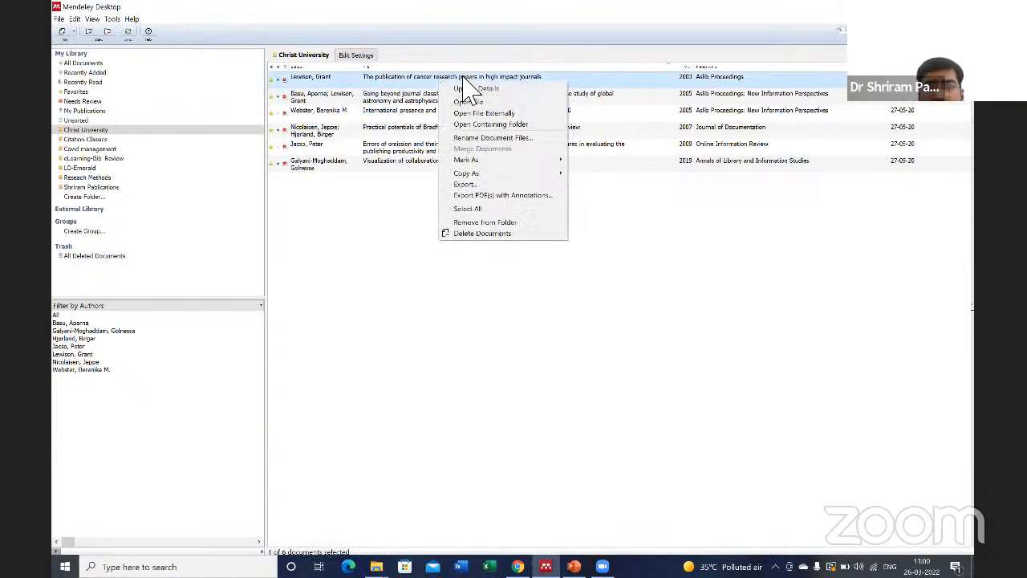
mouse_move(483, 175)
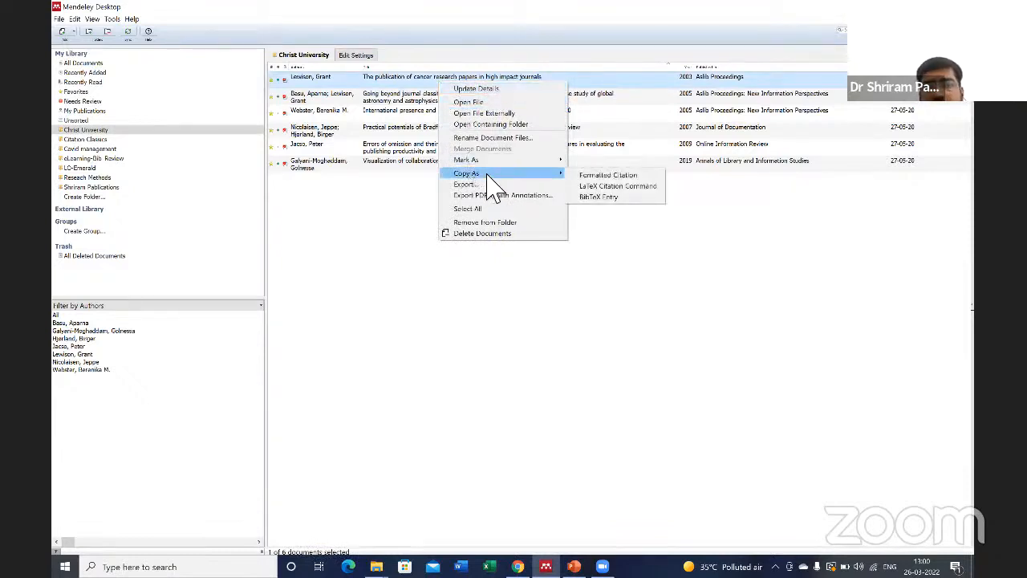
mouse_move(522, 165)
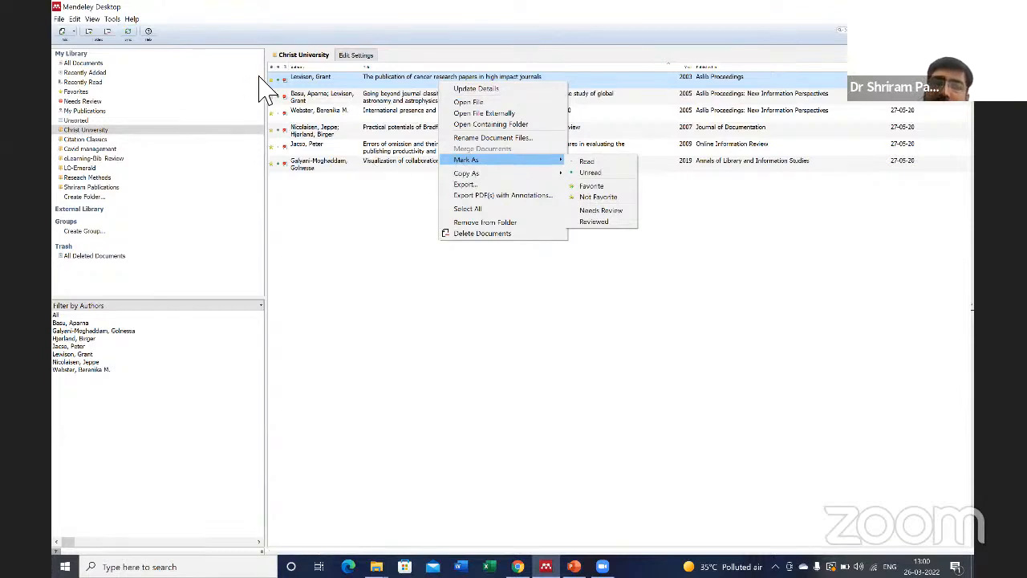
left_click(332, 204)
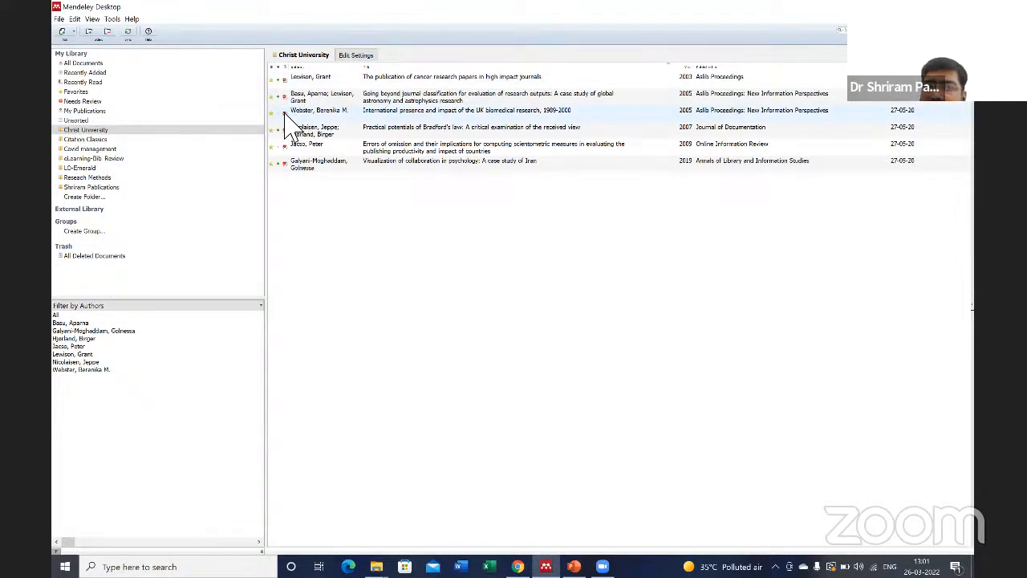
Open the PDF of "International presence and impact of the UK biomedical research, 1989-2000", skim its first two pages, and return to the library
double_click(287, 114)
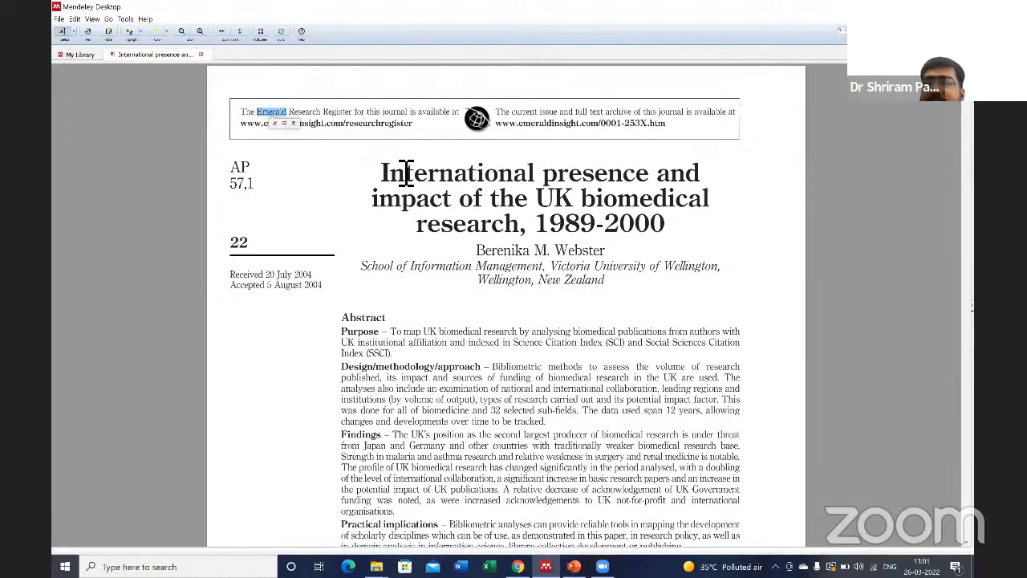
scroll(332, 167, "down", 1)
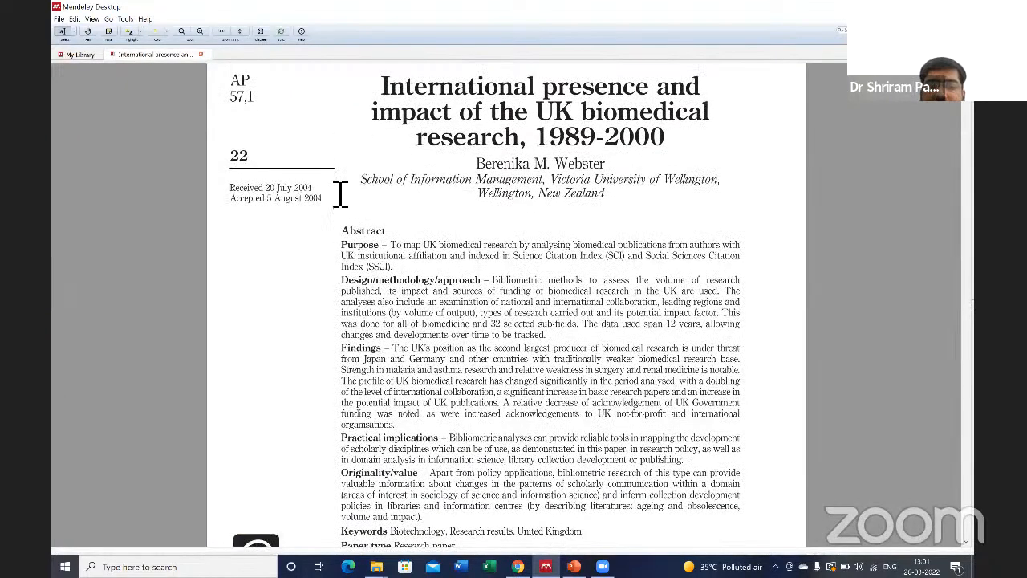
scroll(340, 193, "down", 8)
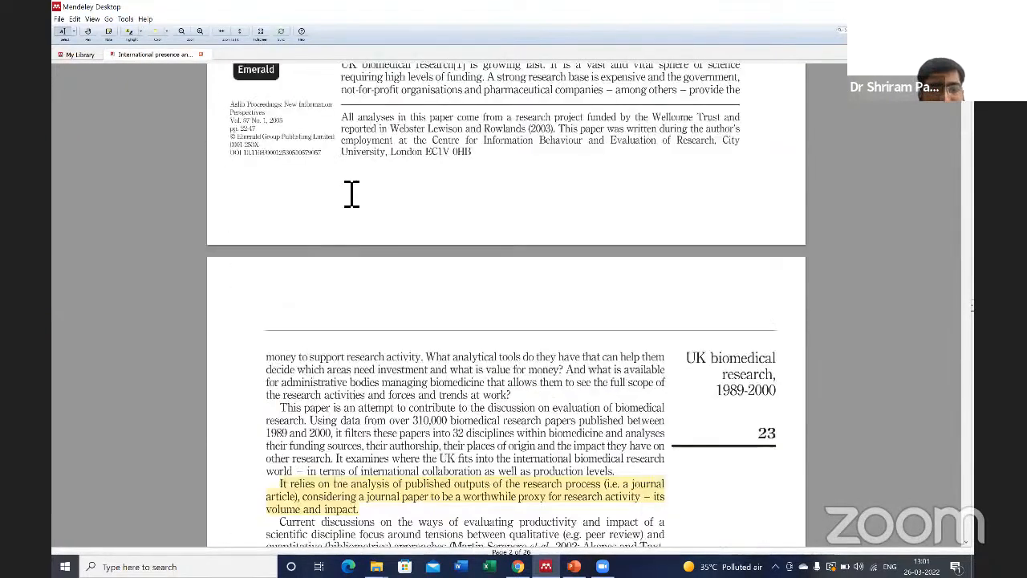
scroll(345, 181, "up", 8)
scroll(88, 77, "up", 3)
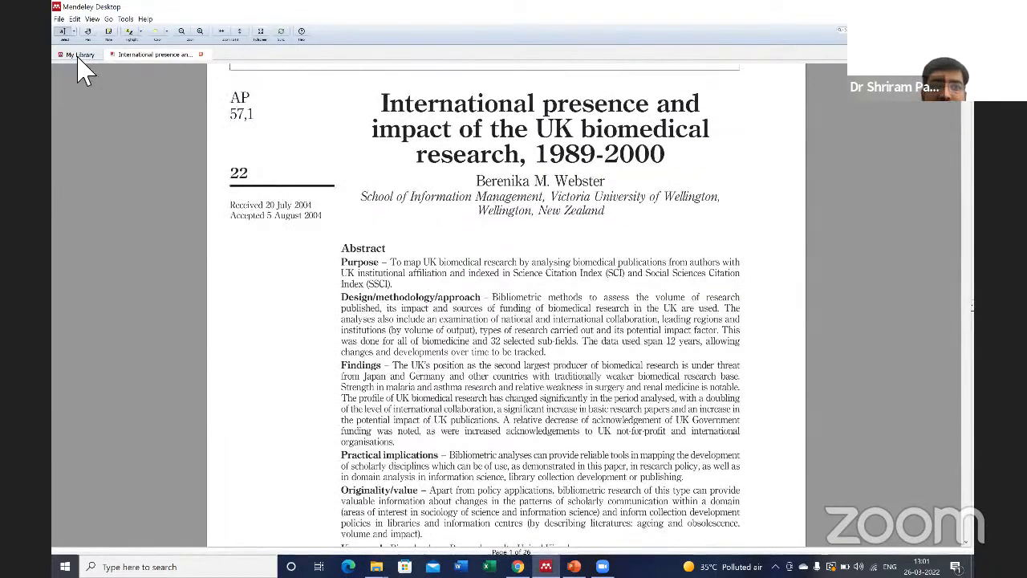
left_click(80, 54)
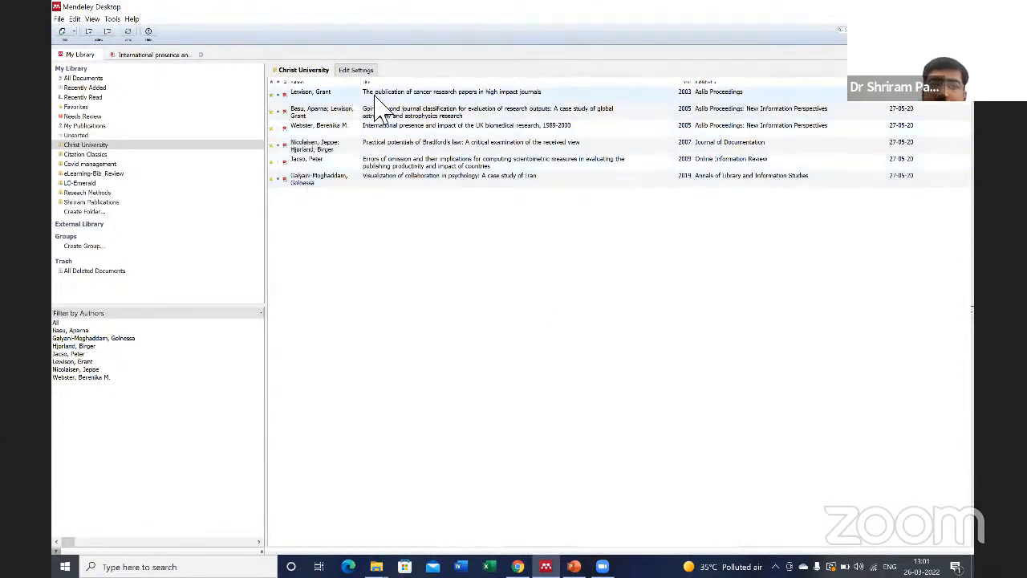
Mark the paper "The publication of cancer research papers in high impact journals" as Not Favorite and switch it back to Favorite
left_click(418, 93)
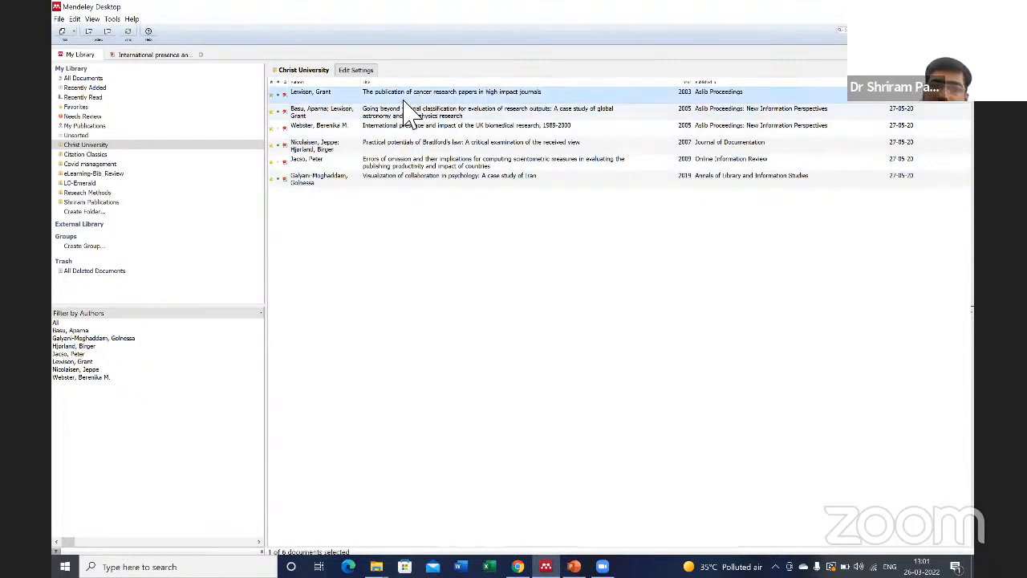
right_click(407, 96)
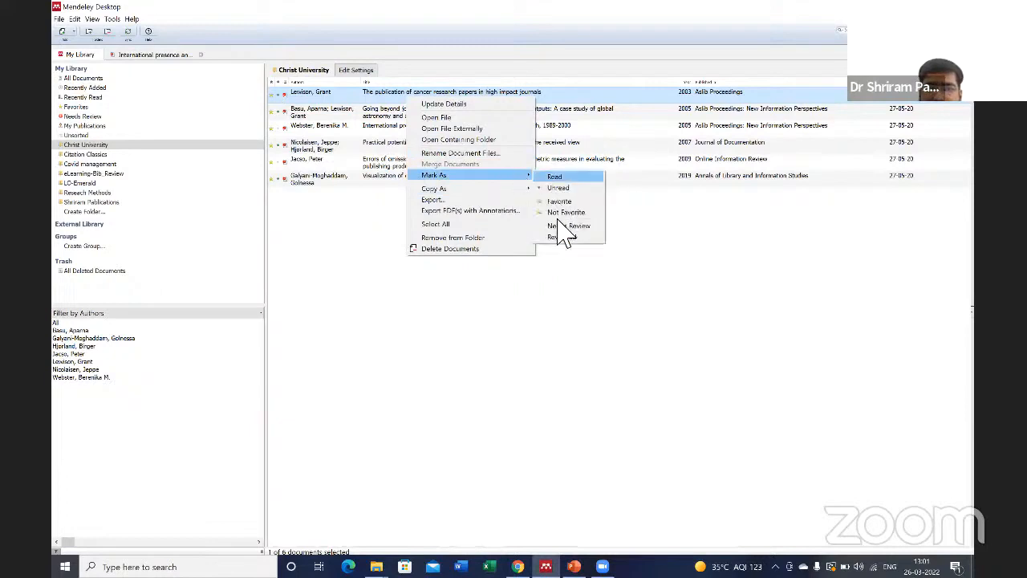
left_click(561, 212)
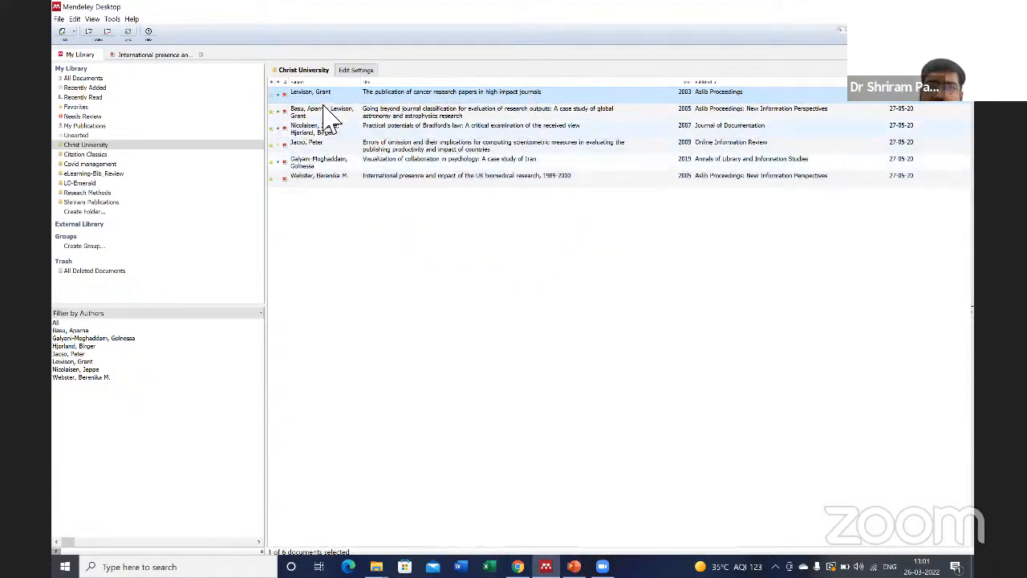
right_click(405, 94)
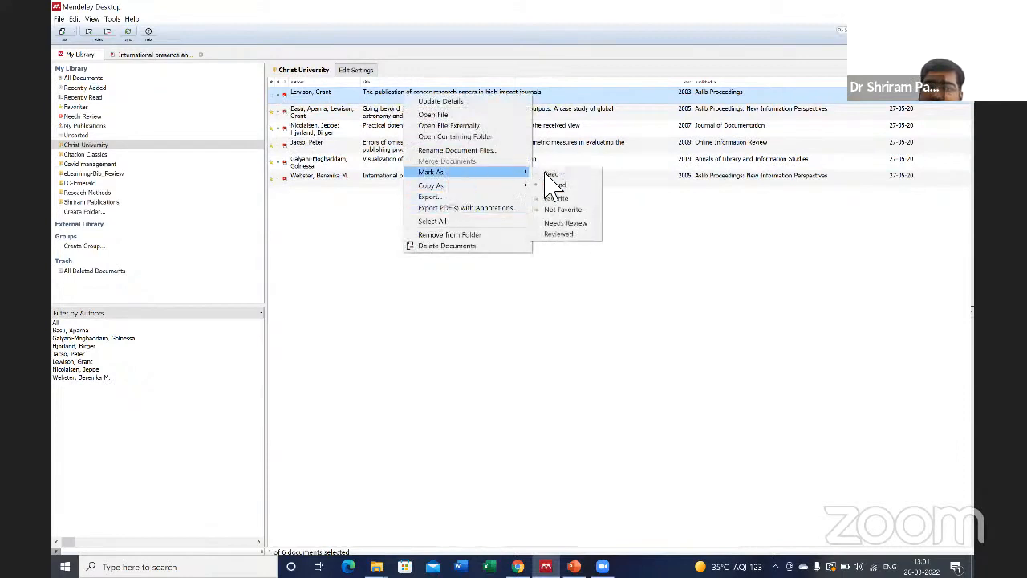
left_click(561, 198)
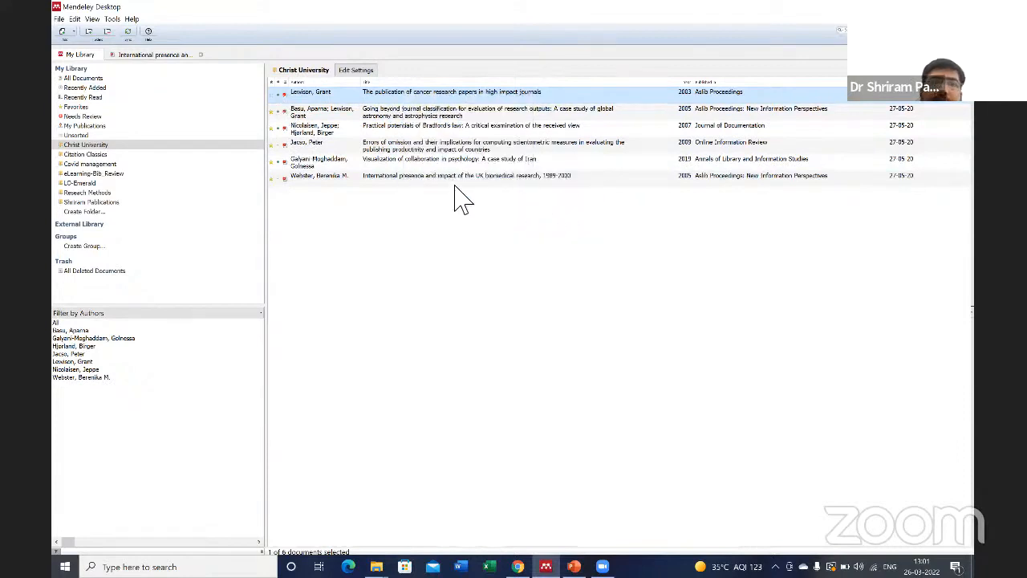
Mark "The publication of cancer research papers in high impact journals" as Reviewed and look over its marking options again
right_click(393, 94)
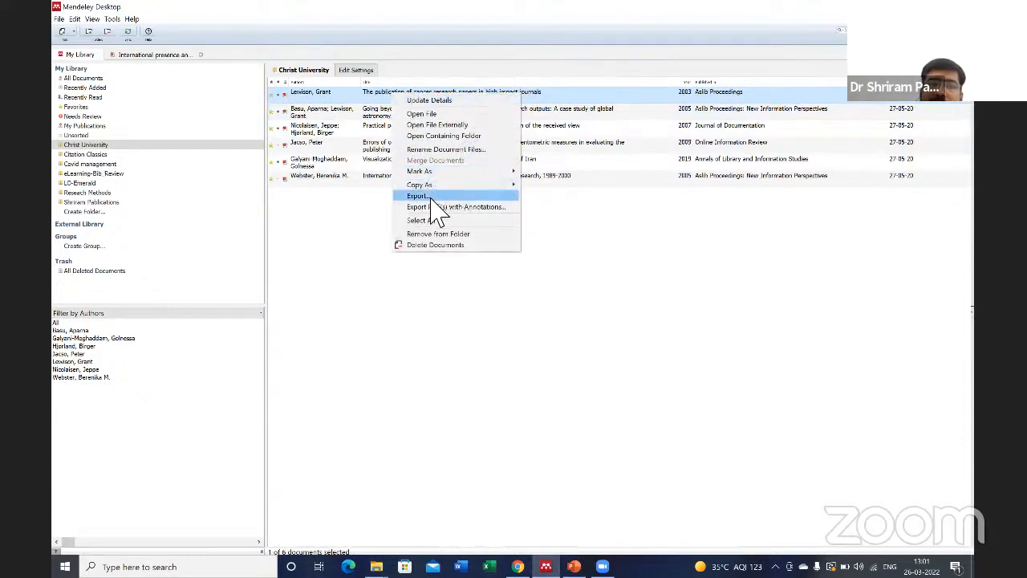
mouse_move(438, 172)
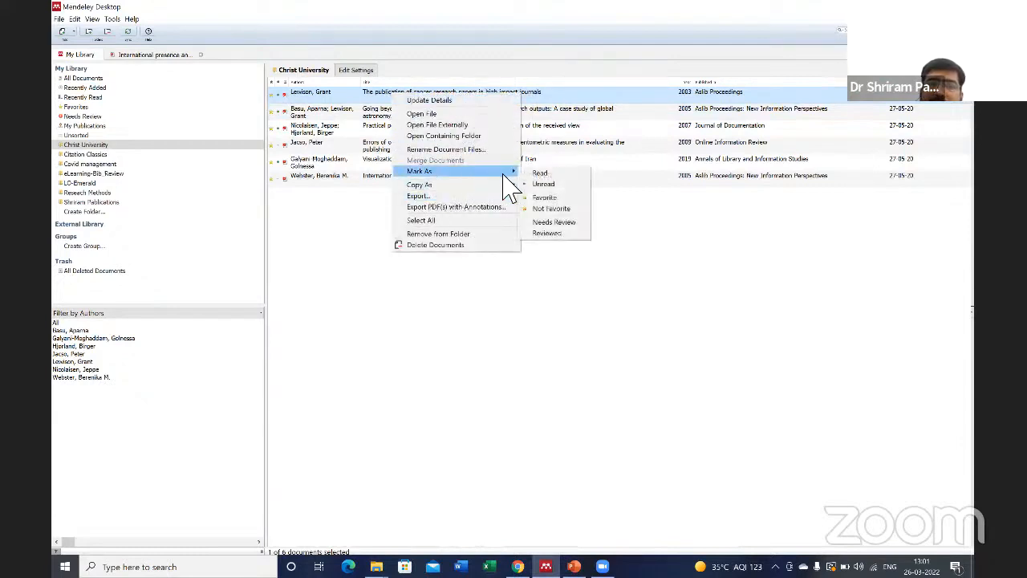
left_click(546, 234)
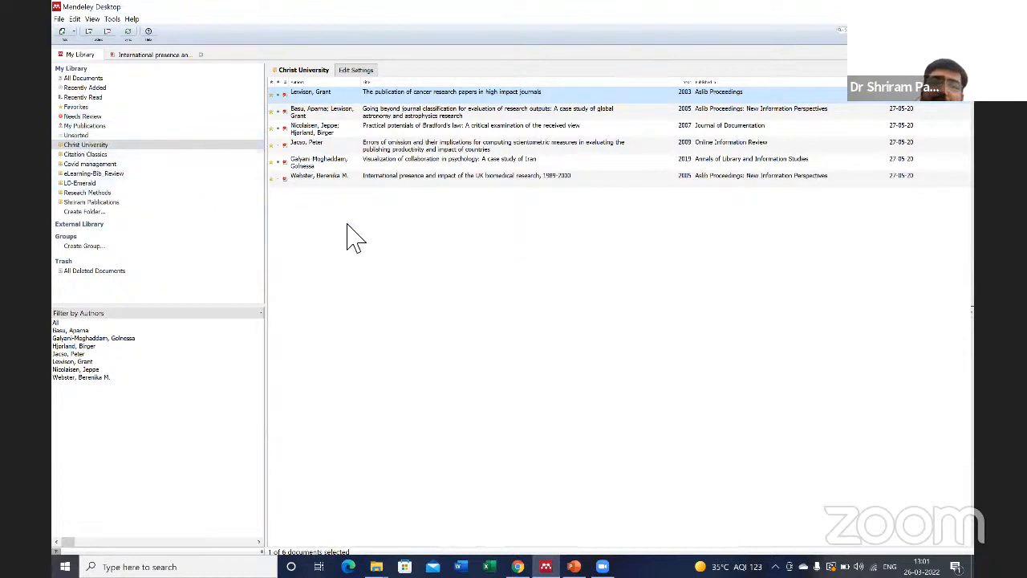
right_click(386, 94)
mouse_move(419, 173)
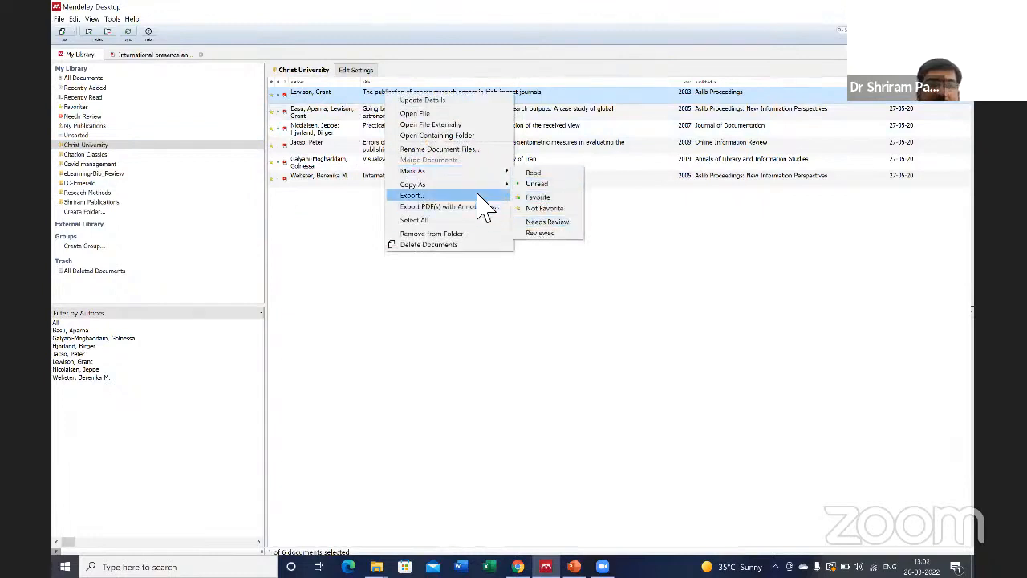
left_click(345, 127)
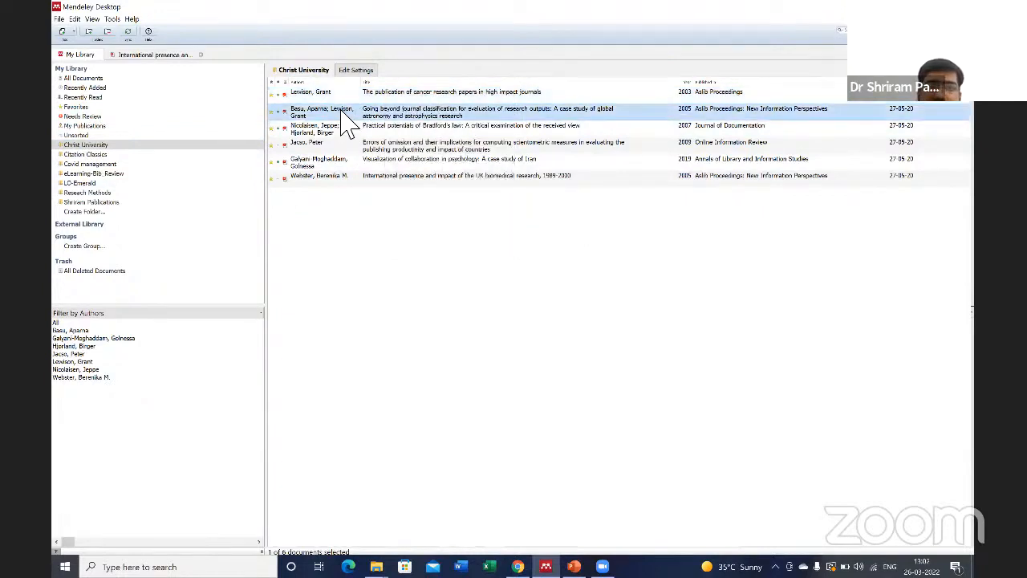
Mark the paper "Going beyond journal classification for evaluation of research outputs" as Reviewed and clear the selection
right_click(342, 112)
mouse_move(447, 189)
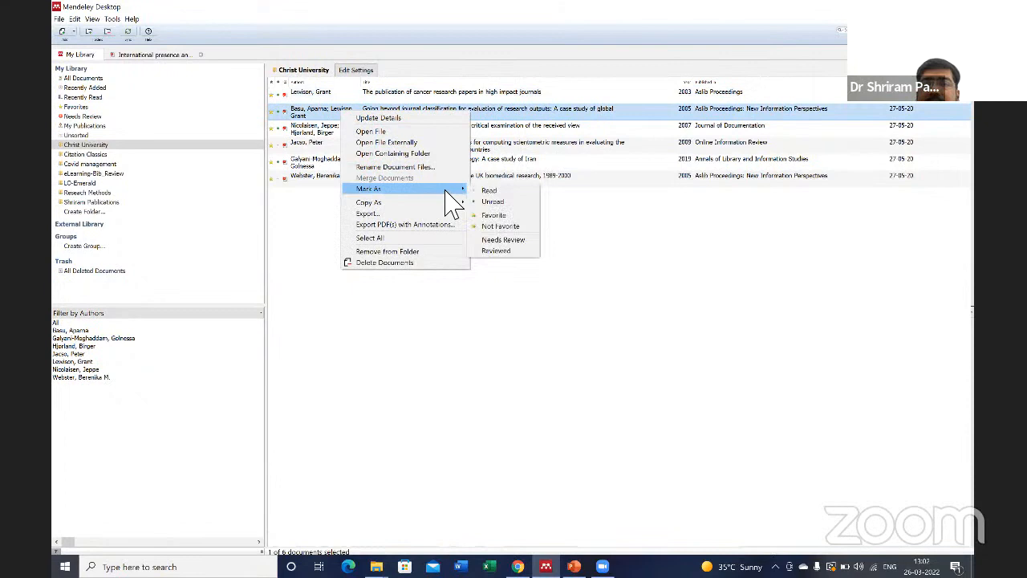
left_click(493, 250)
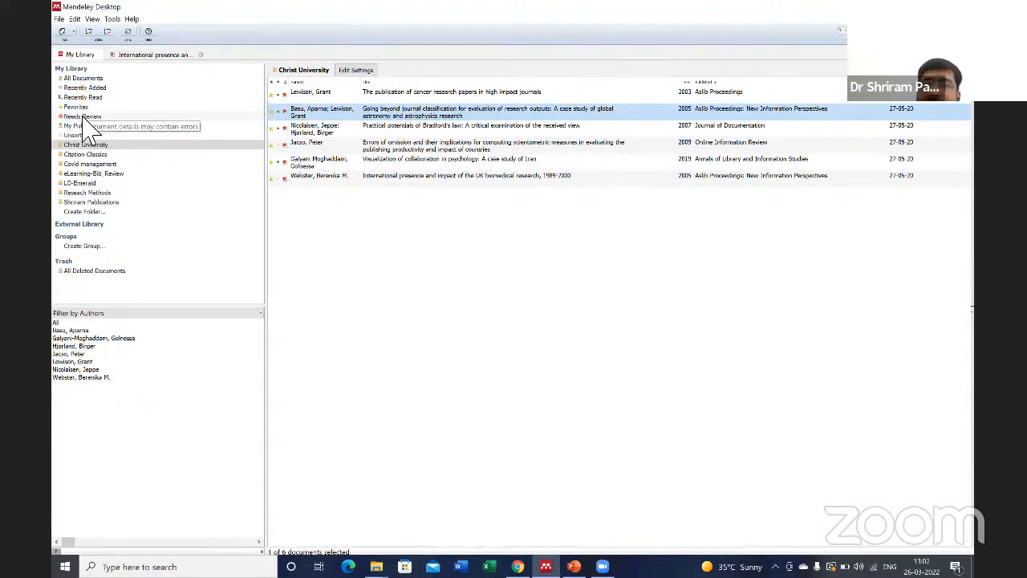
left_click(562, 261)
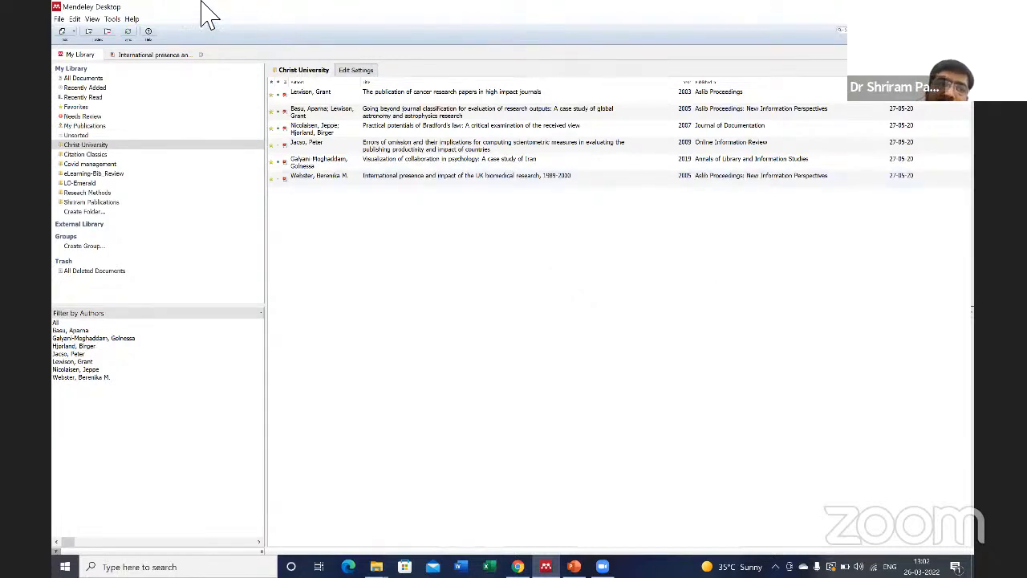
Check Mendeley's MS Word plugin option, and display the Mendeley Cite-O-Matic citation tools in a new blank Word document
left_click(115, 19)
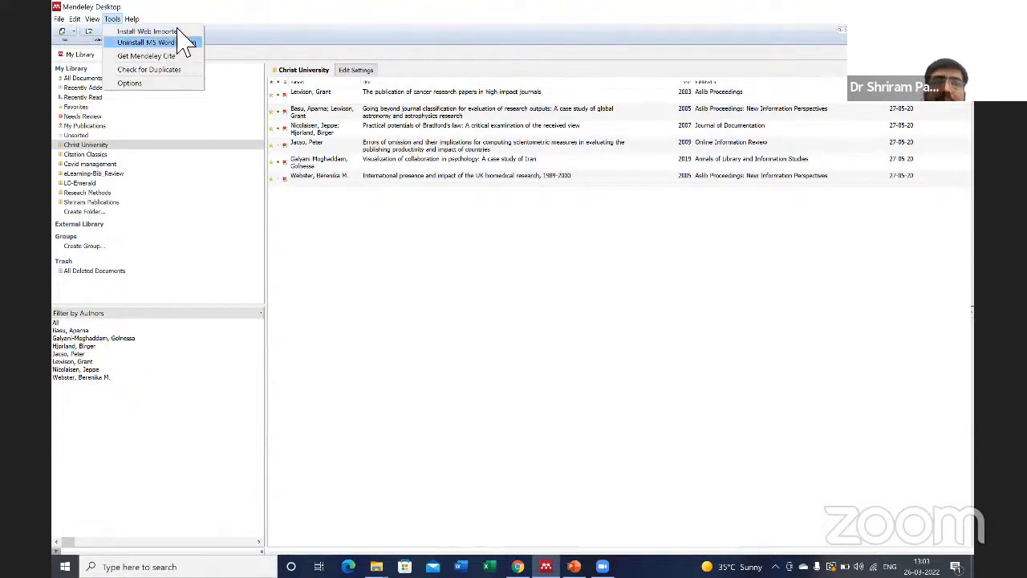
left_click(341, 19)
left_click(461, 566)
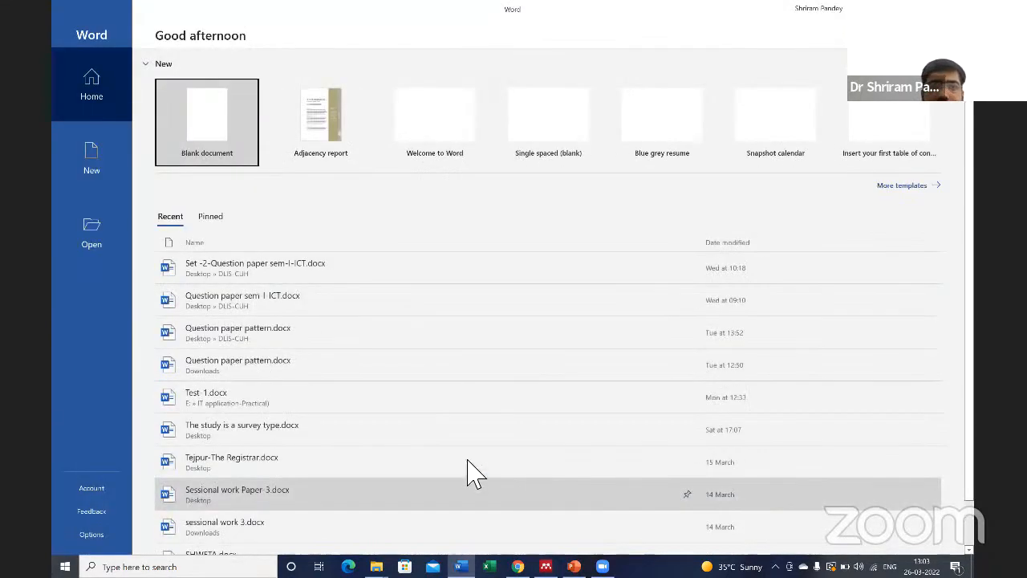
left_click(215, 118)
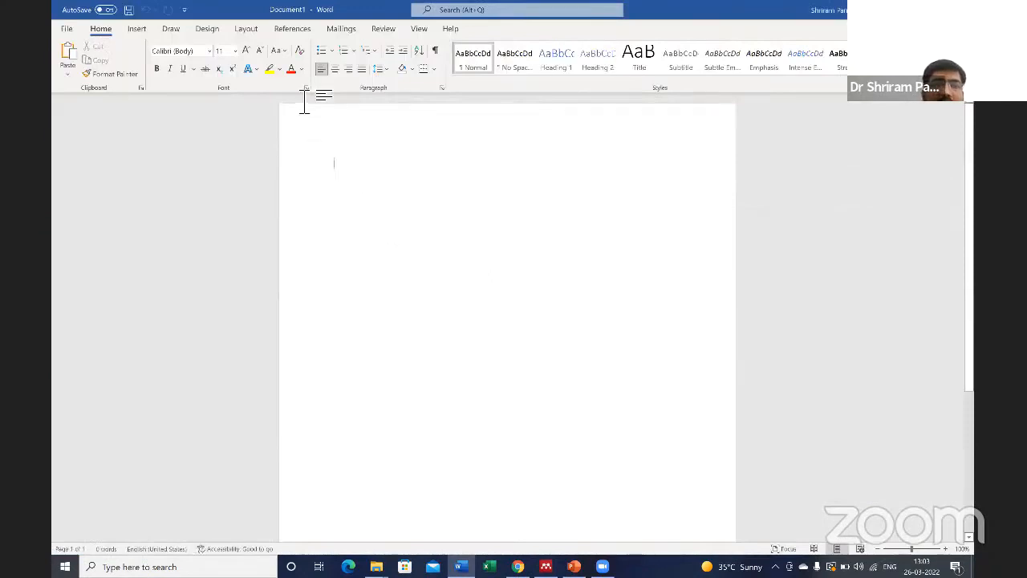
left_click(290, 31)
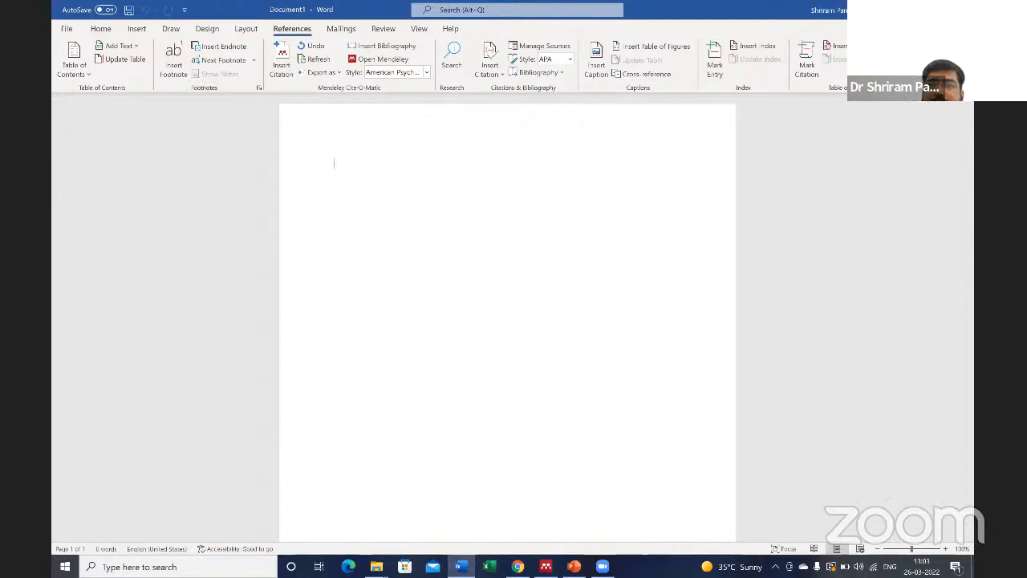
Switch to Google Scholar in Chrome, rerun the search for "elearning" and browse the listed articles
key("alt+Tab")
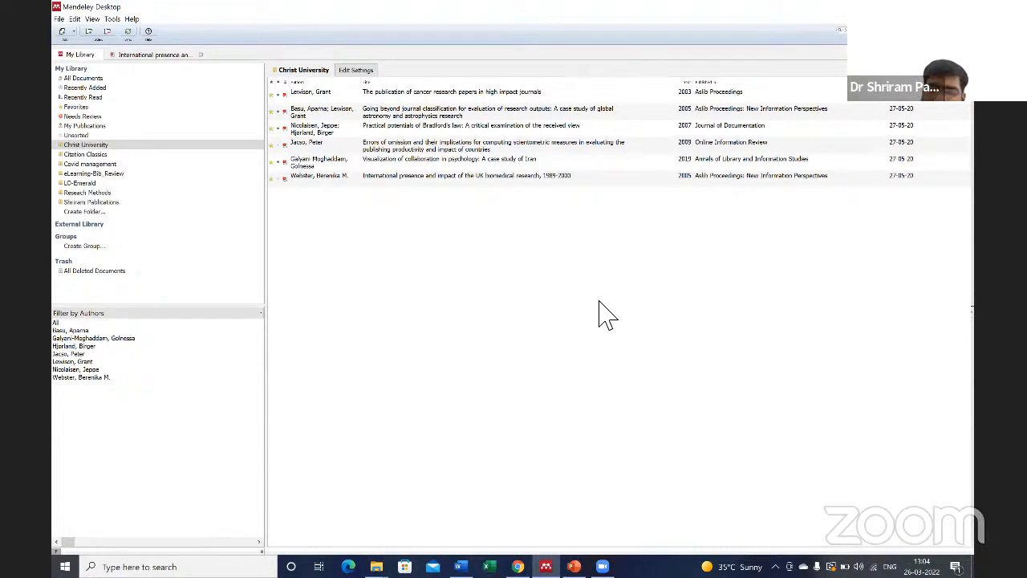
left_click(517, 566)
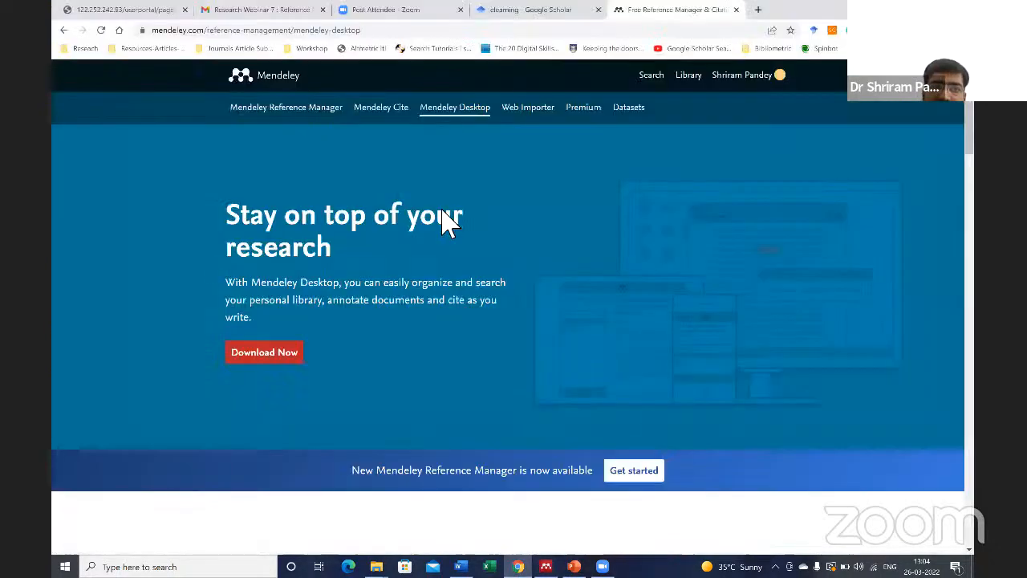
left_click(529, 9)
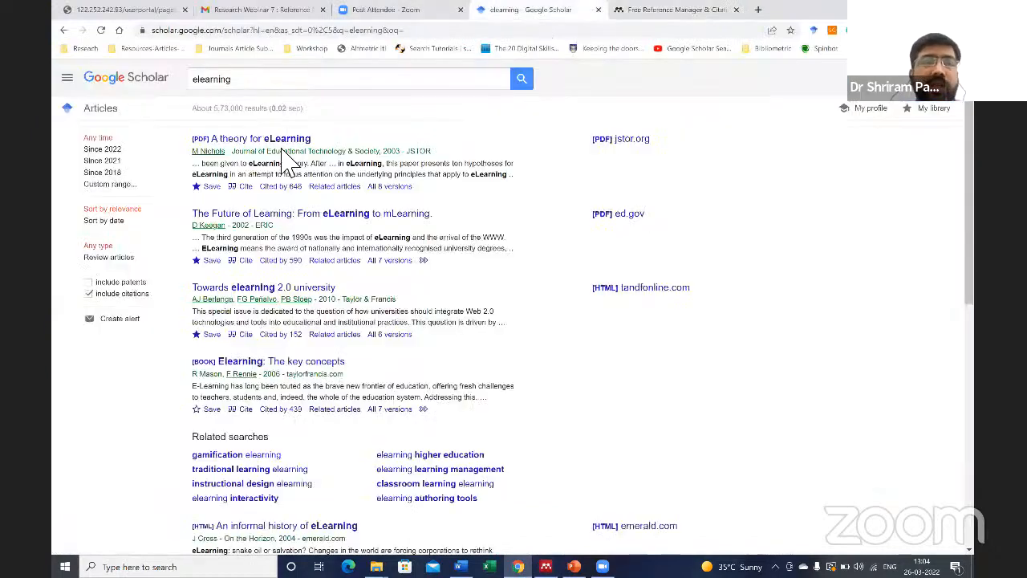
left_click(528, 80)
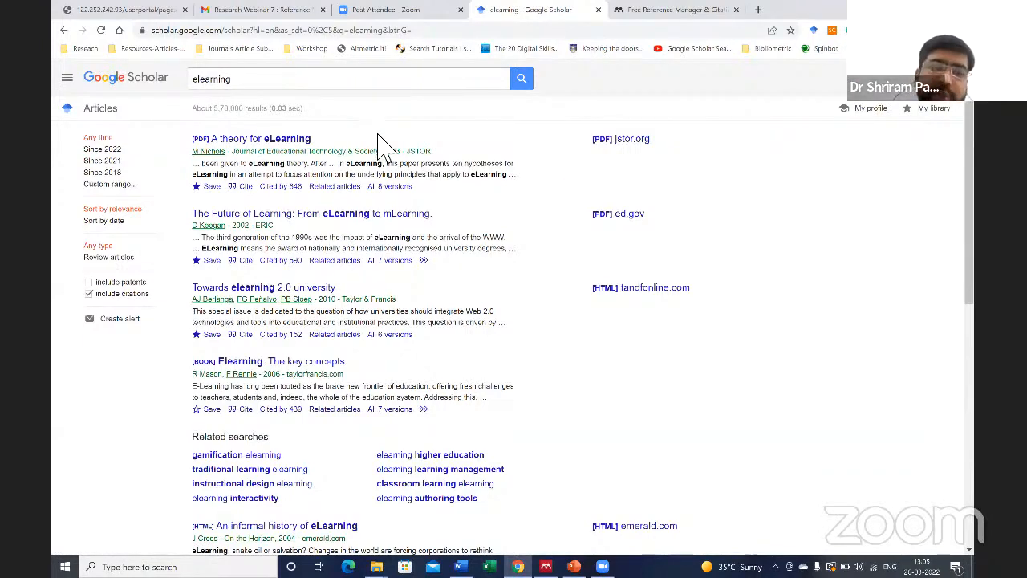
scroll(407, 257, "down", 1)
scroll(433, 232, "down", 6)
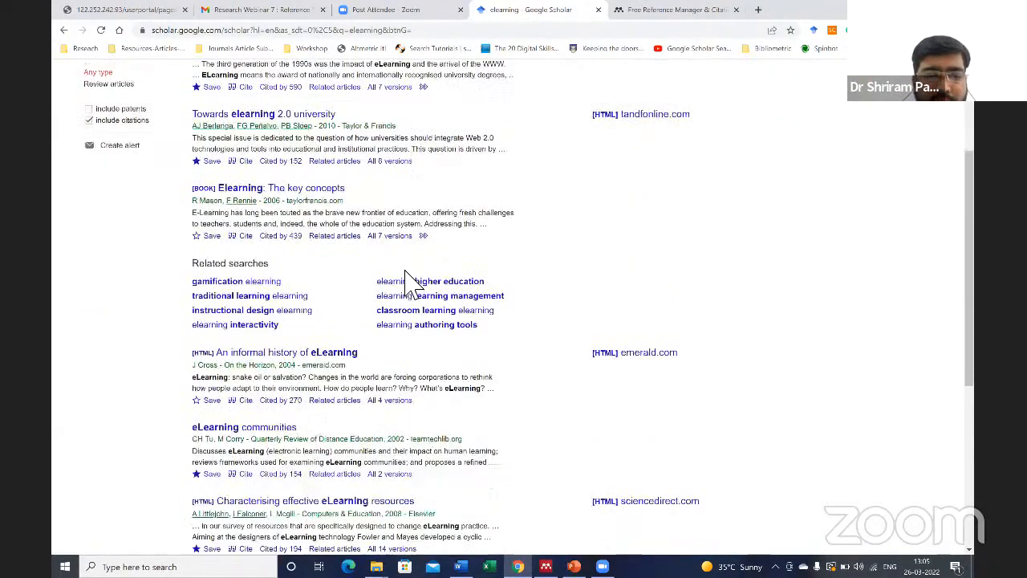
scroll(435, 240, "up", 7)
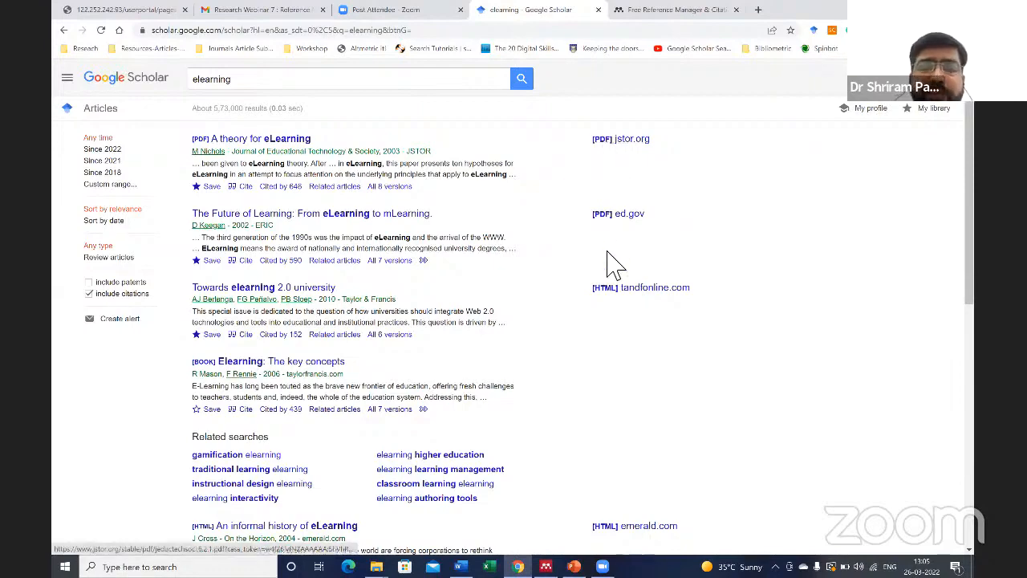
Open the Mendeley web importer on the "elearning" results page and look through the references it detects
scroll(642, 442, "down", 3)
scroll(639, 454, "up", 3)
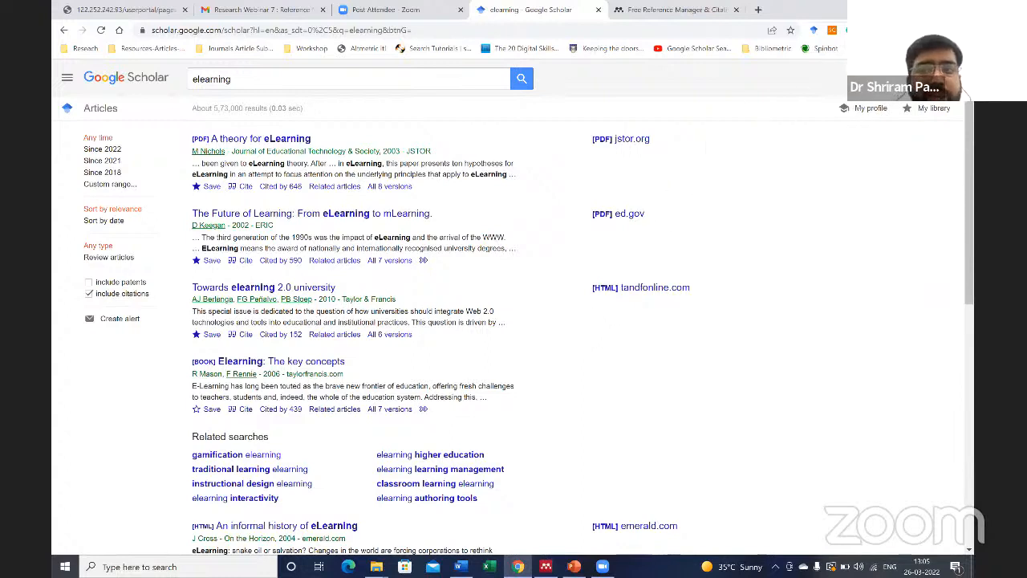
left_click(869, 31)
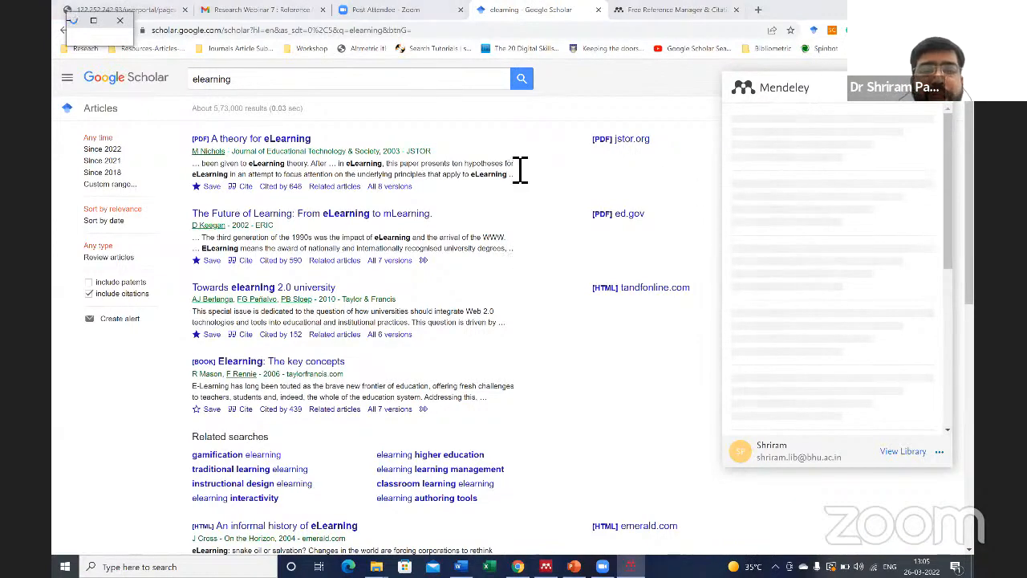
scroll(513, 184, "down", 1)
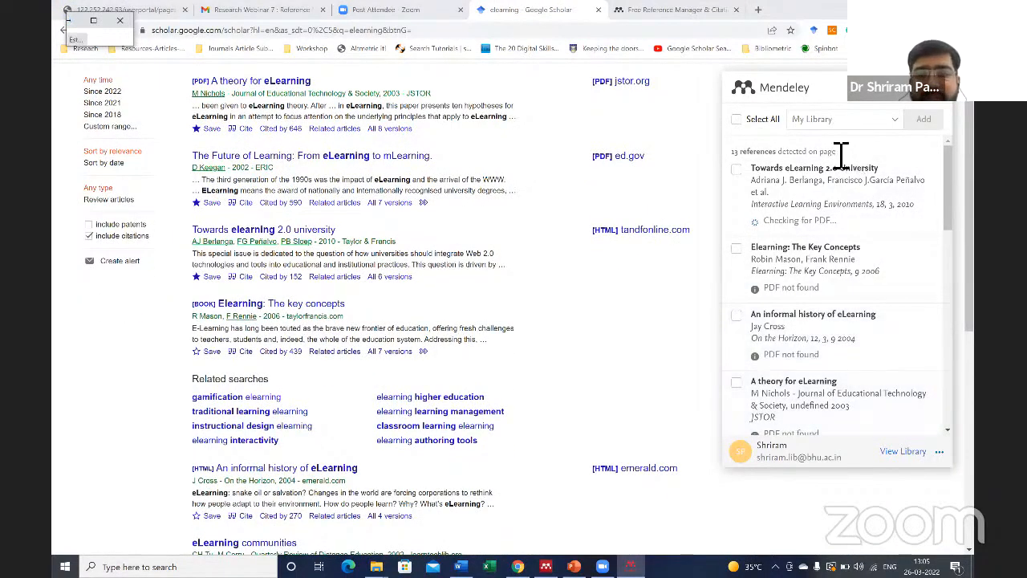
scroll(558, 233, "down", 8)
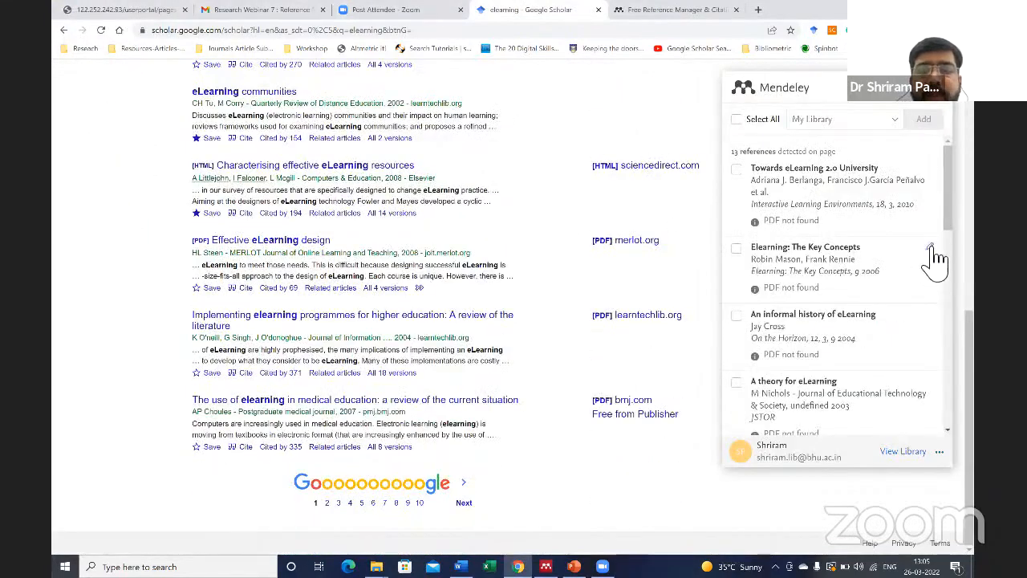
scroll(831, 259, "down", 5)
scroll(873, 241, "down", 5)
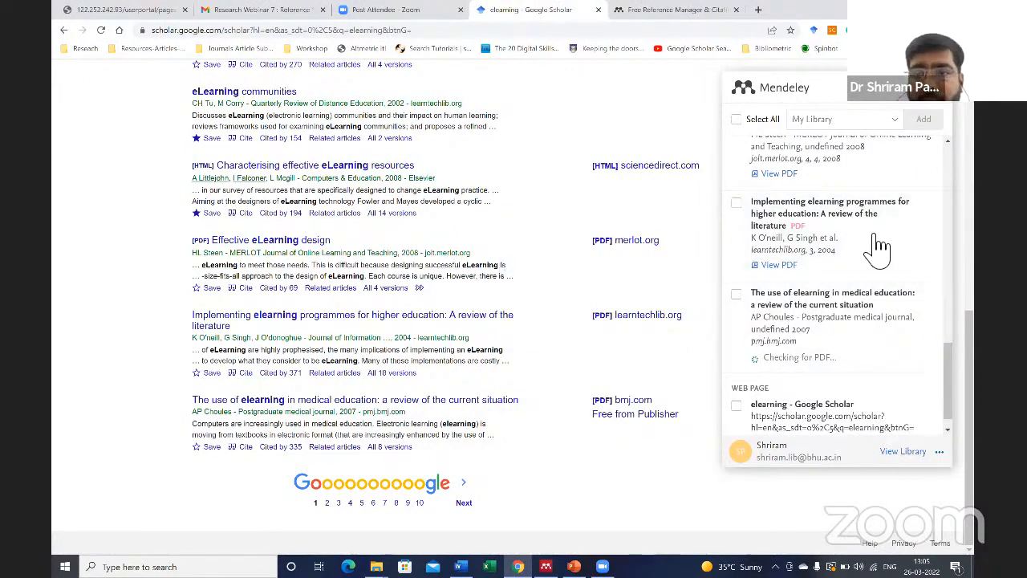
scroll(883, 209, "up", 10)
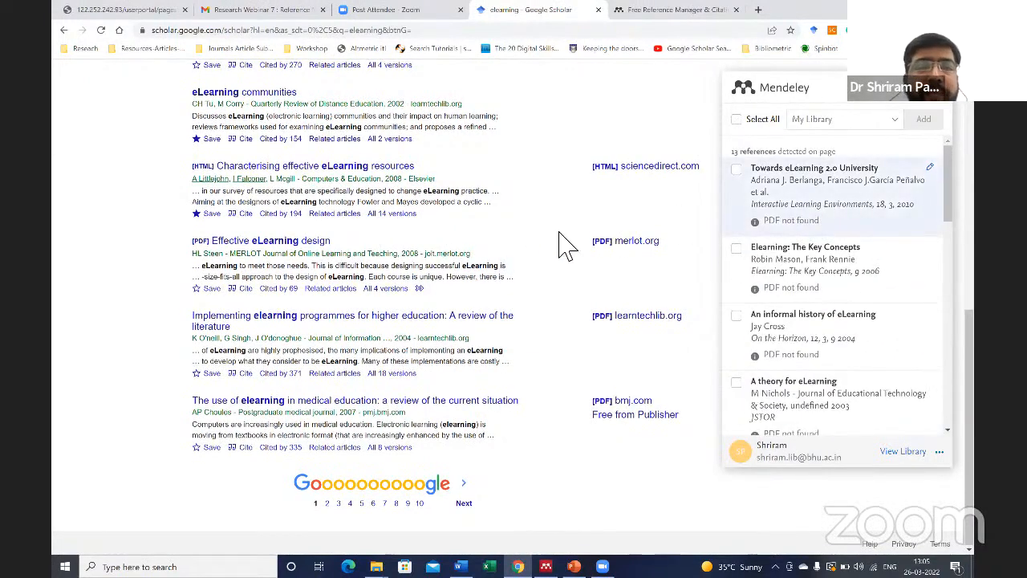
Browse the "elearning" articles on the results page alongside the importer's reference list
scroll(553, 240, "up", 2)
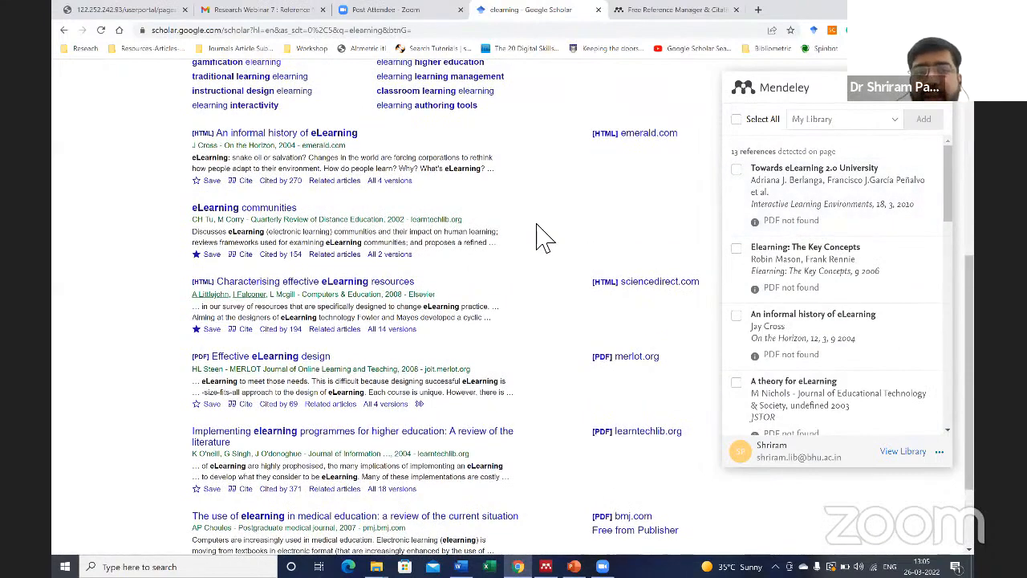
scroll(543, 237, "up", 1)
scroll(542, 237, "up", 7)
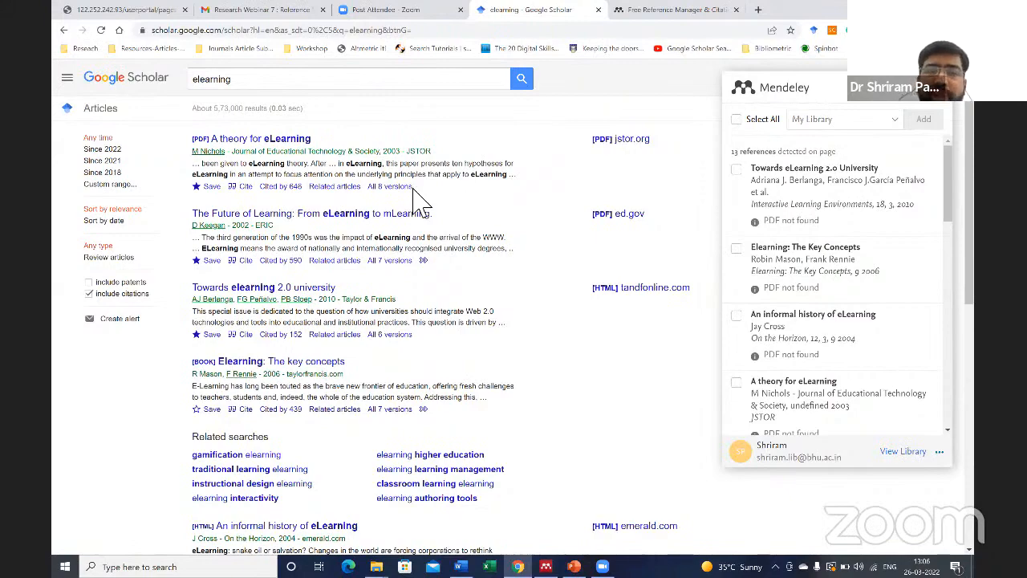
scroll(477, 241, "down", 1)
scroll(486, 309, "down", 5)
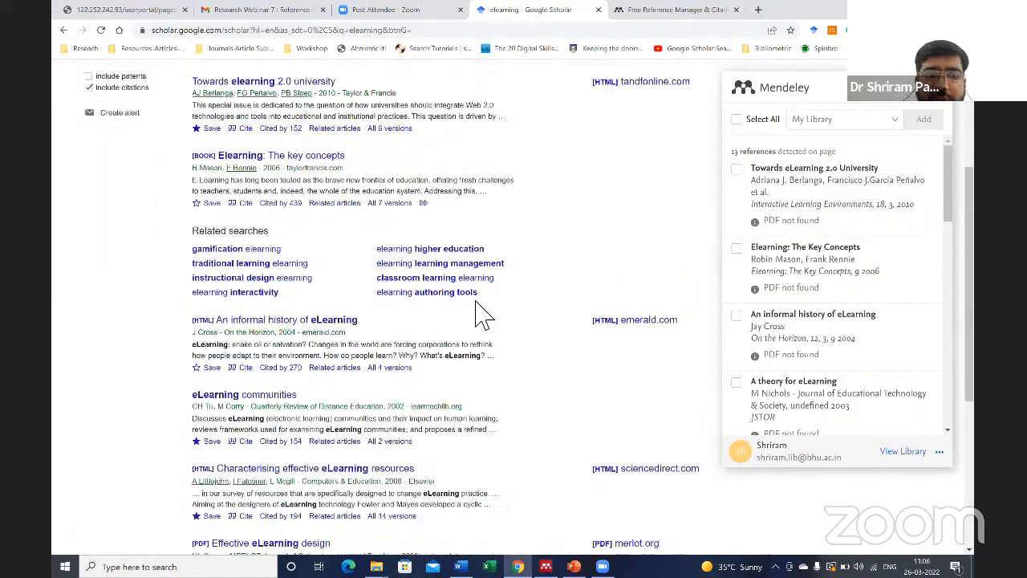
scroll(536, 316, "up", 6)
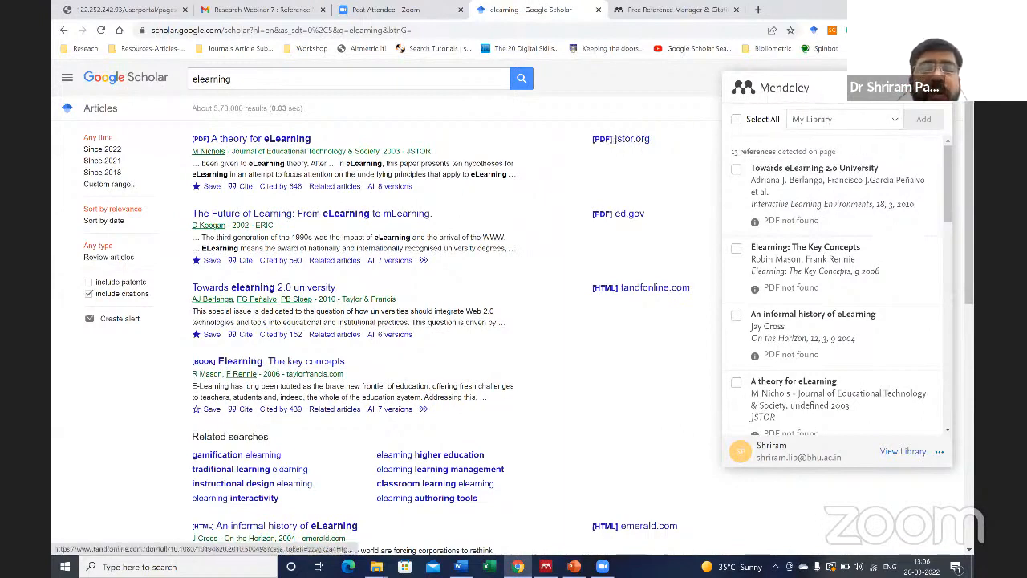
Sync the library in Mendeley Desktop and switch back to the Google Scholar results in Chrome
left_click(546, 566)
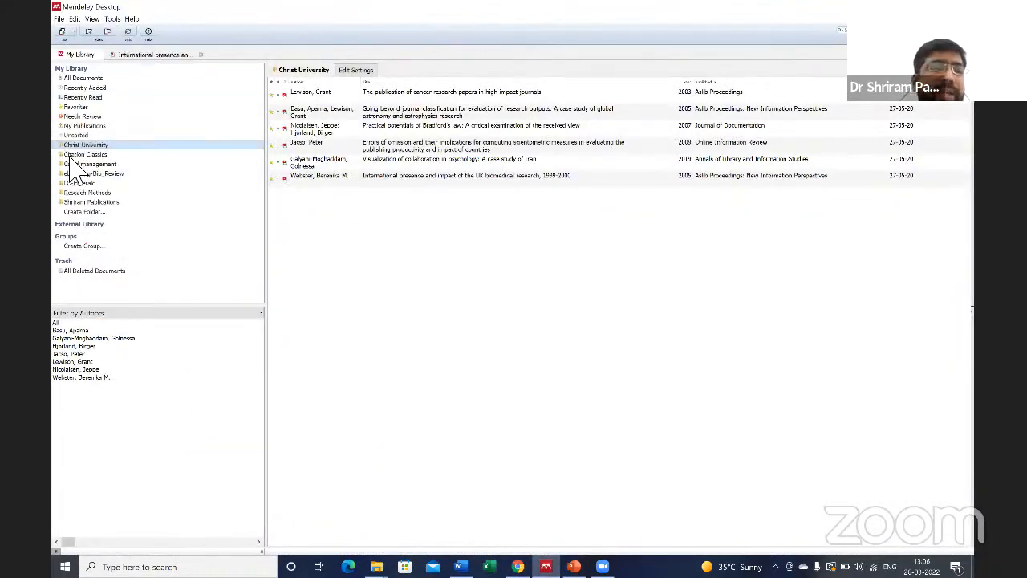
left_click(127, 36)
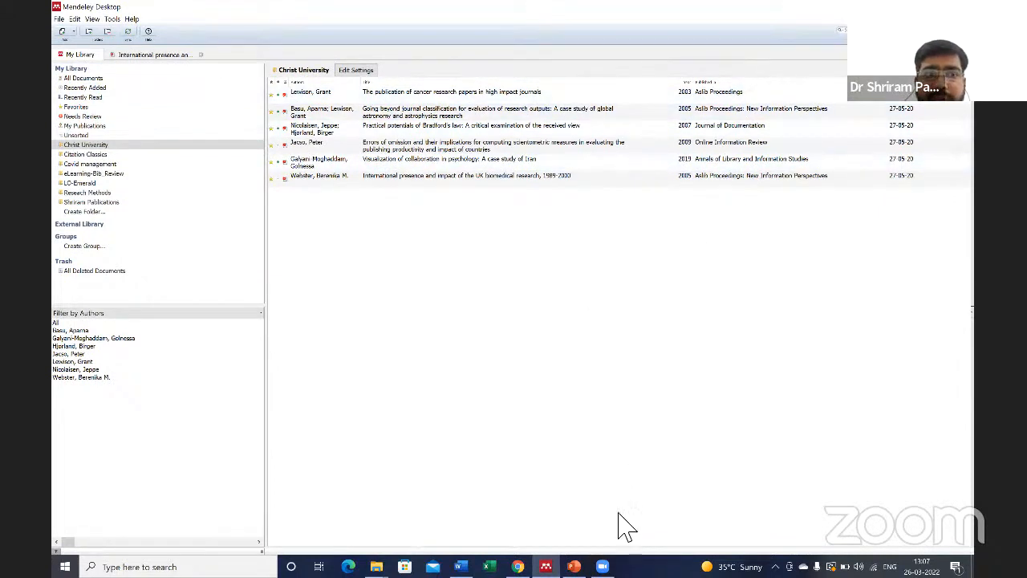
left_click(518, 566)
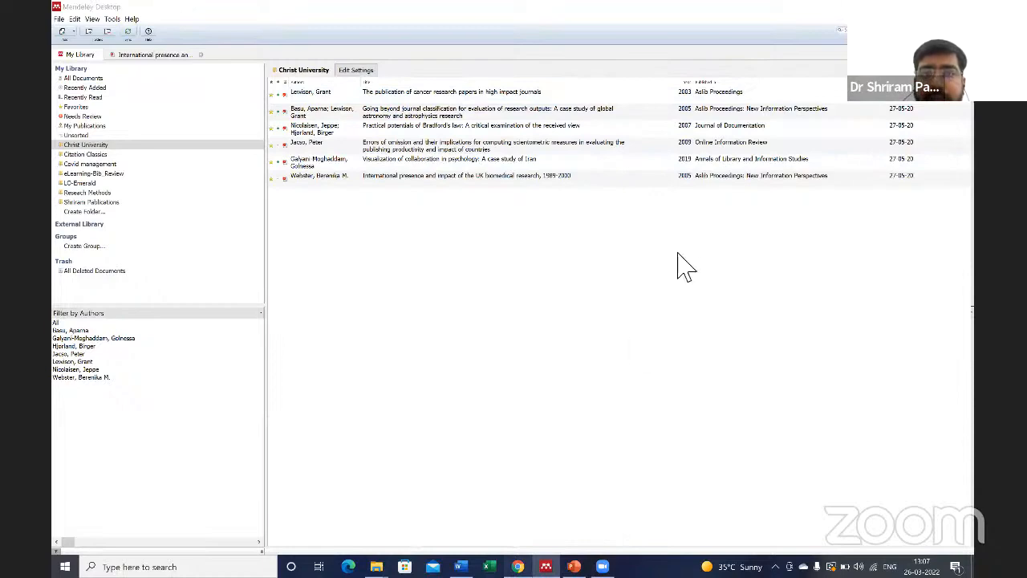
Select "The Future of Learning: From eLearning to mLearning", "Effective eLearning design" and "Implementing elearning programmes for higher education" in the importer
scroll(851, 238, "down", 5)
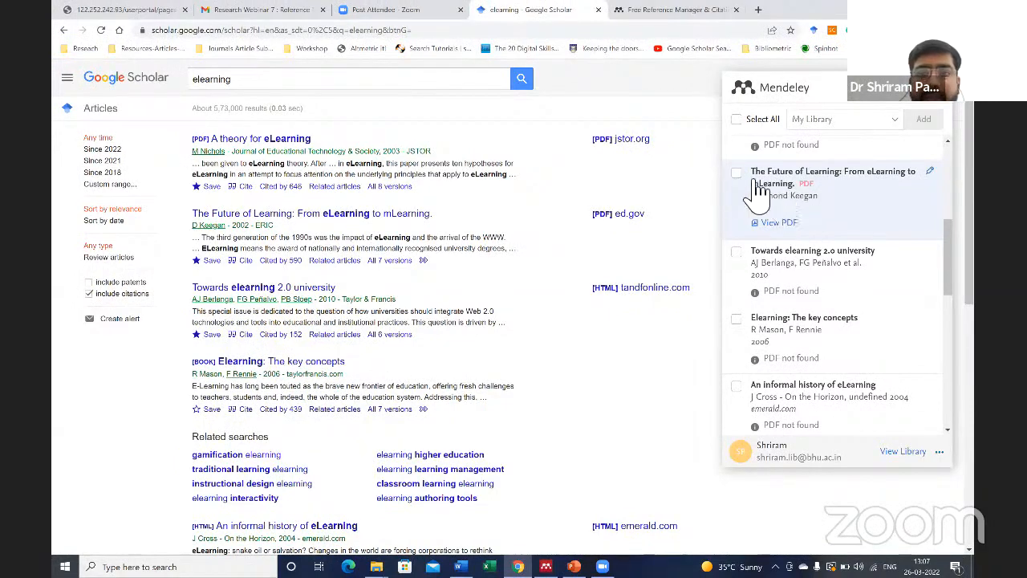
left_click(857, 226)
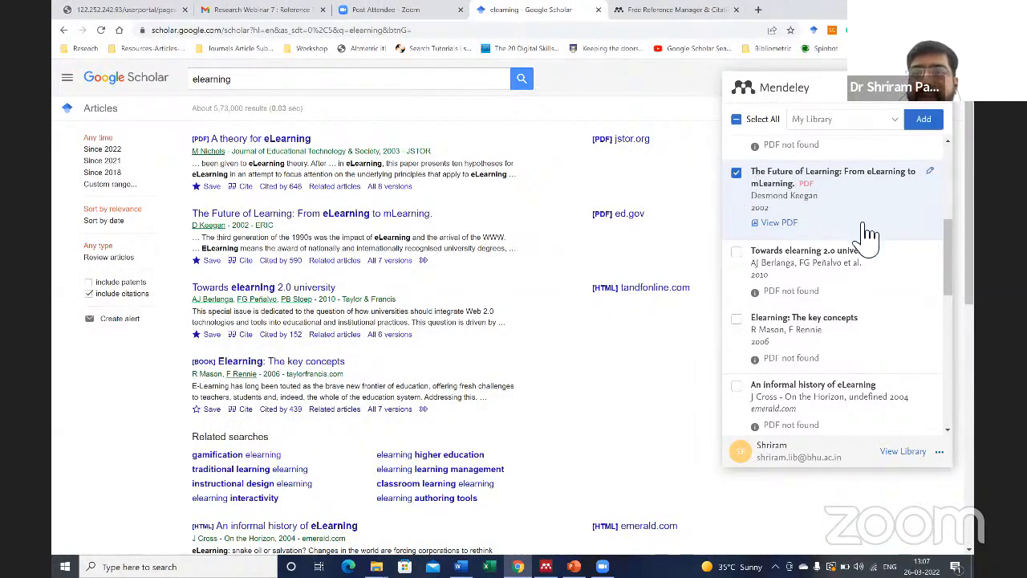
scroll(871, 237, "down", 3)
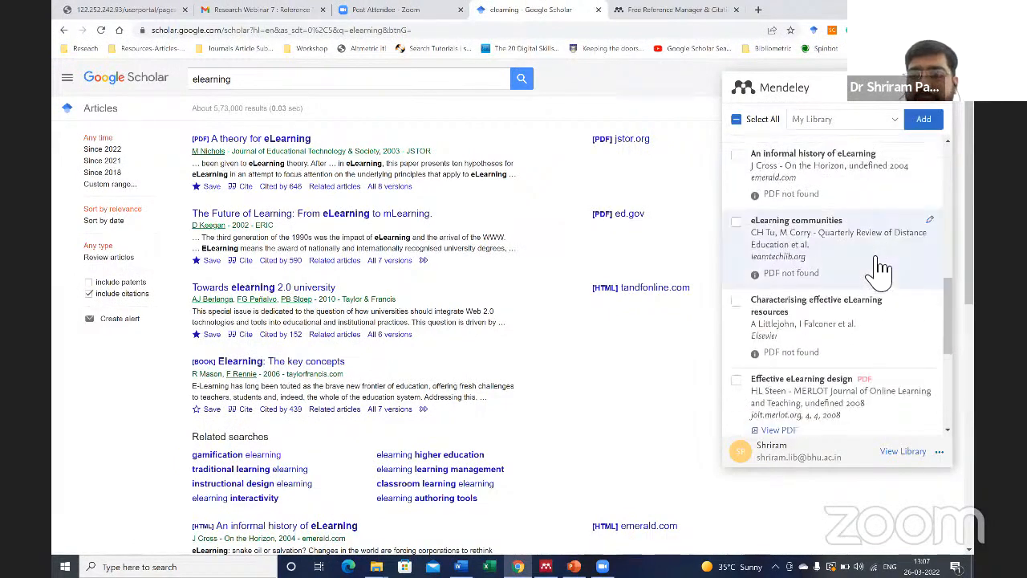
scroll(880, 269, "down", 3)
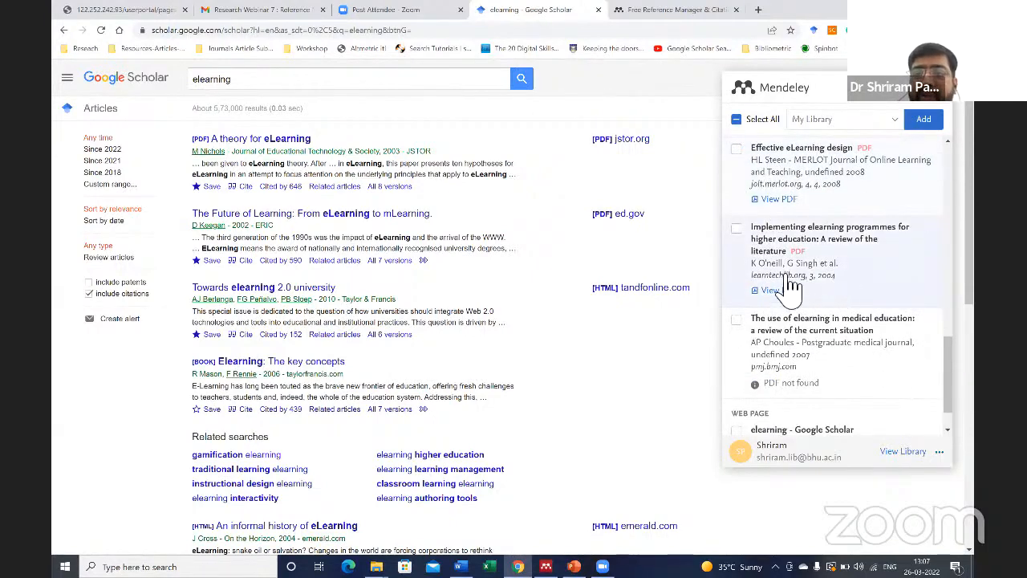
left_click(885, 285)
scroll(882, 283, "down", 1)
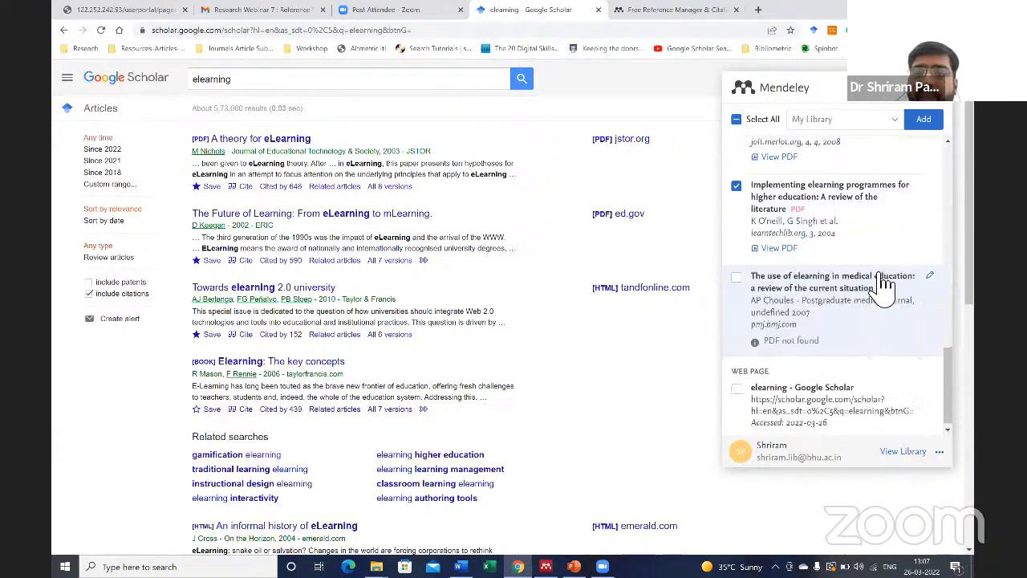
scroll(767, 328, "up", 8)
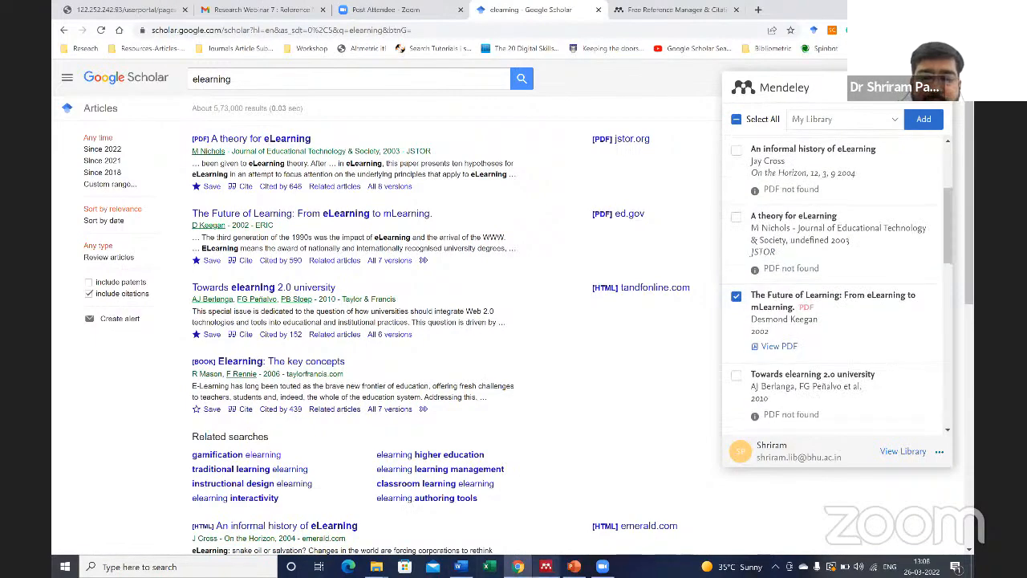
Check the Christ University folder in Mendeley Desktop and review the references selected in the importer back in Chrome
left_click(546, 566)
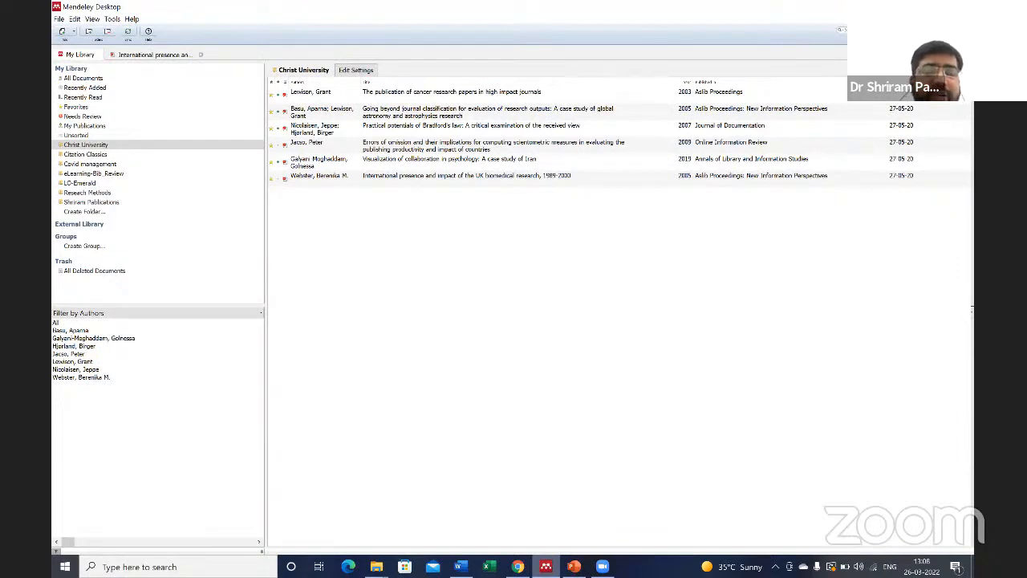
key("alt+Tab")
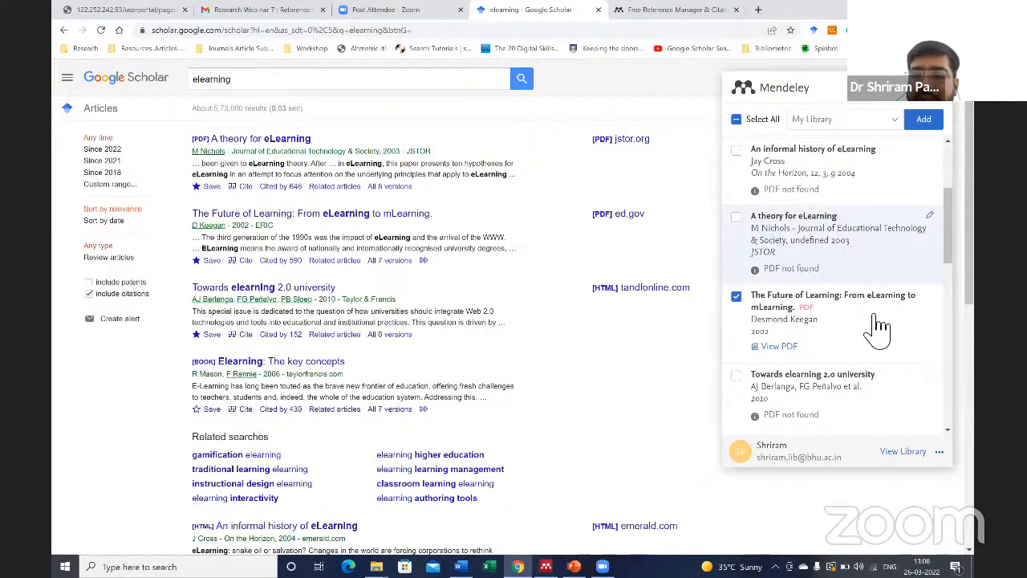
scroll(879, 327, "down", 8)
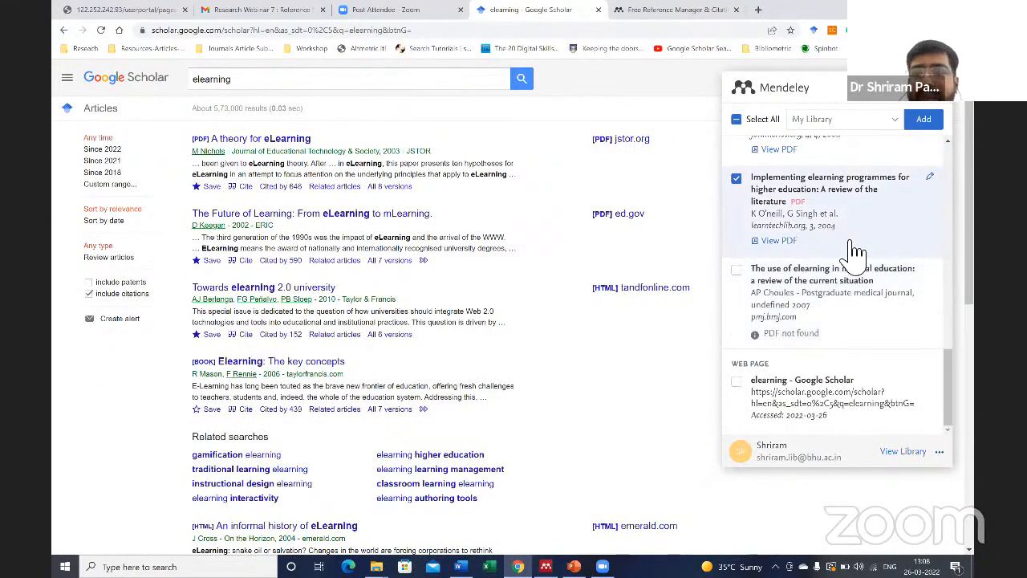
scroll(857, 250, "down", 2)
scroll(853, 236, "up", 10)
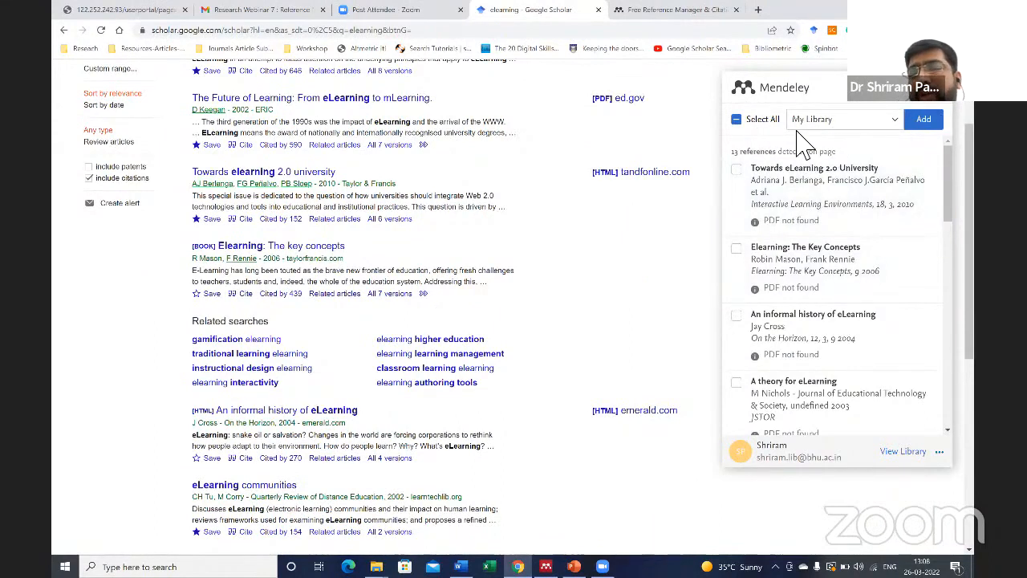
Set Christ University as the destination collection and add the selected references with their PDFs, retrying the import
left_click(905, 120)
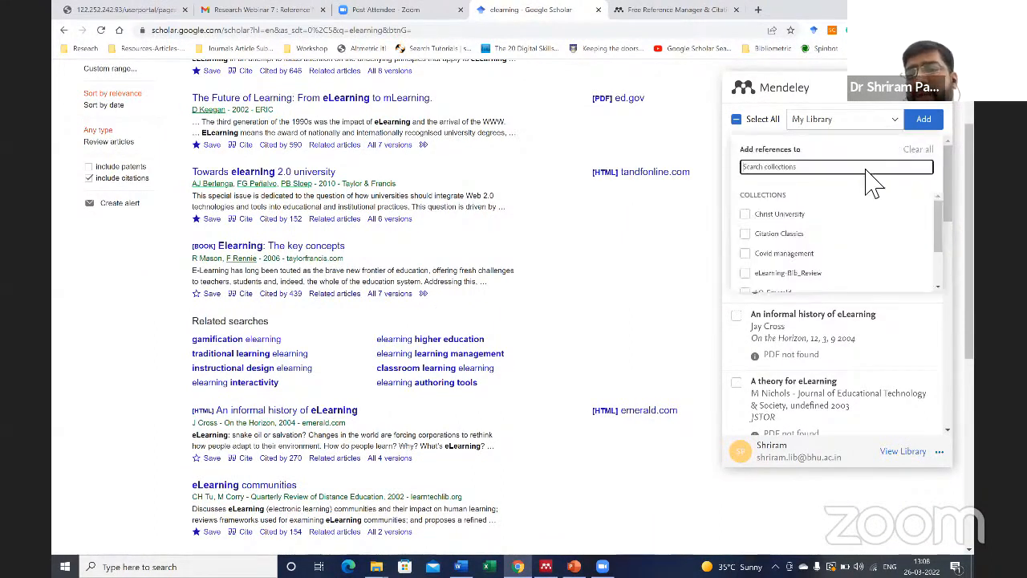
left_click(754, 217)
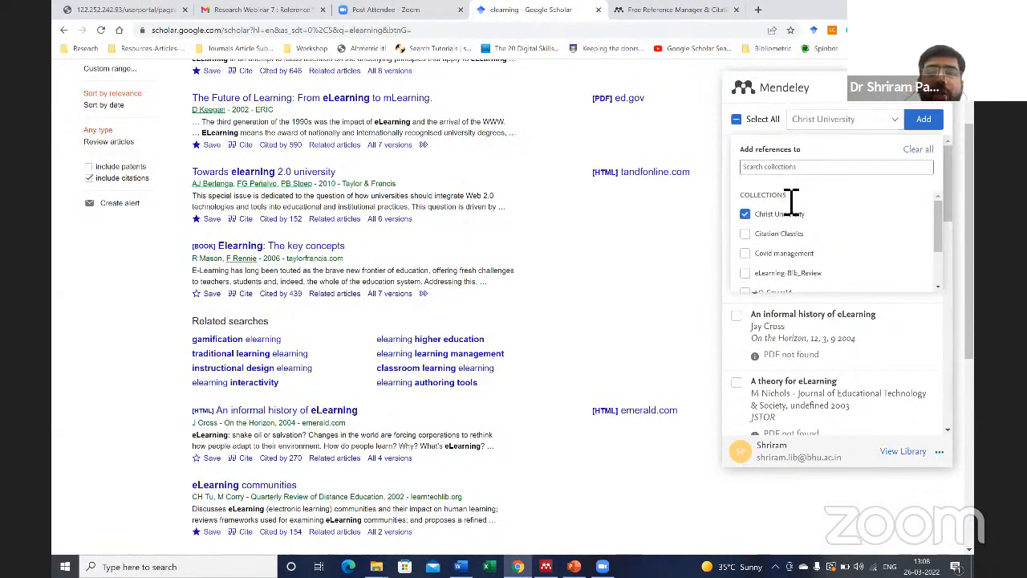
left_click(925, 120)
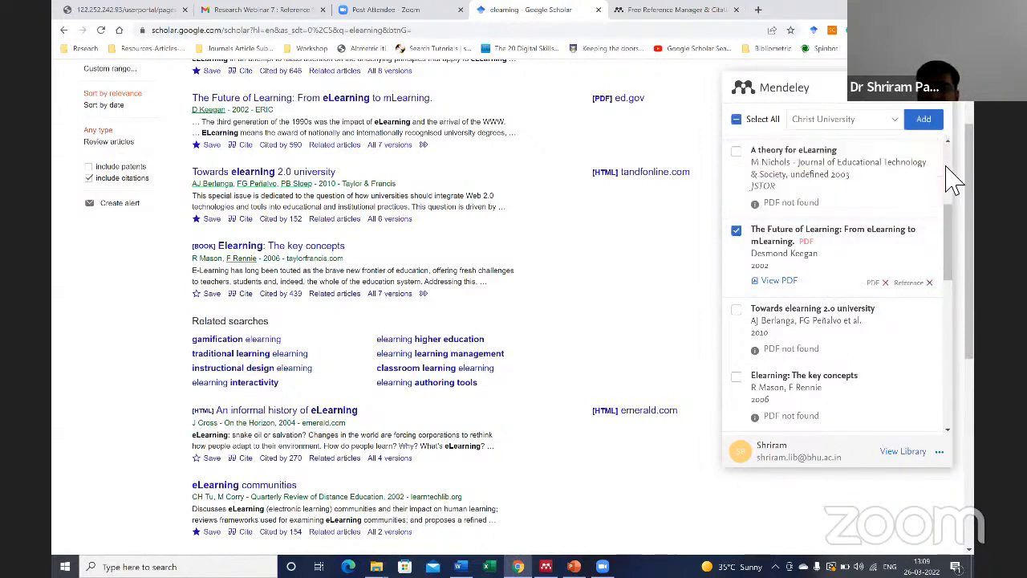
left_click(924, 120)
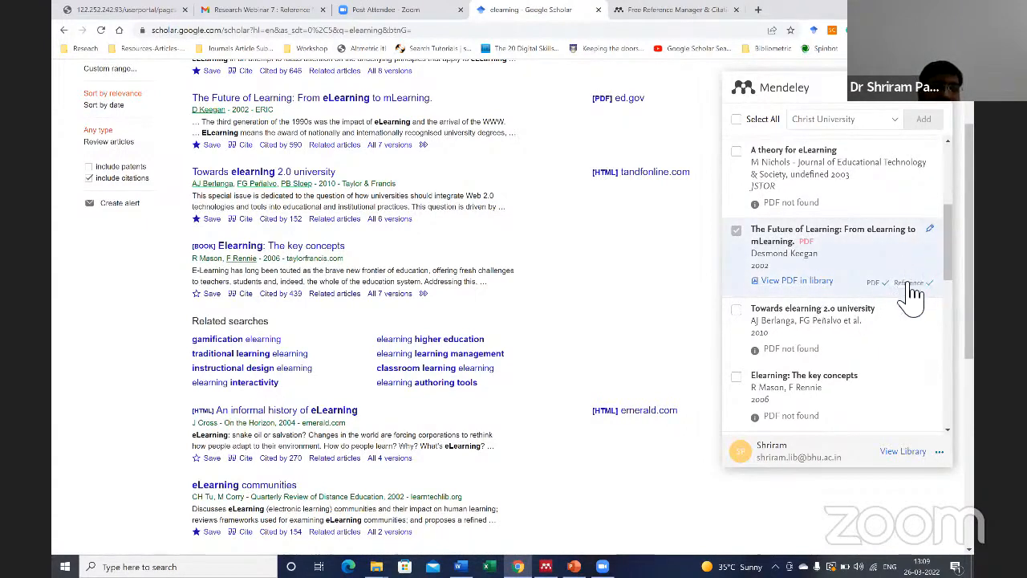
Review the PDF and reference import status of each added paper and close the importer
scroll(882, 331, "down", 2)
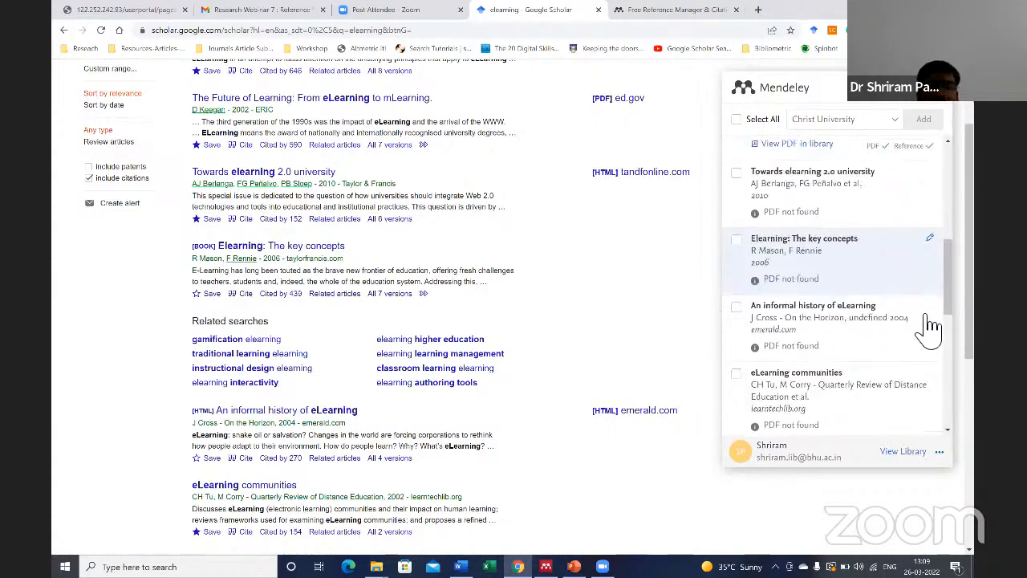
scroll(881, 325, "down", 4)
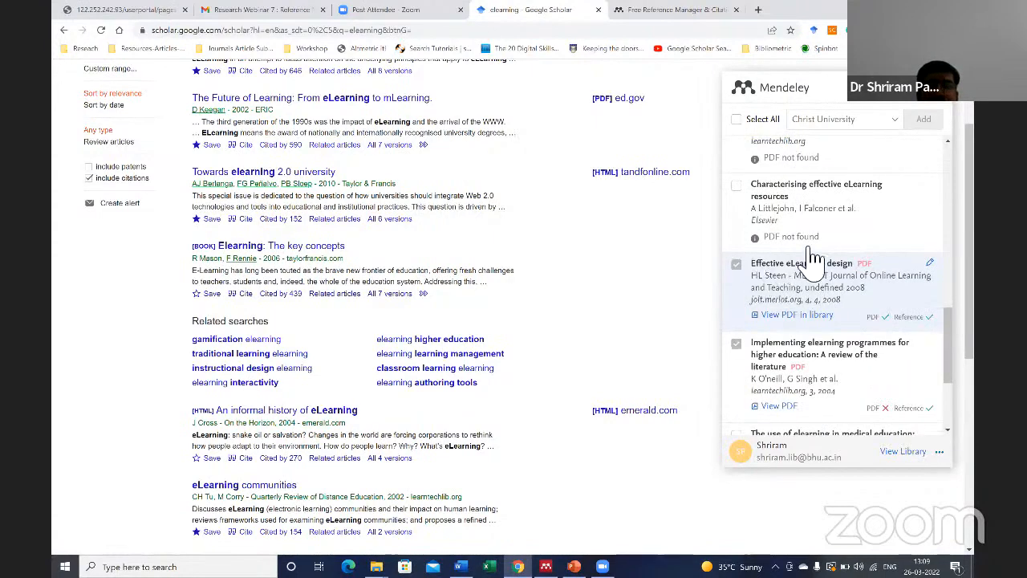
scroll(863, 301, "down", 2)
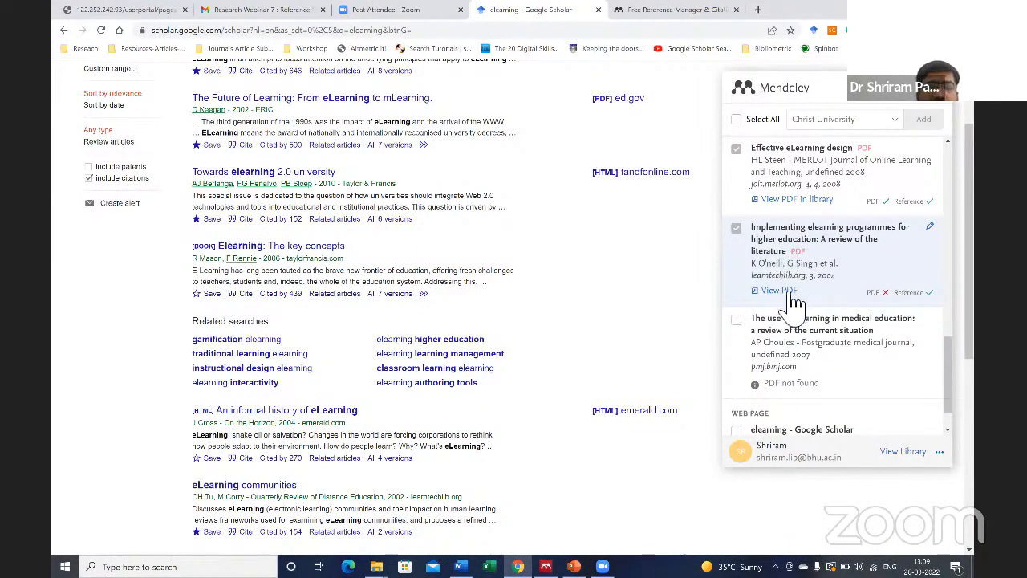
left_click(944, 98)
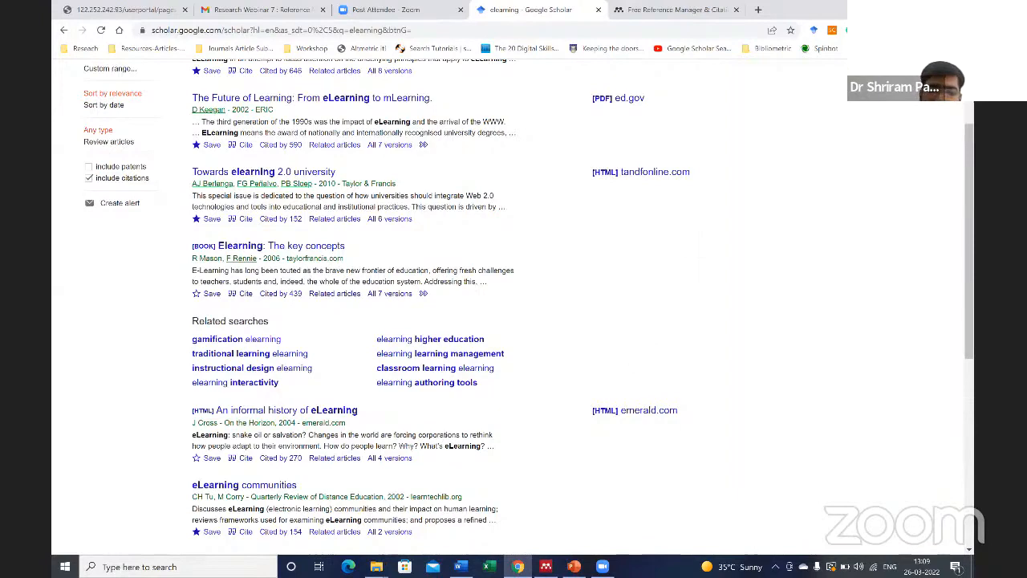
Sync the Christ University folder in Mendeley Desktop and highlight the imported "The Future of Learning" and "Effective eLearning design" entries
left_click(546, 566)
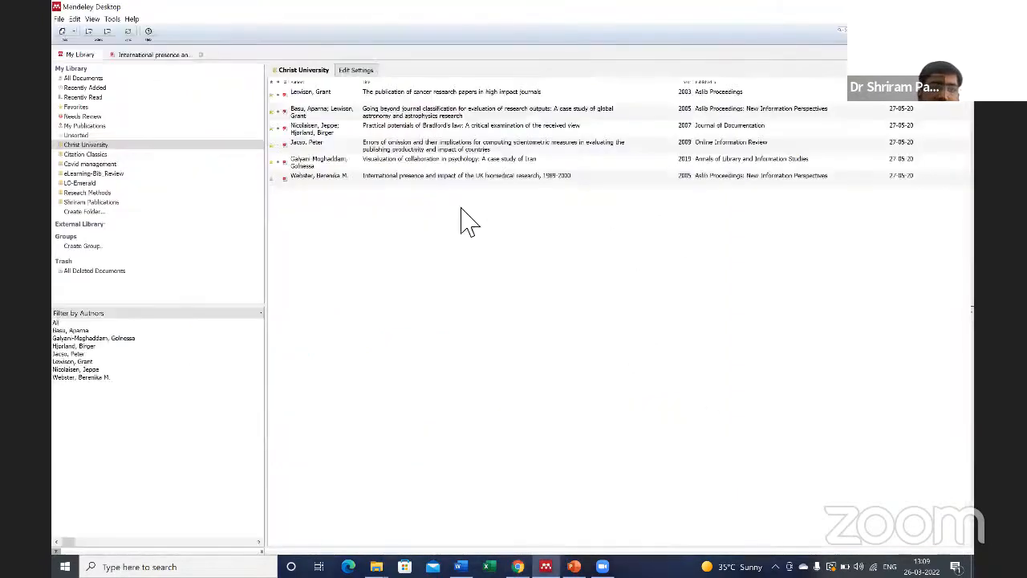
left_click(126, 32)
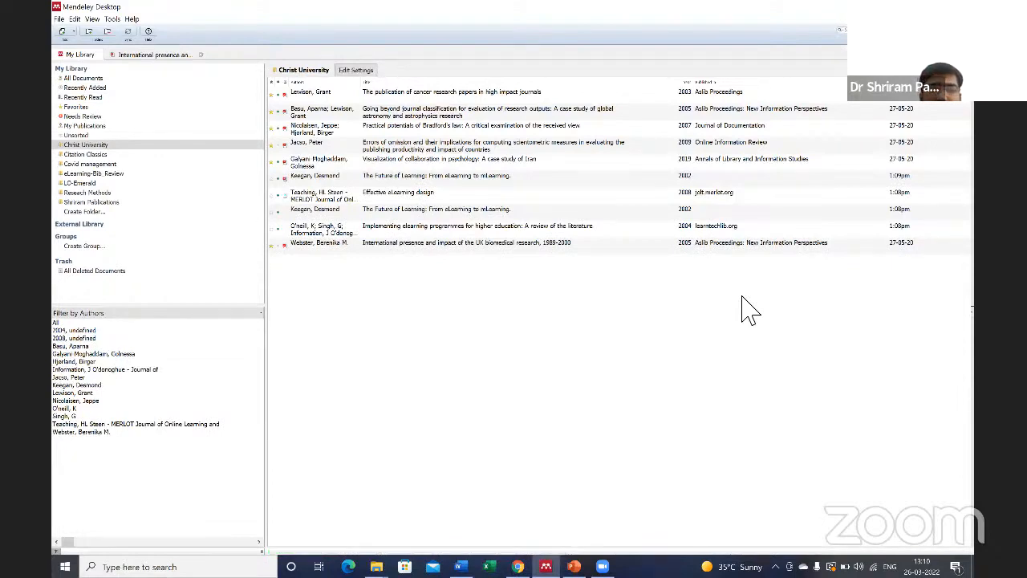
left_click(539, 177)
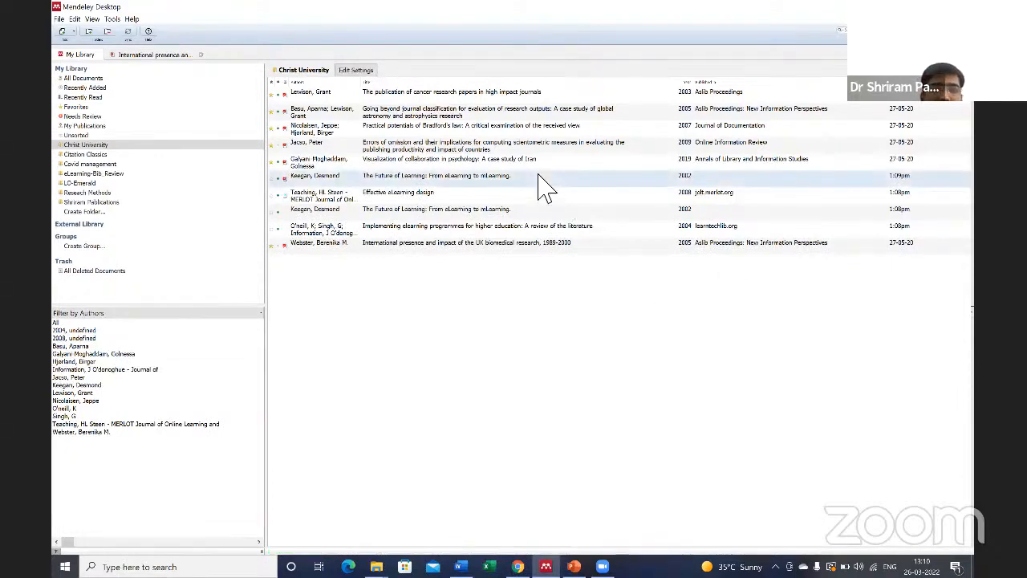
left_click(426, 195)
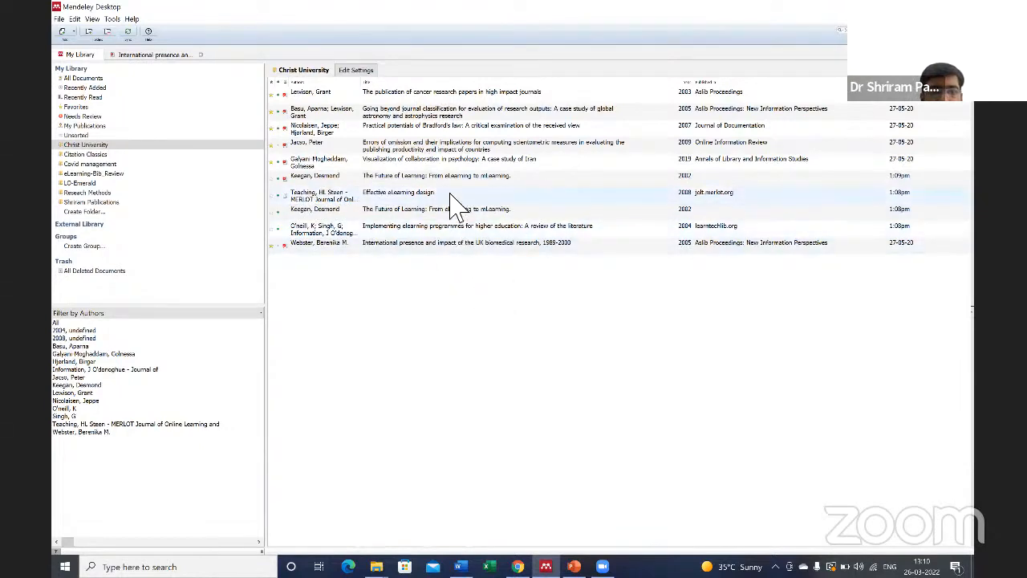
Select the adjacent imported entries from "Effective eLearning design" through "Implementing elearning programmes for higher education" and update their details together
left_click_drag(447, 195, 454, 228)
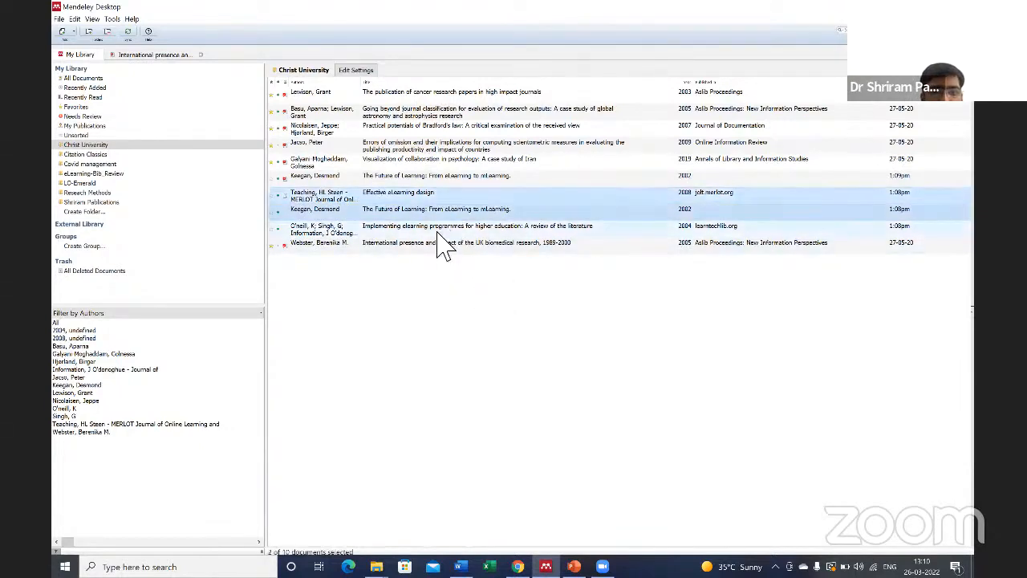
left_click(441, 241, "ctrl")
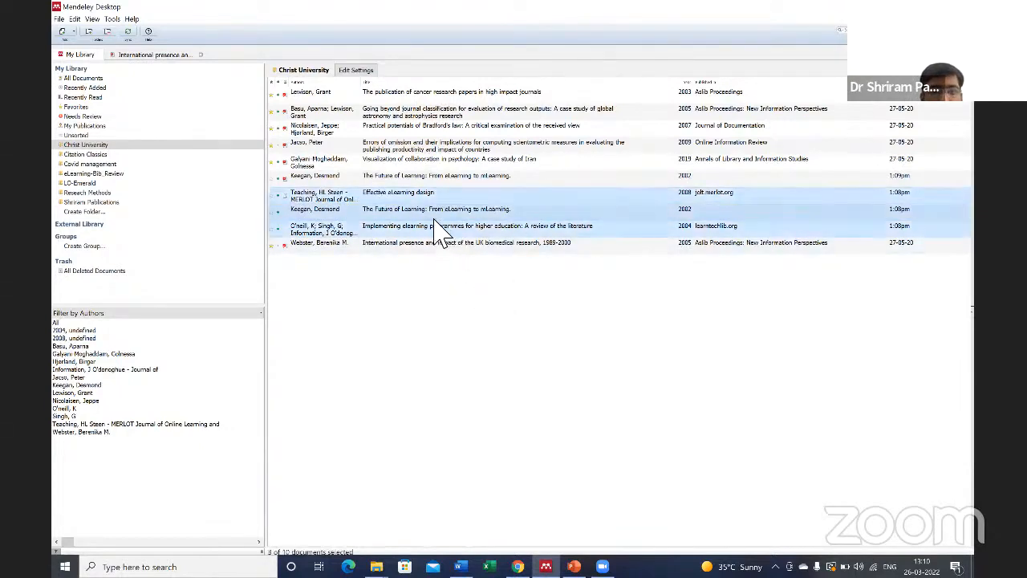
right_click(405, 209)
left_click(436, 217)
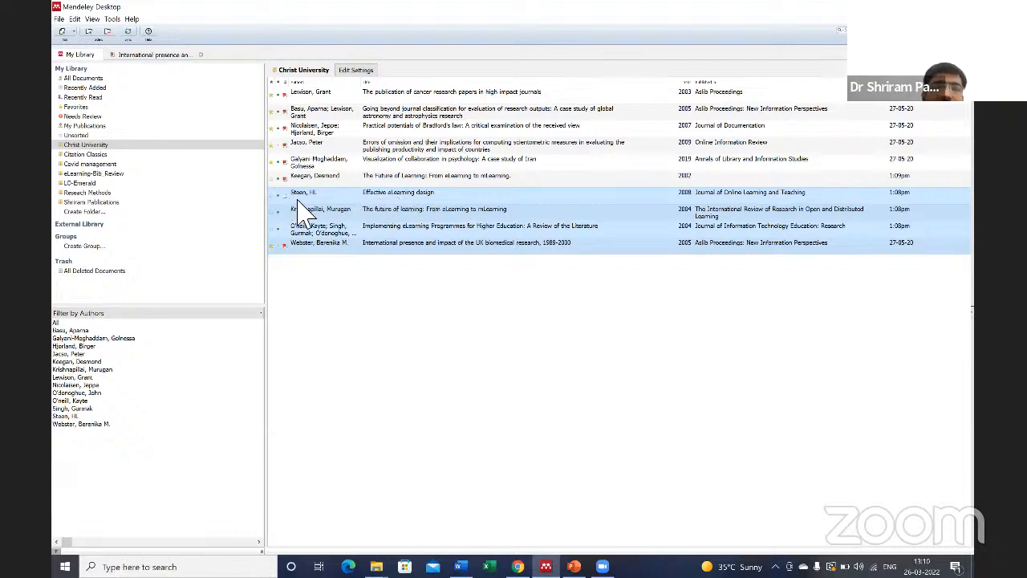
Open the "Effective eLearning design" PDF, skim its abstract and introduction, and close both open papers
double_click(345, 195)
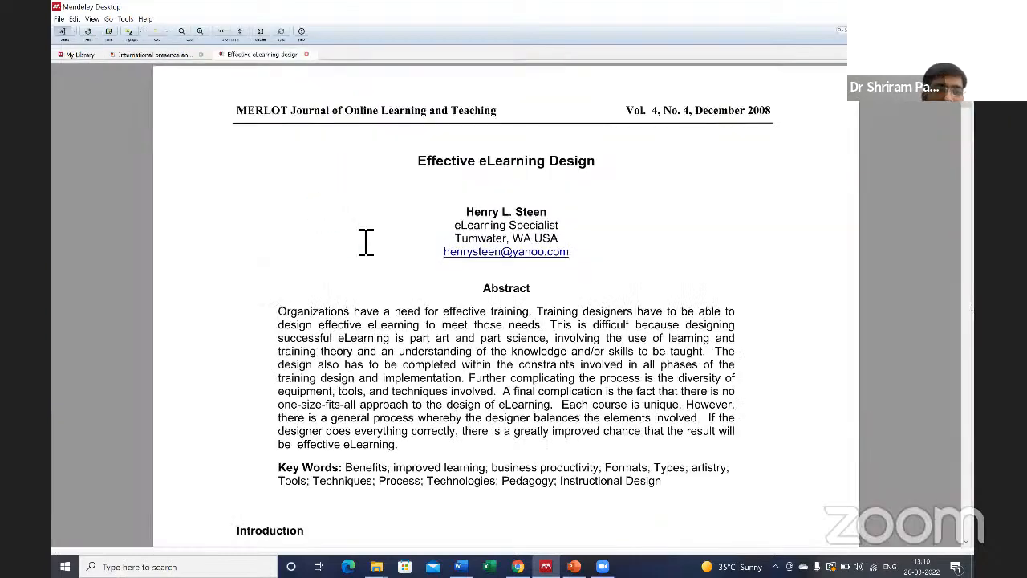
scroll(413, 268, "down", 1)
scroll(417, 298, "up", 2)
scroll(360, 113, "down", 5)
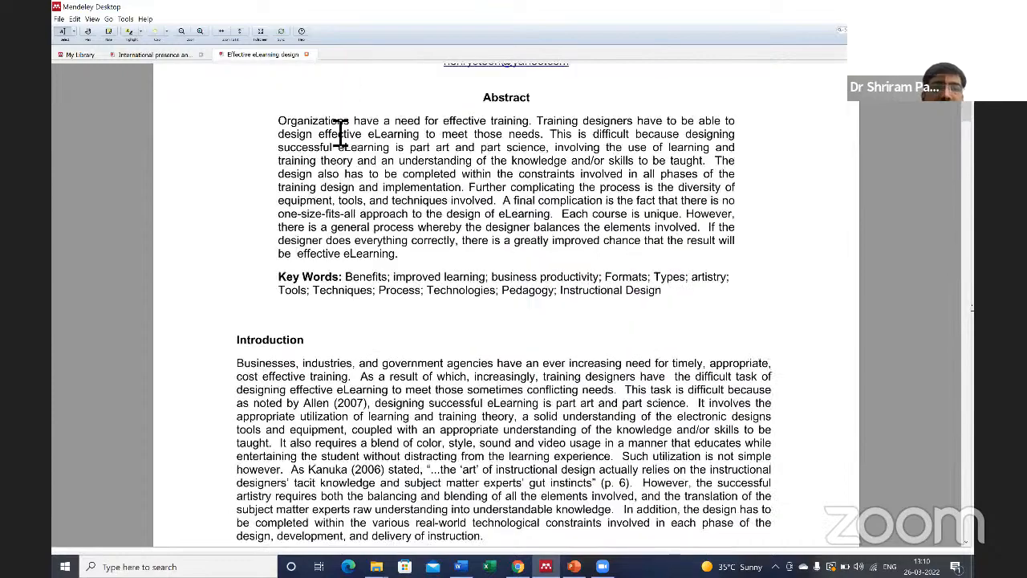
scroll(310, 64, "up", 1)
scroll(444, 243, "up", 3)
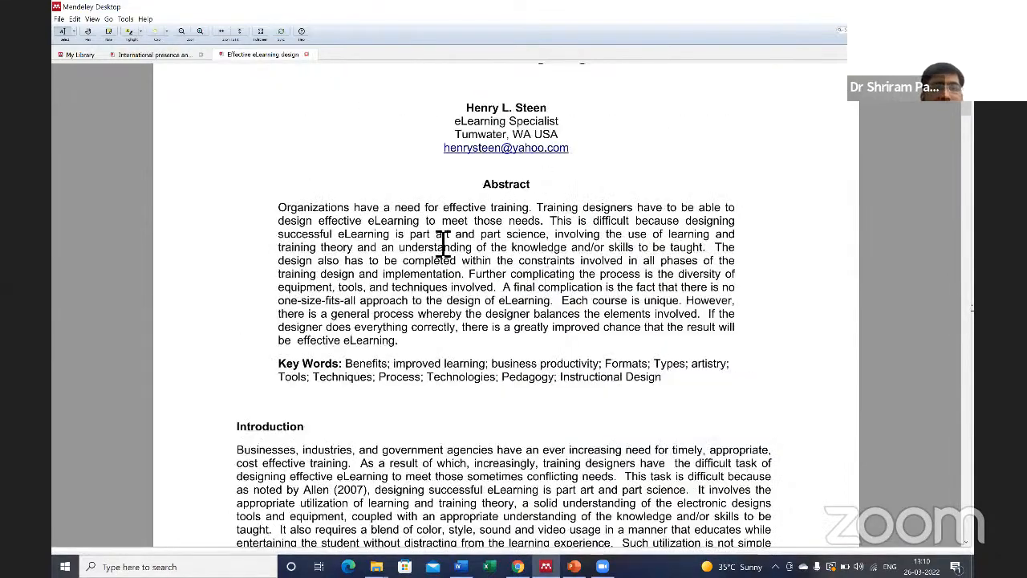
key("ctrl+w")
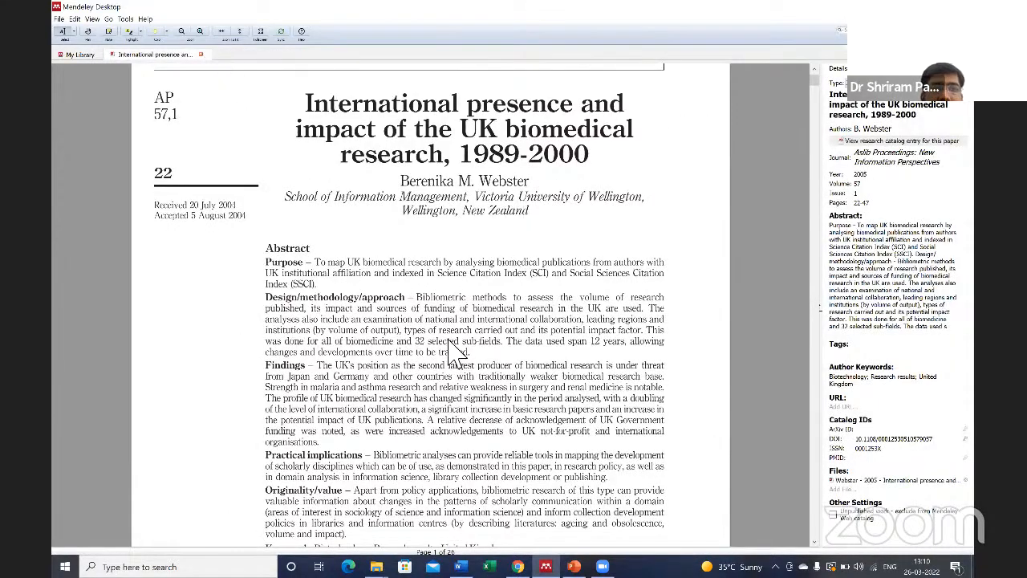
key("ctrl+w")
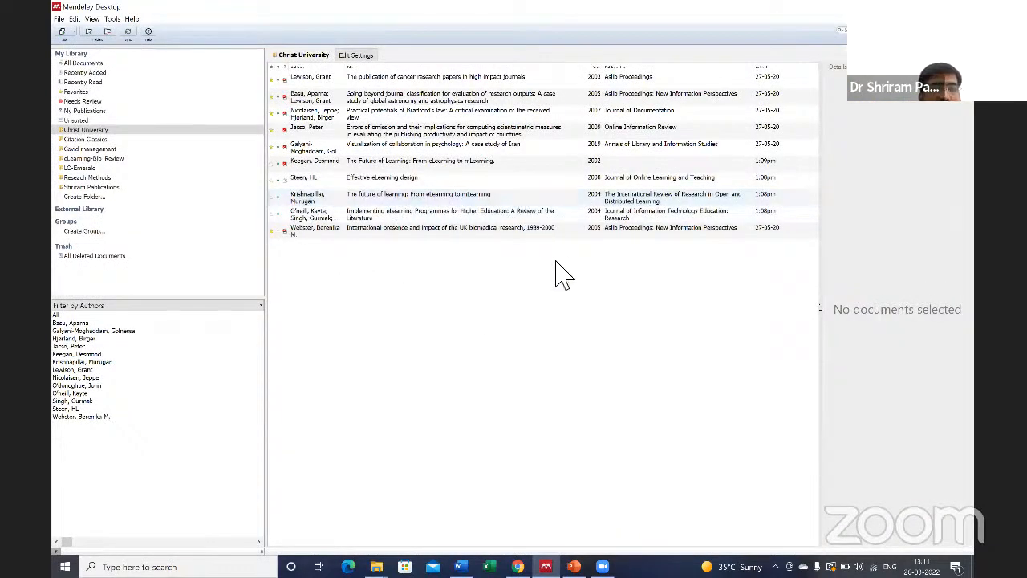
Hide the document details and update both "The Future of Learning" entries and "Implementing eLearning Programmes for Higher Education" one by one
left_click(828, 308)
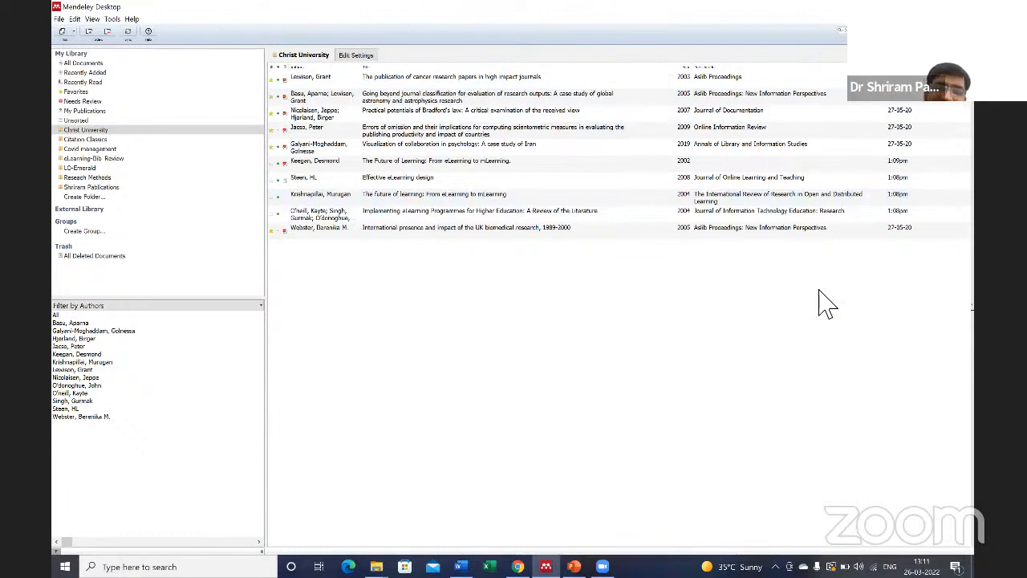
right_click(474, 163)
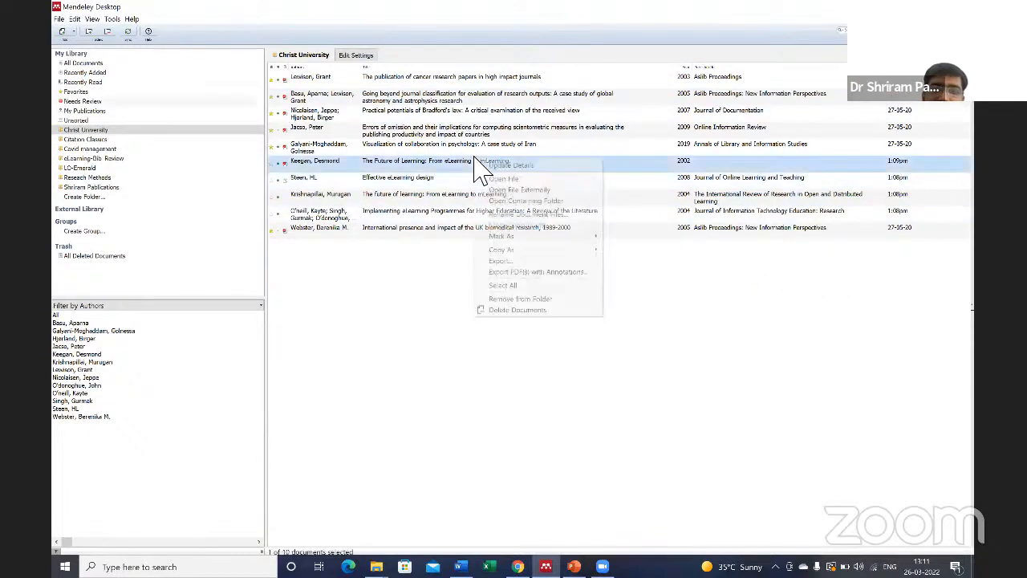
left_click(744, 273)
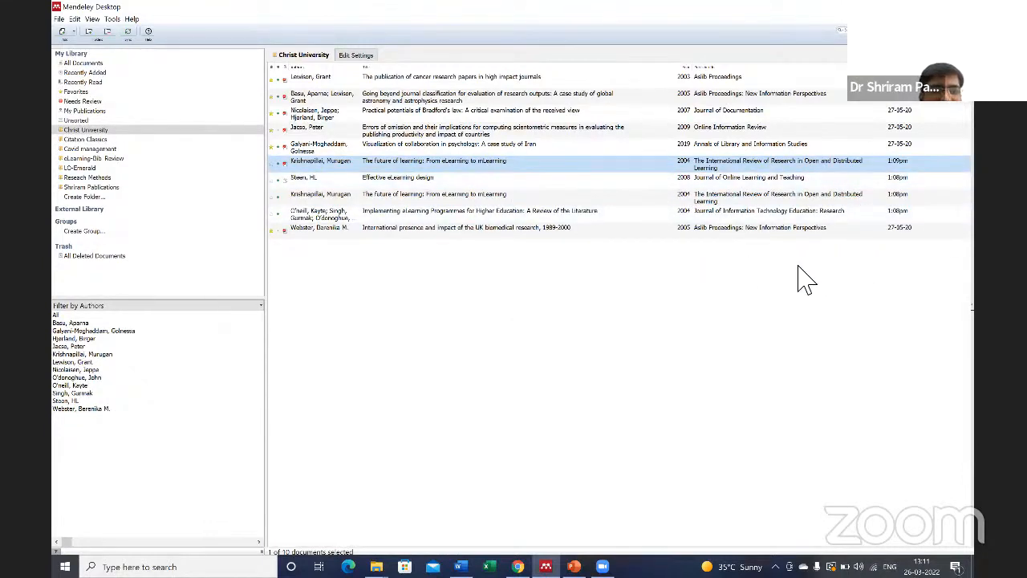
right_click(434, 195)
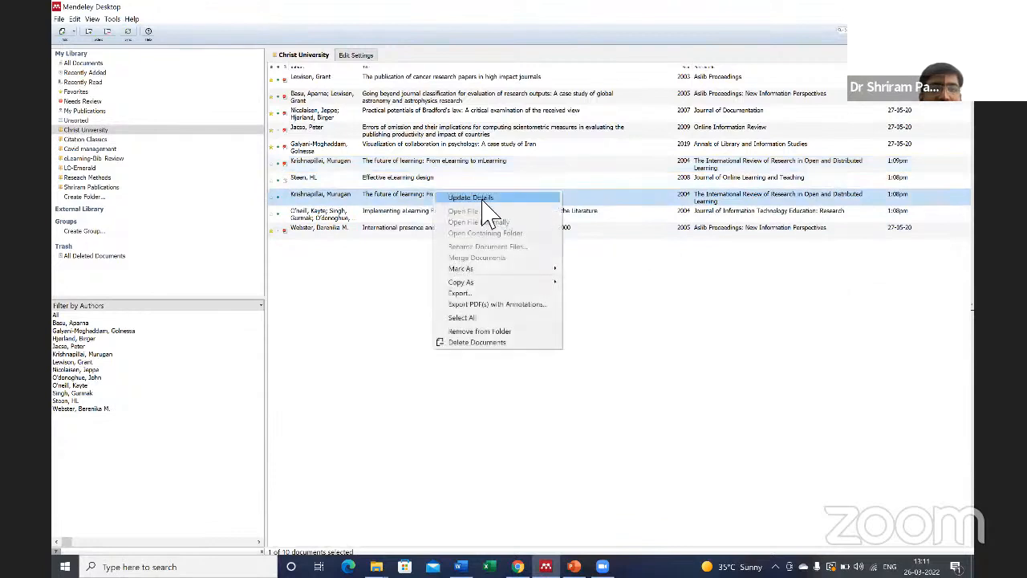
left_click(482, 200)
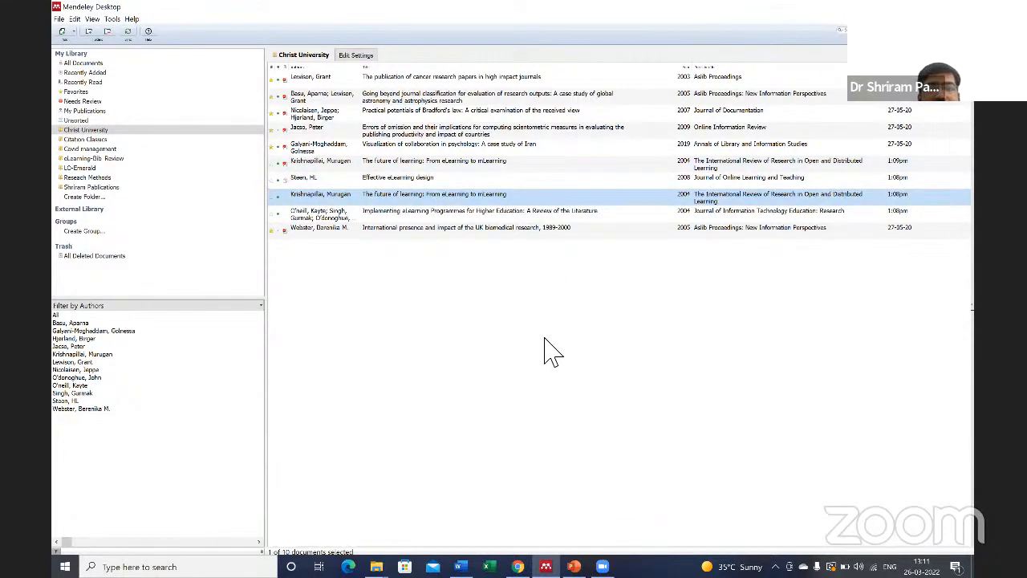
right_click(410, 213)
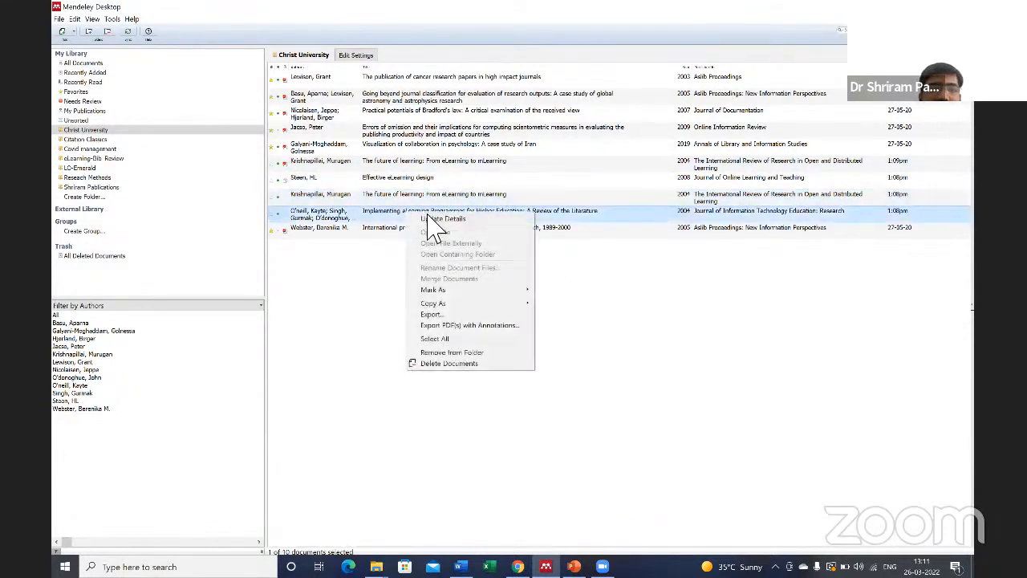
left_click(429, 218)
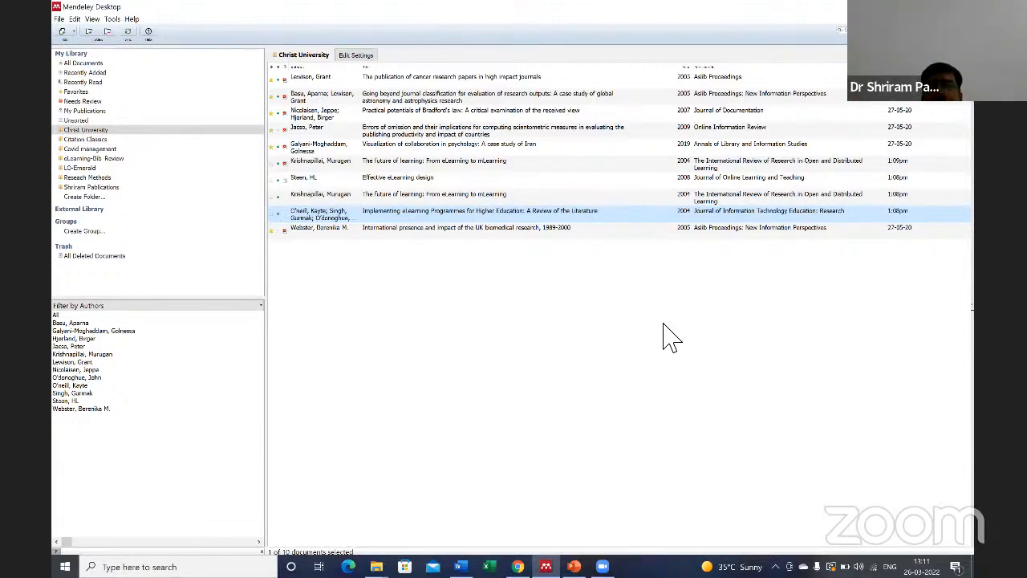
left_click(671, 337)
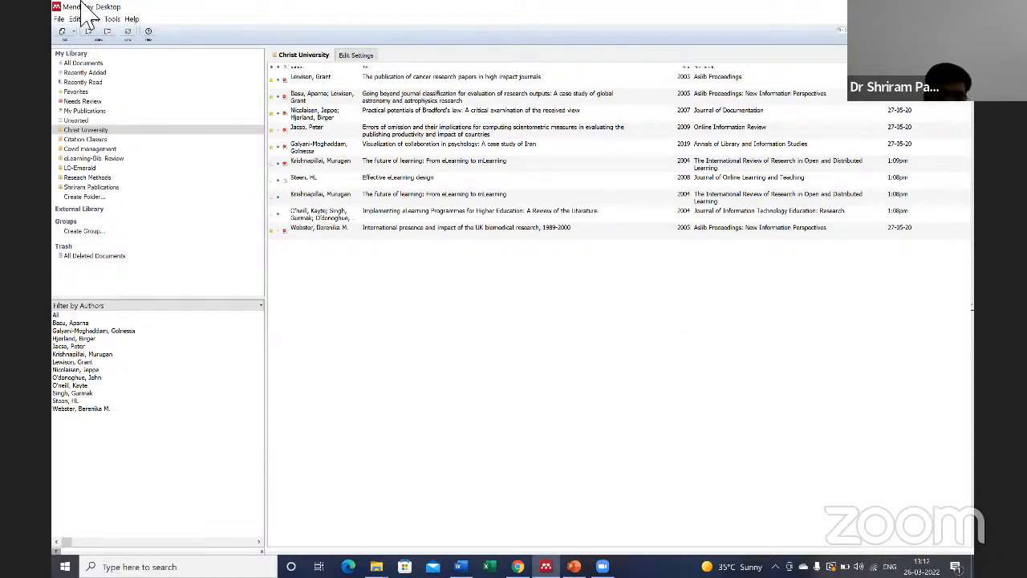
Look through the available citation styles and choose American Psychological Association 7th edition
left_click(113, 19)
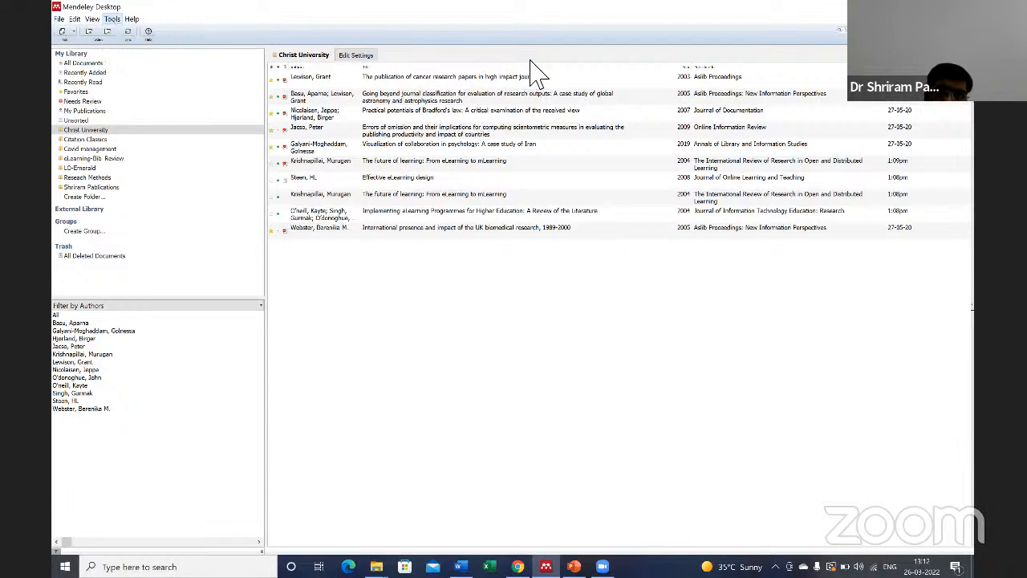
mouse_move(132, 20)
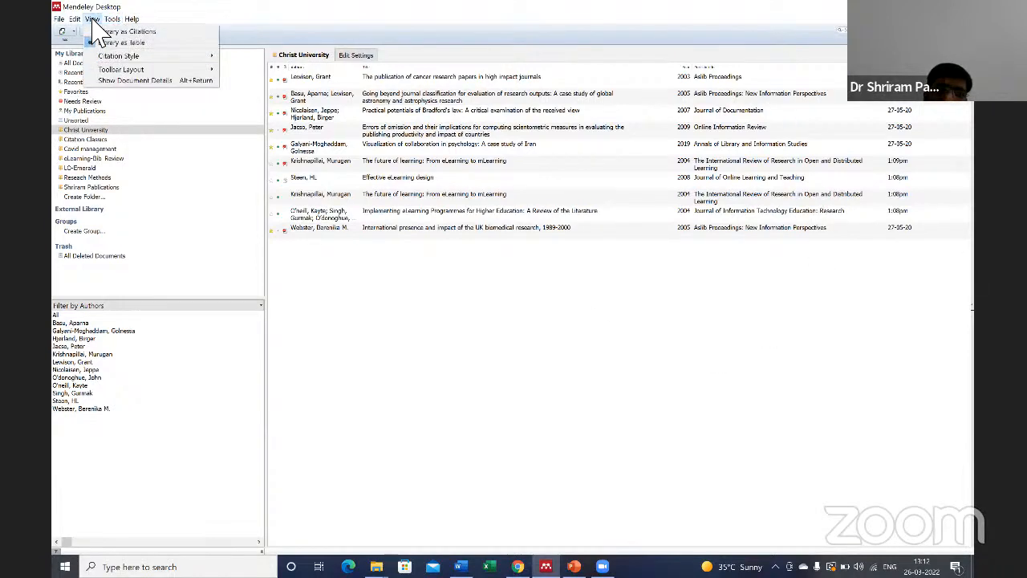
mouse_move(119, 56)
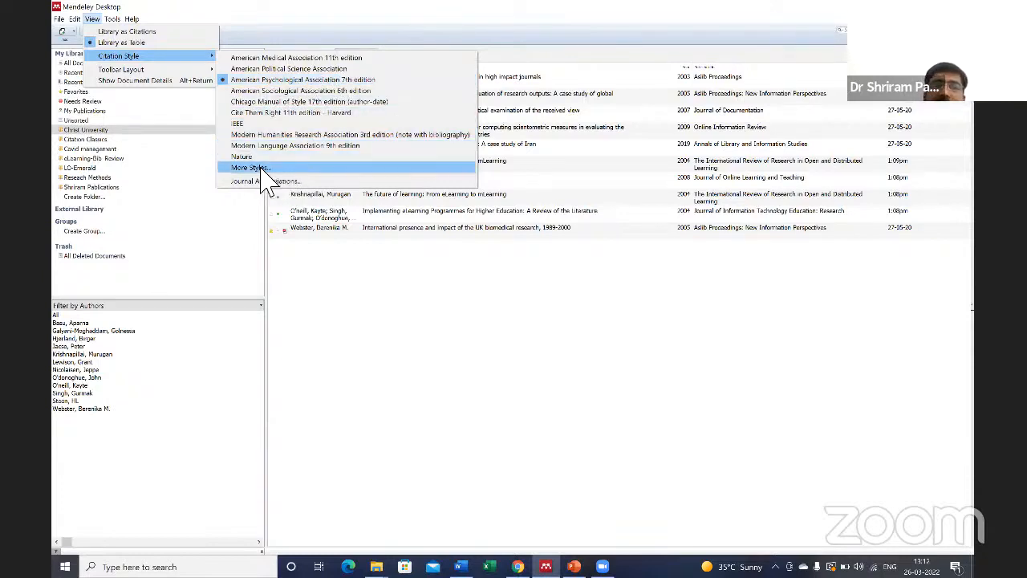
left_click(273, 80)
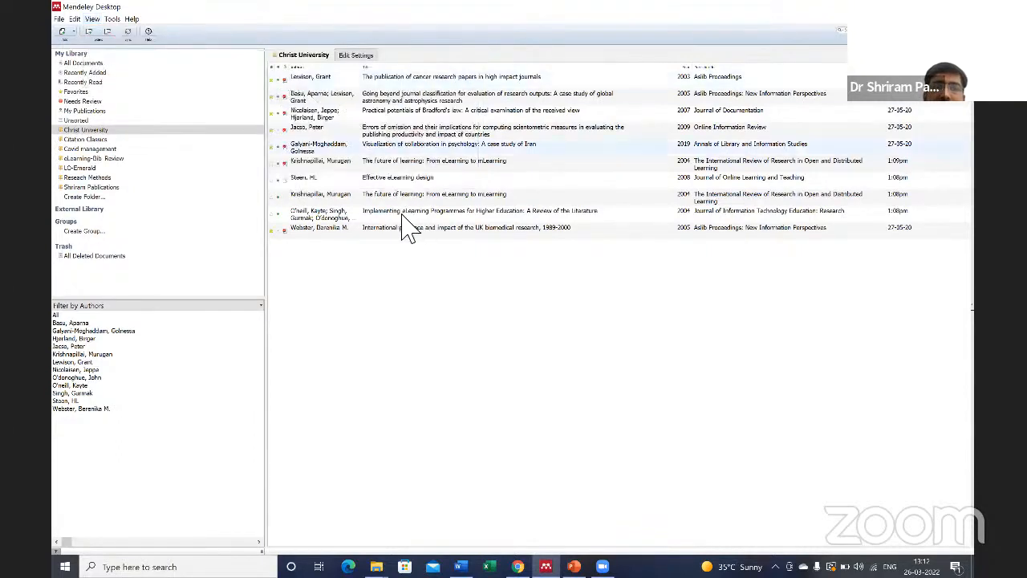
Display the Christ University folder as formatted citations, and return it to the table view
left_click(112, 19)
mouse_move(92, 19)
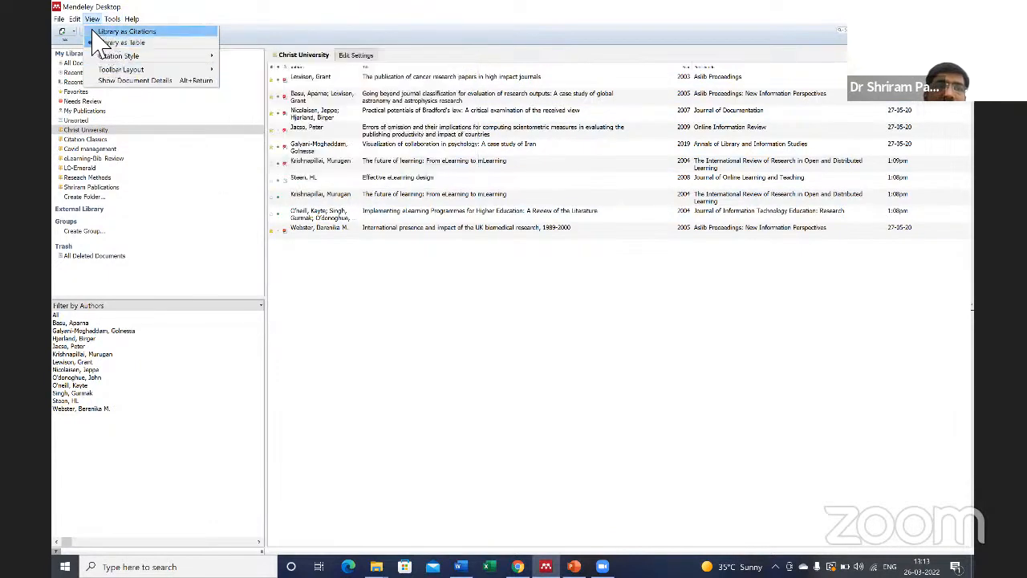
left_click(93, 32)
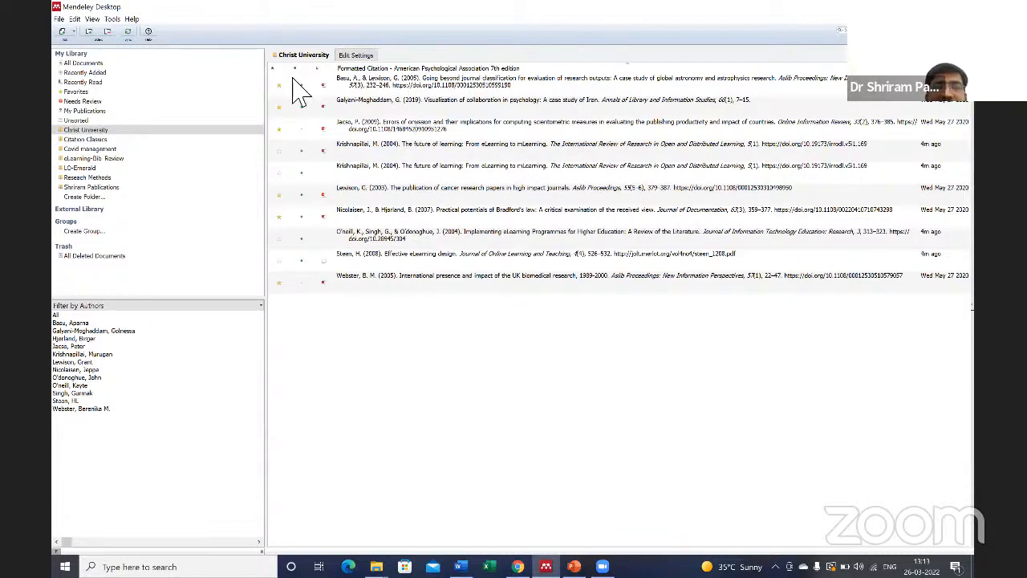
left_click(113, 20)
mouse_move(92, 19)
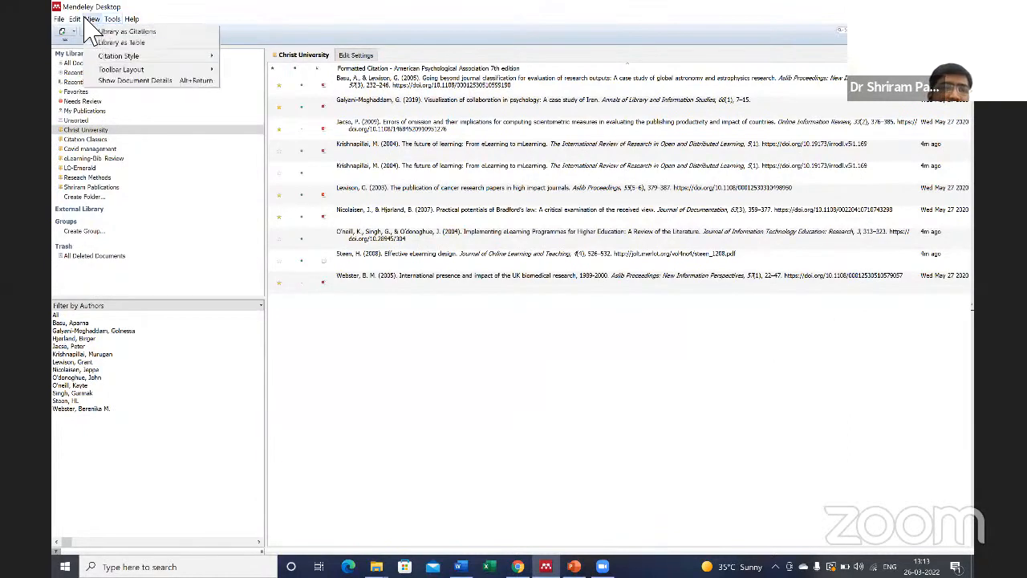
left_click(105, 43)
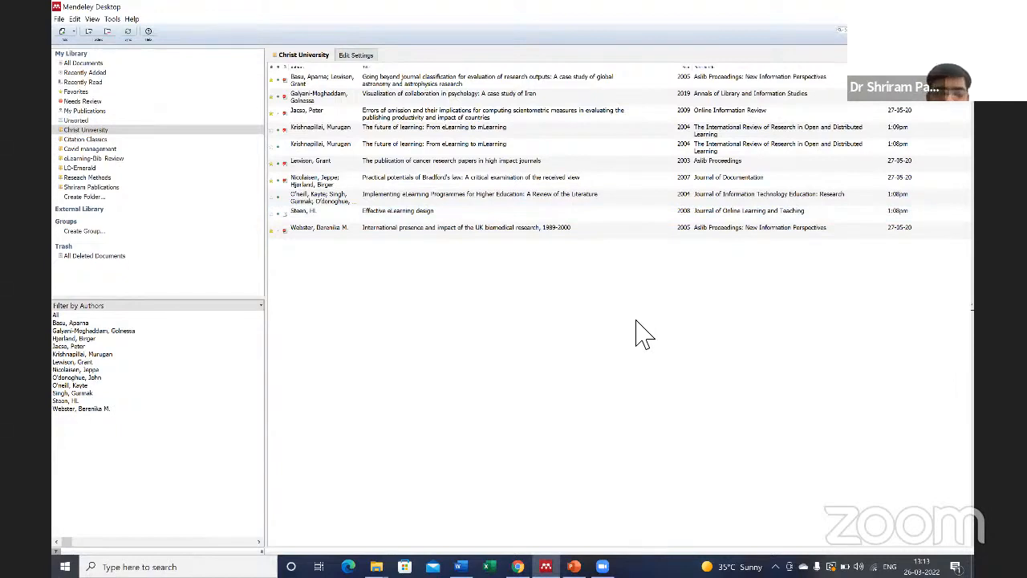
Copy all documents in the Christ University folder as formatted citations and paste them into the blank Word document
key("ctrl+a")
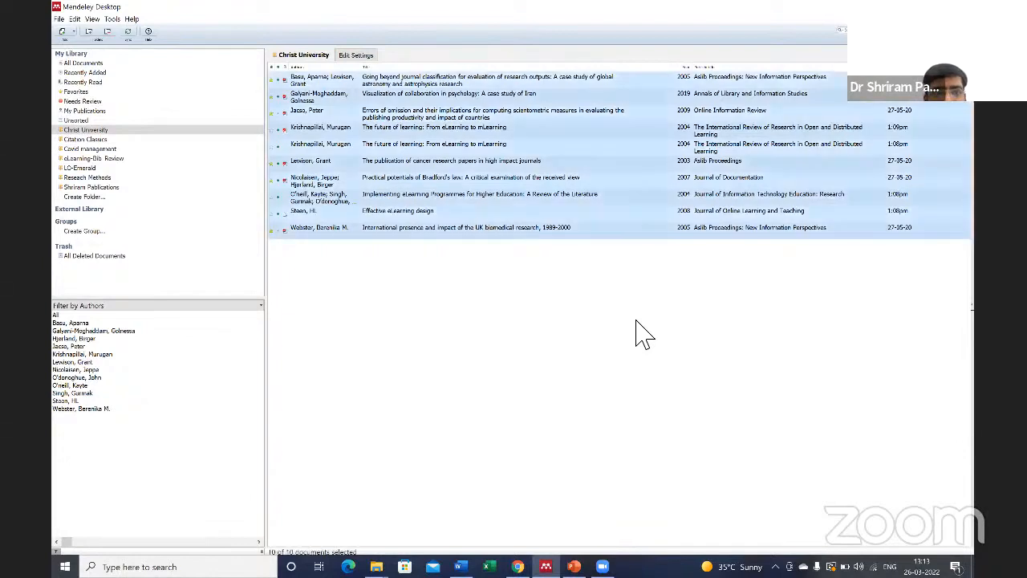
right_click(495, 111)
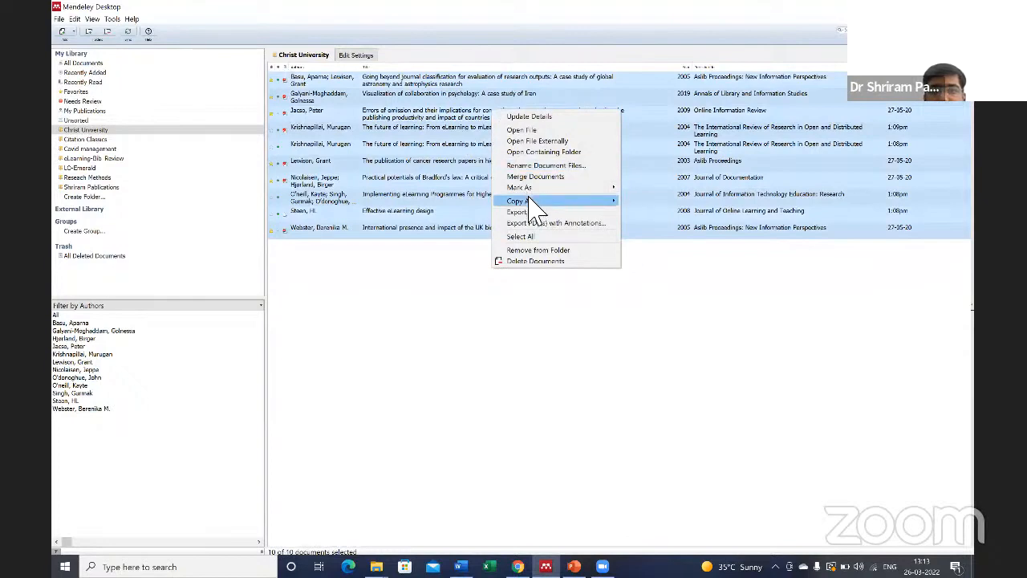
mouse_move(534, 210)
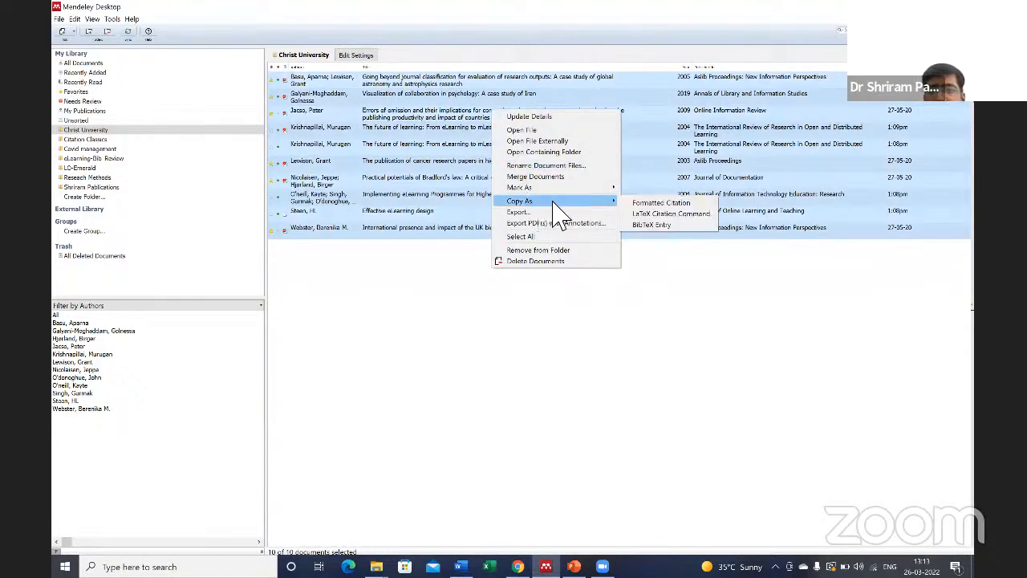
left_click(662, 205)
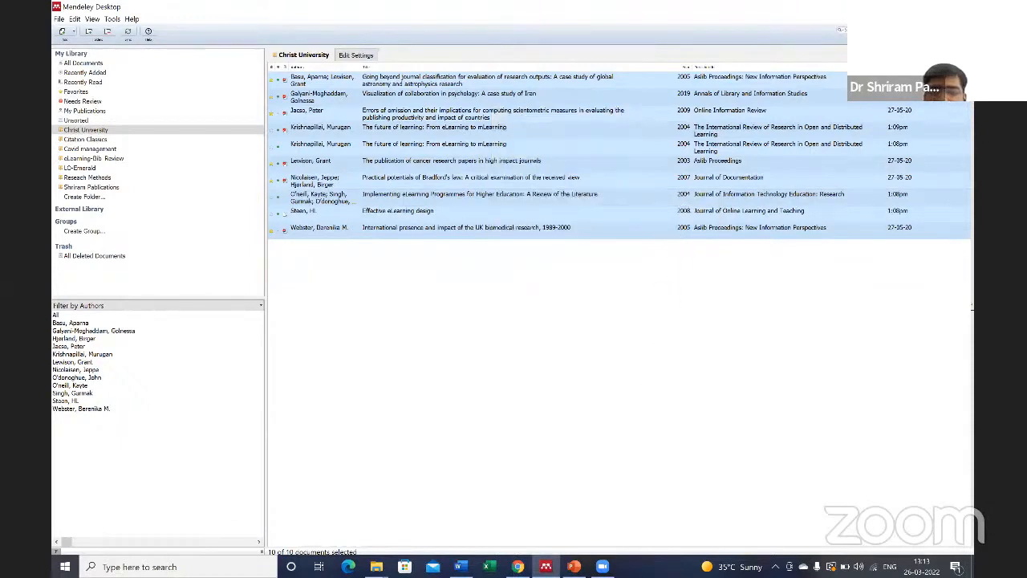
key("alt+Tab")
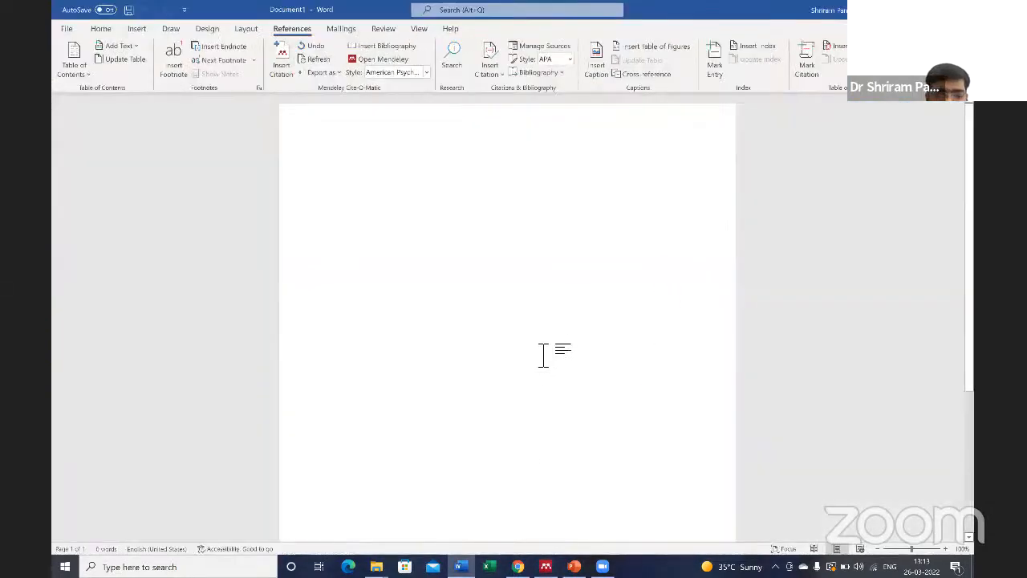
key("ctrl+v")
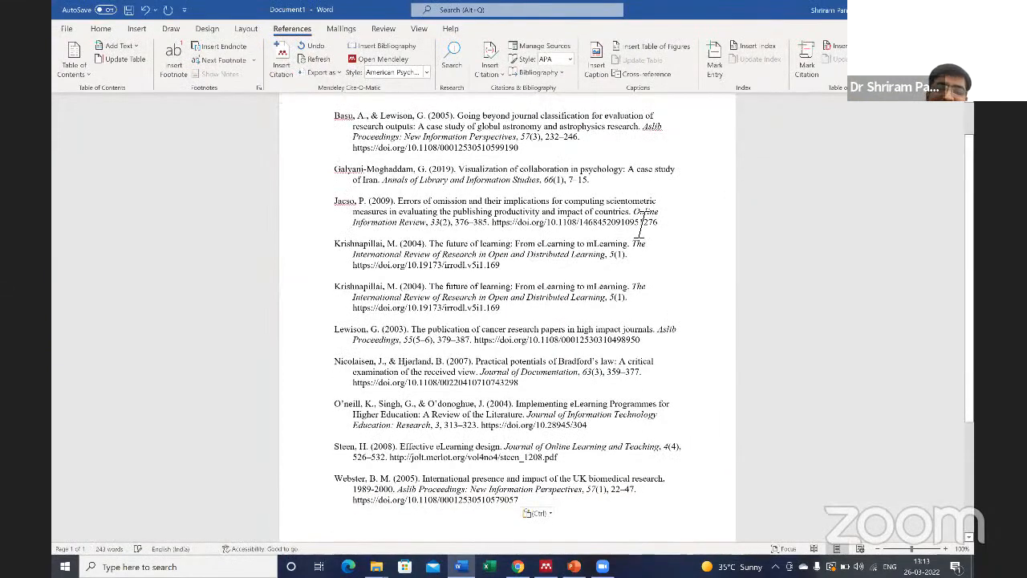
Review the pasted APA reference list in Word from the first entry to the last
scroll(635, 353, "down", 3)
scroll(631, 344, "up", 3)
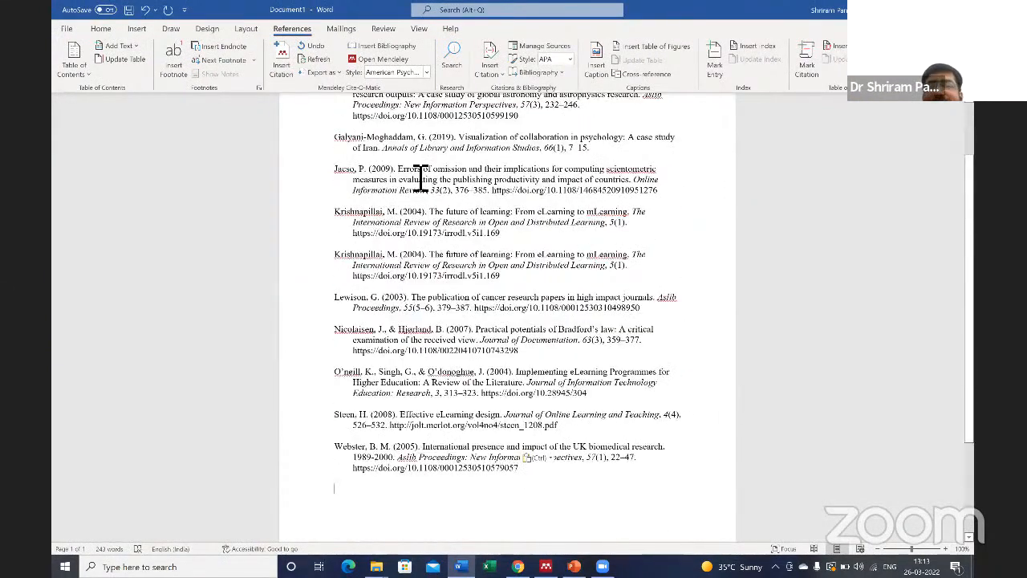
scroll(591, 351, "down", 1)
scroll(339, 195, "up", 1)
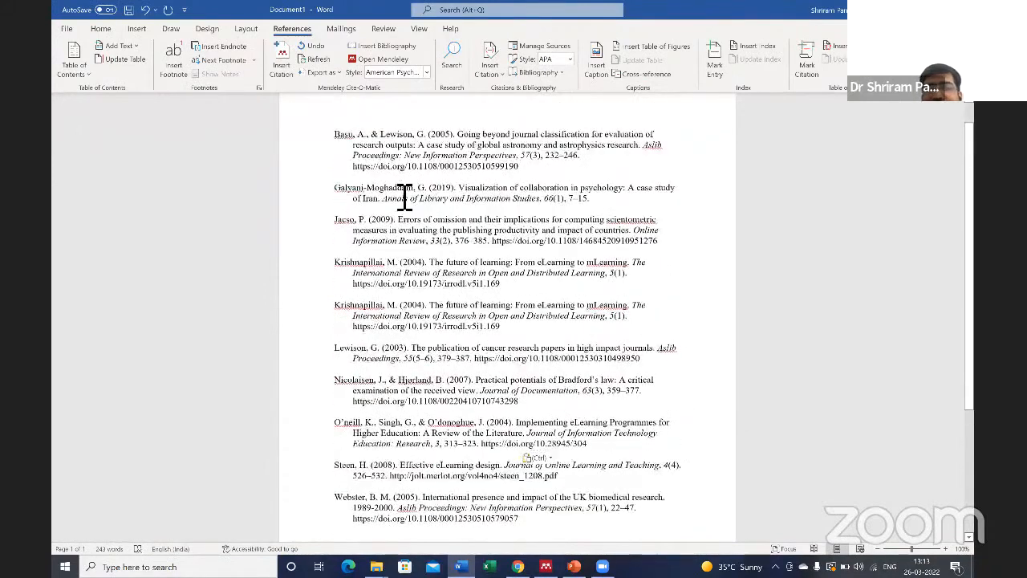
scroll(429, 169, "down", 1)
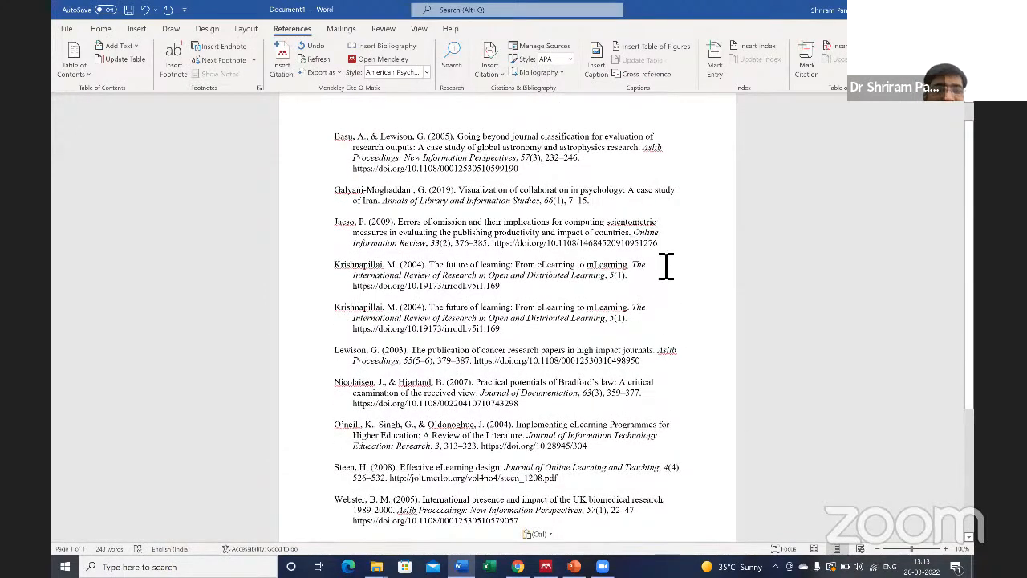
scroll(642, 332, "down", 4)
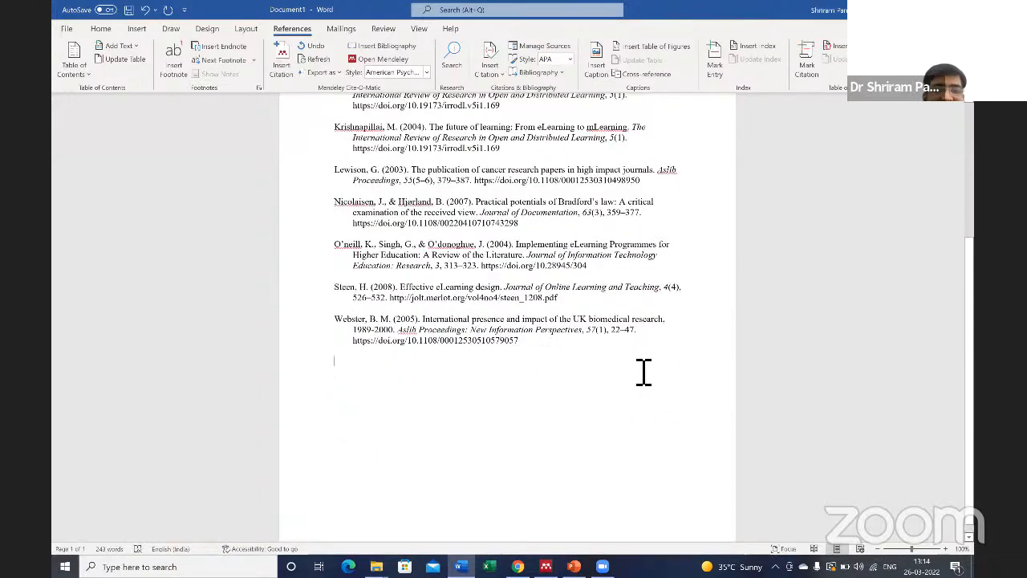
scroll(644, 371, "up", 5)
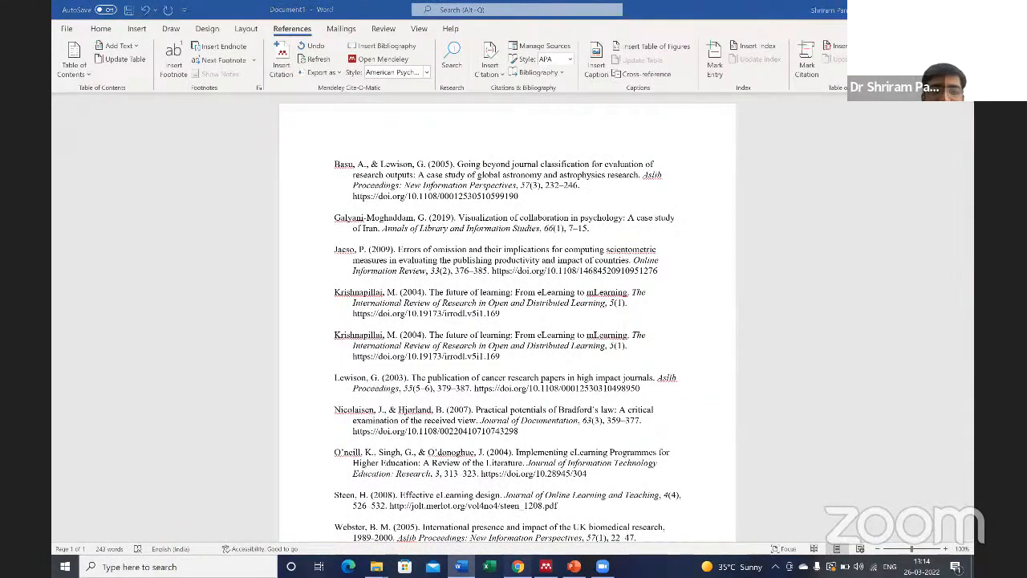
Switch to Mendeley Desktop and set the citation style to Chicago Manual of Style 17th edition (author-date)
key("alt+Tab")
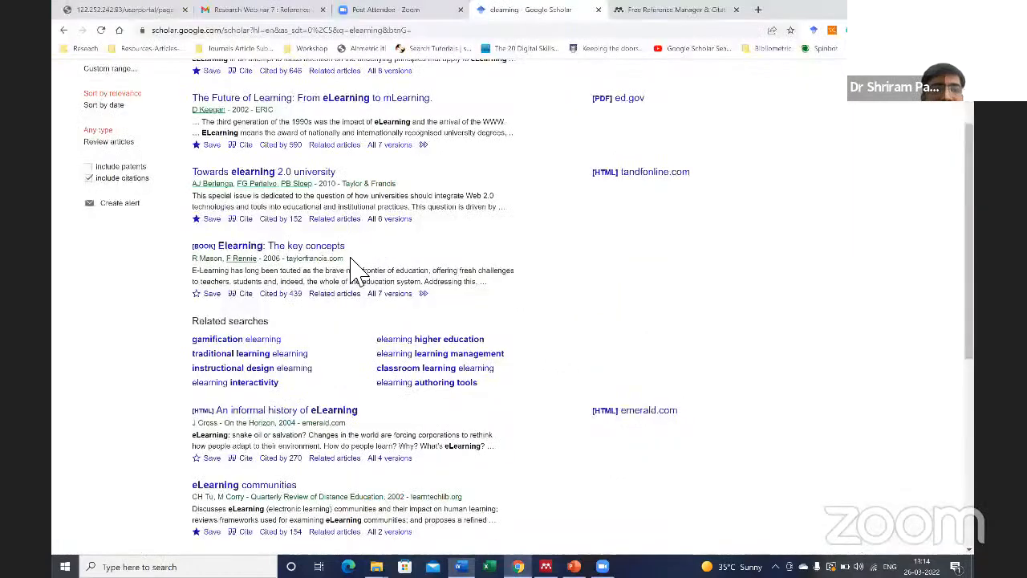
key("alt+Tab")
key("alt+Tab")
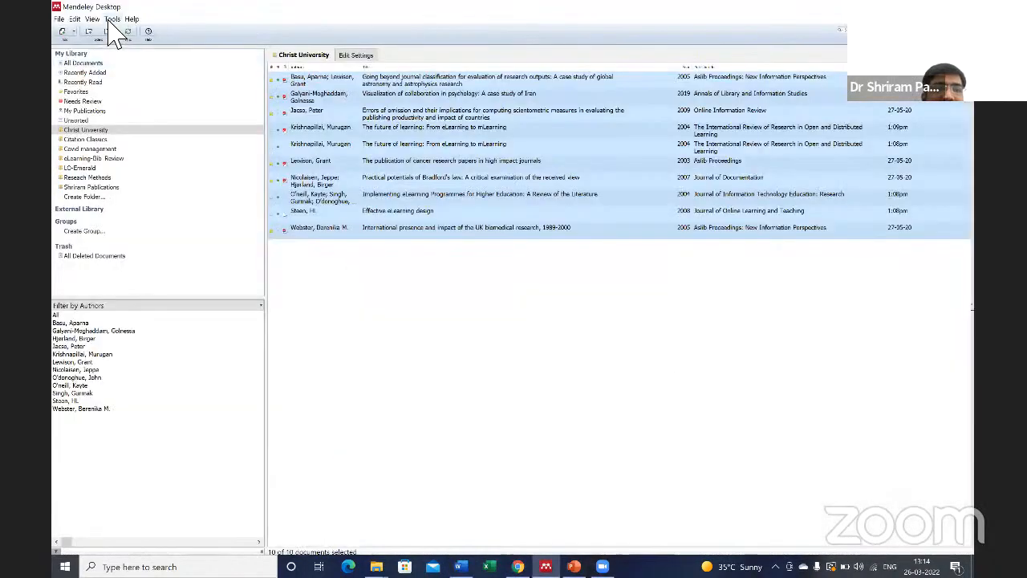
left_click(95, 19)
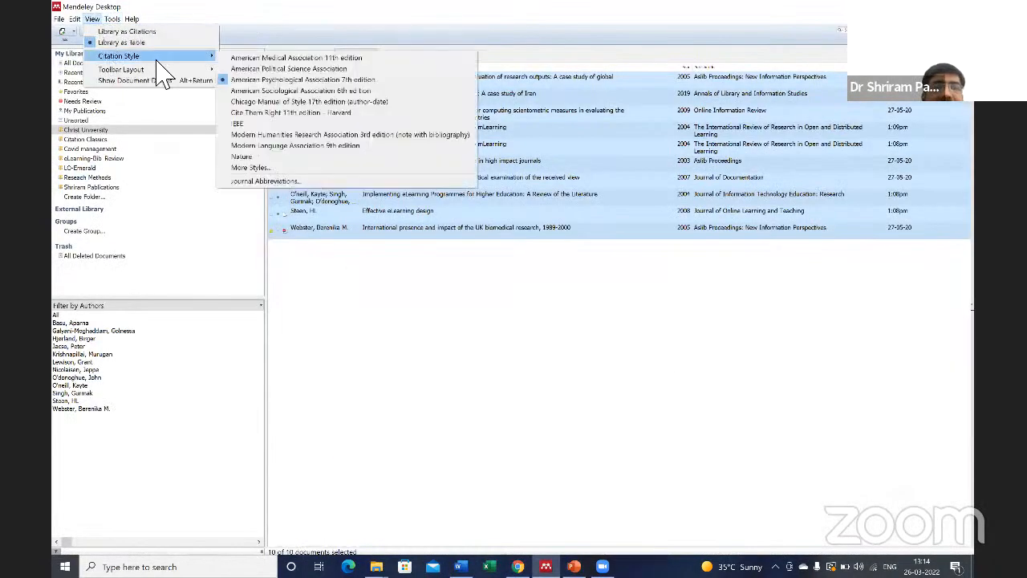
mouse_move(128, 55)
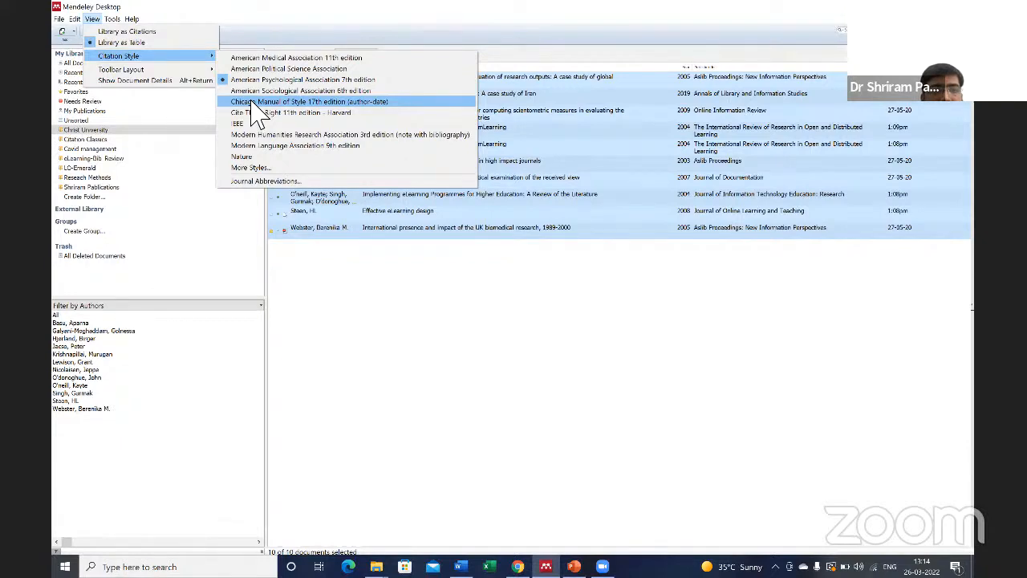
left_click(253, 102)
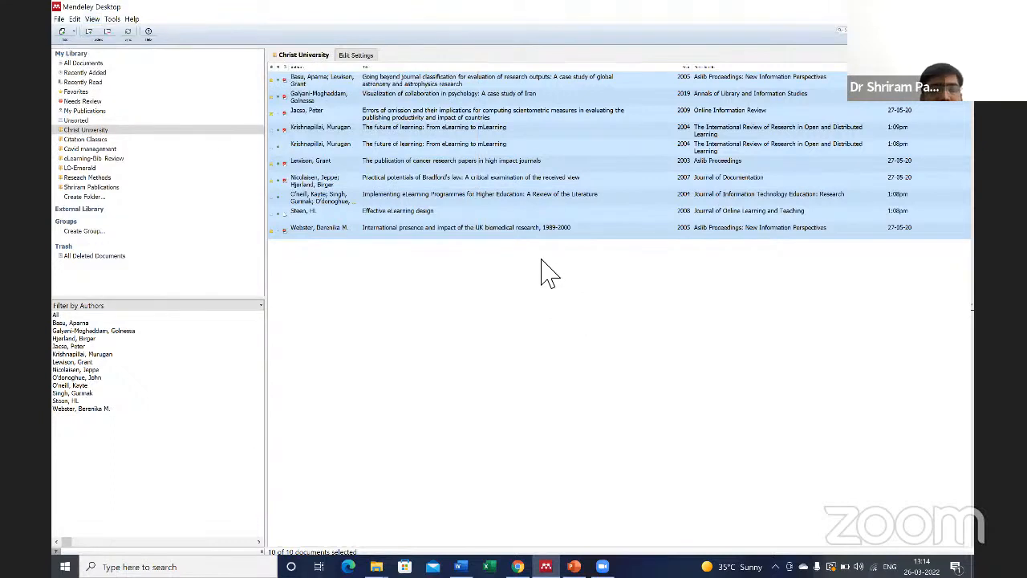
Copy all the selected documents in the Christ University folder as formatted citations
right_click(464, 135)
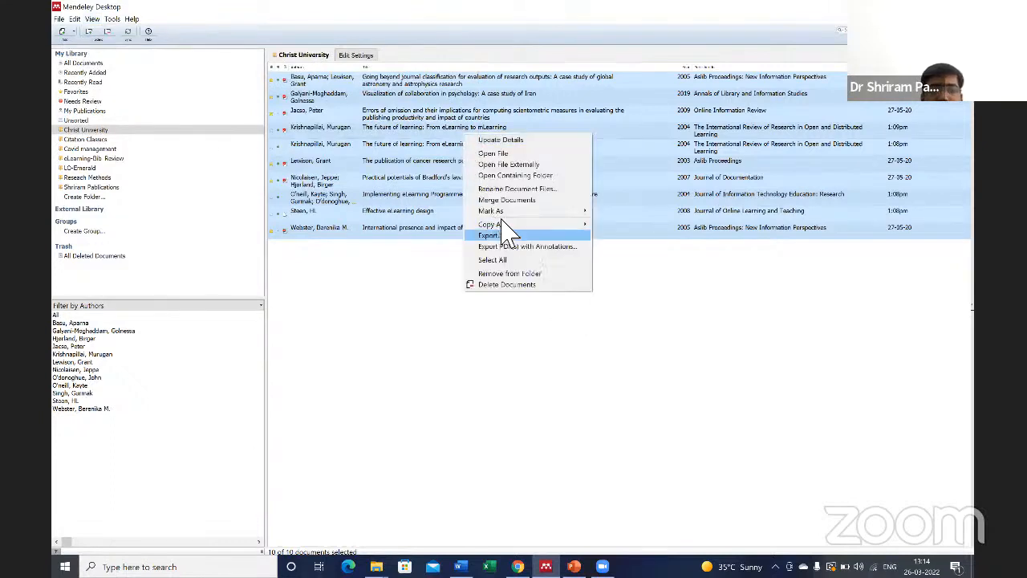
mouse_move(504, 226)
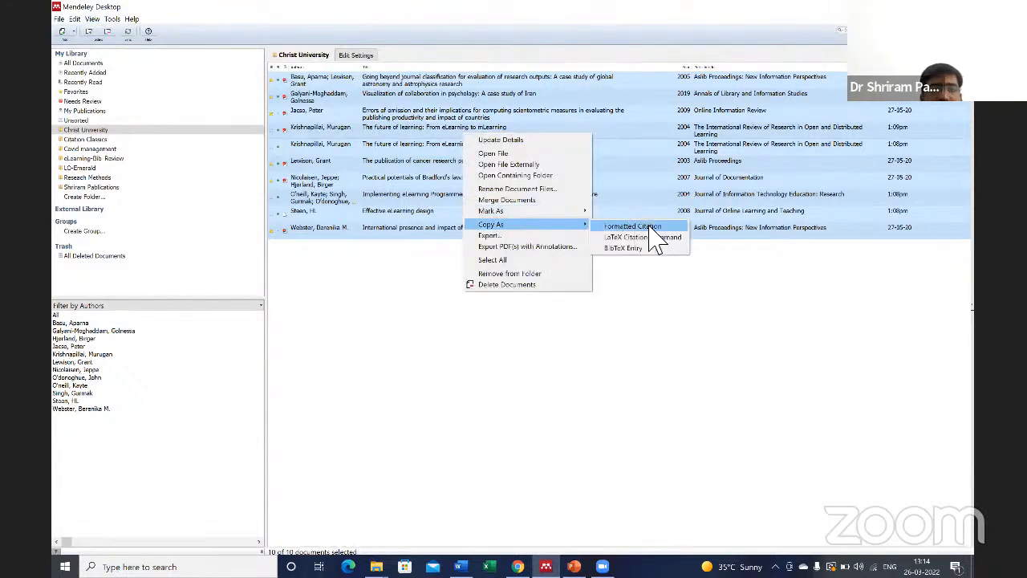
left_click(650, 225)
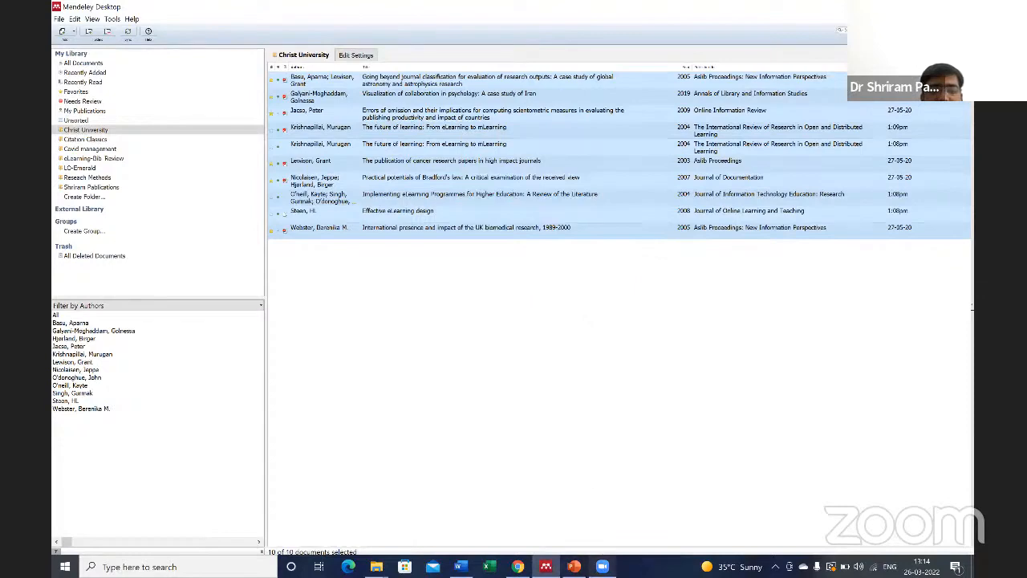
Switch to the Word document, add blank lines below the APA list, and paste the copied Chicago citations on the second page
left_click(460, 567)
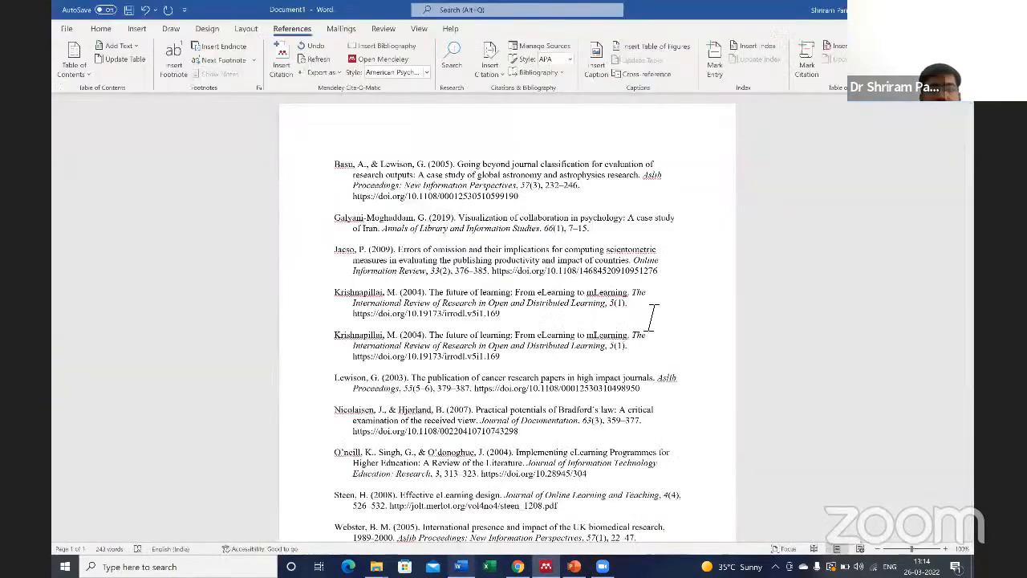
scroll(638, 384, "down", 3)
key("Return")
key("Return")
key("Return")
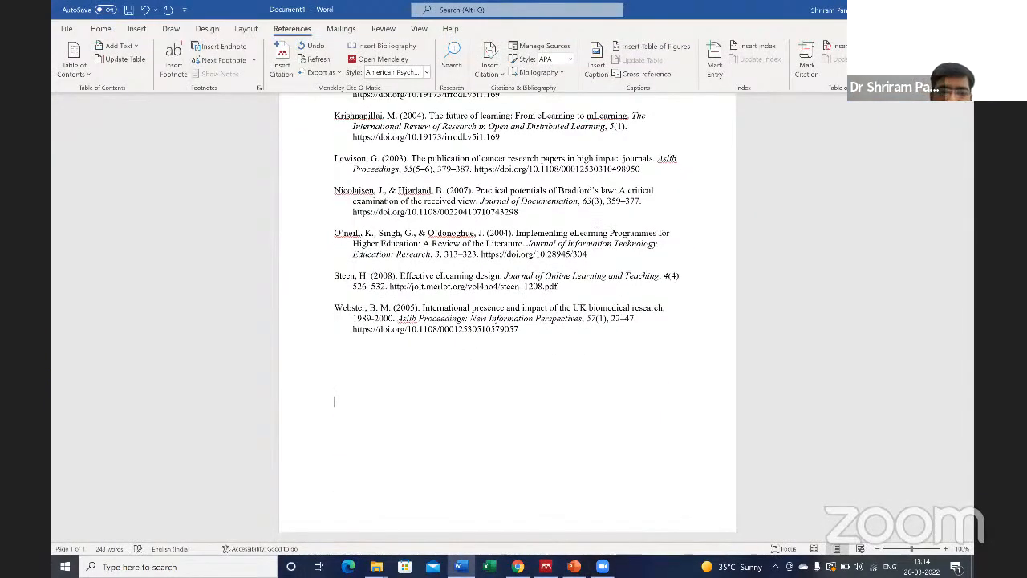
key("Return")
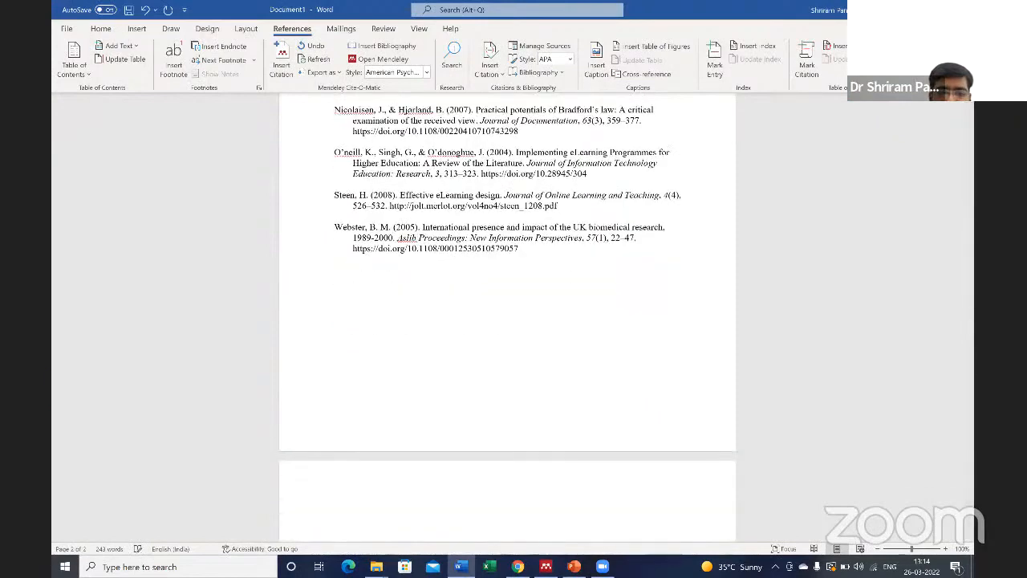
scroll(616, 397, "down", 2)
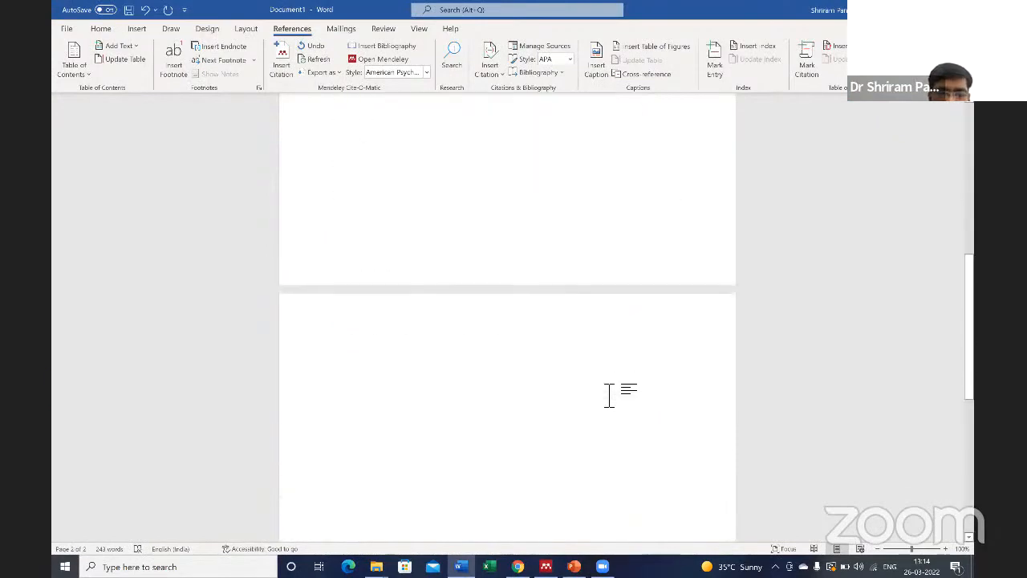
key("ctrl+v")
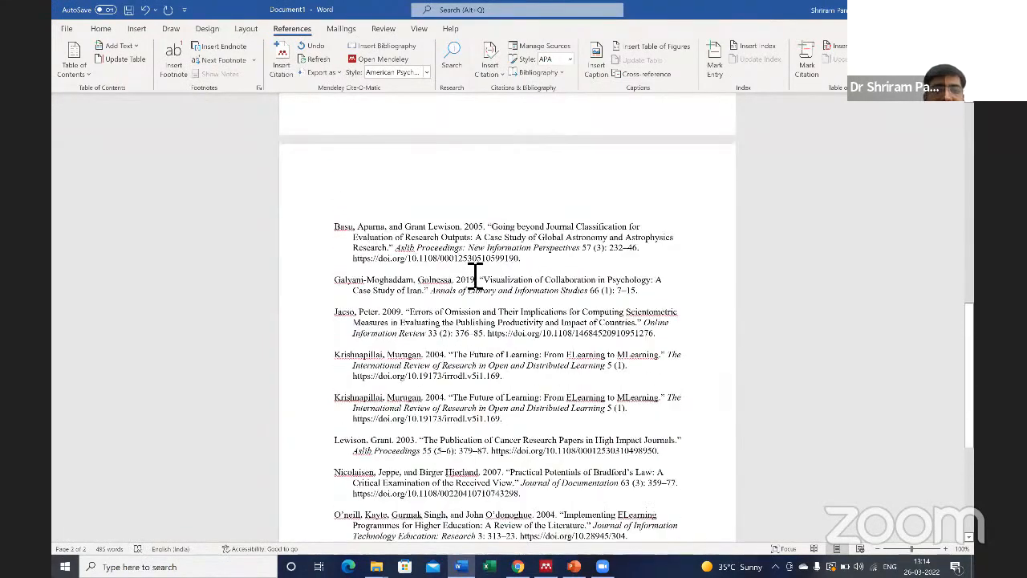
Compare the Chicago reference list with the APA list above it, checking how author names and years are formatted
scroll(481, 297, "up", 4)
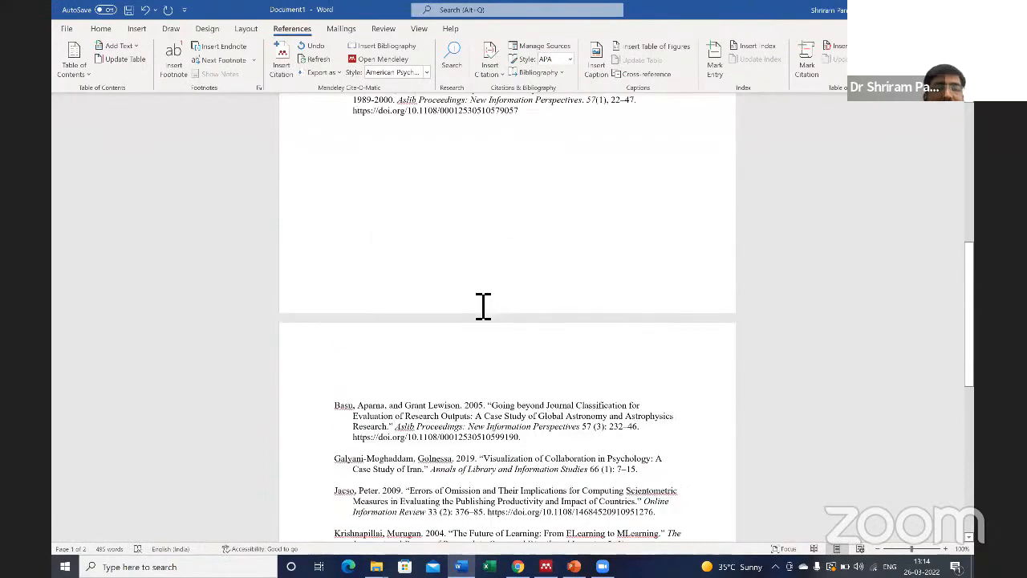
scroll(483, 305, "down", 2)
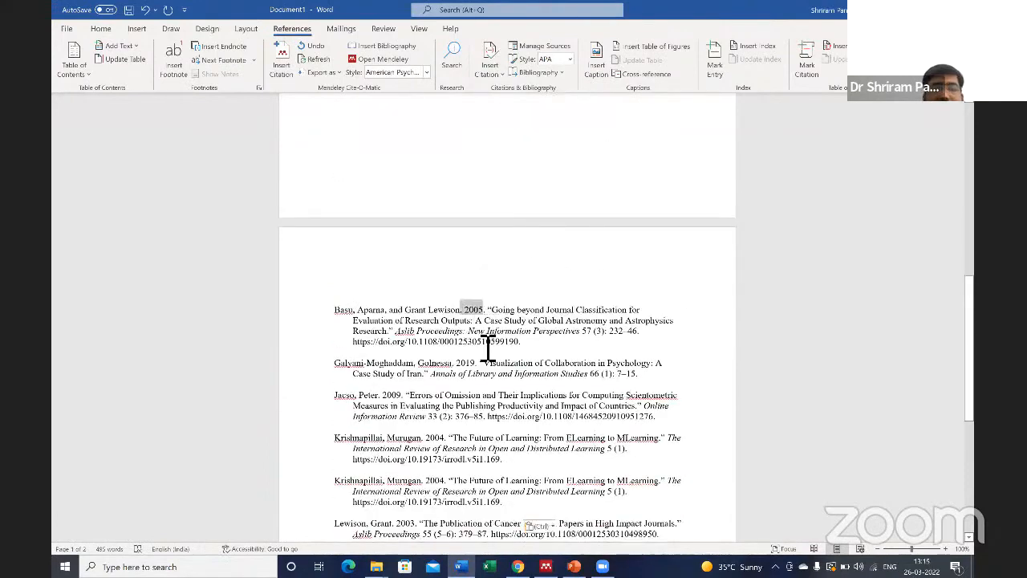
scroll(462, 325, "up", 1)
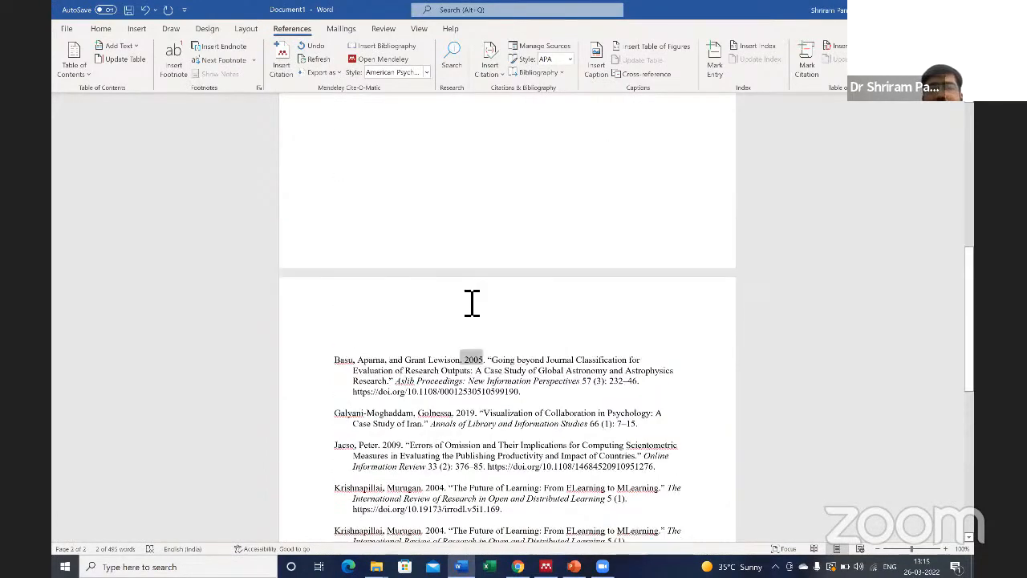
scroll(471, 301, "up", 3)
scroll(449, 209, "up", 8)
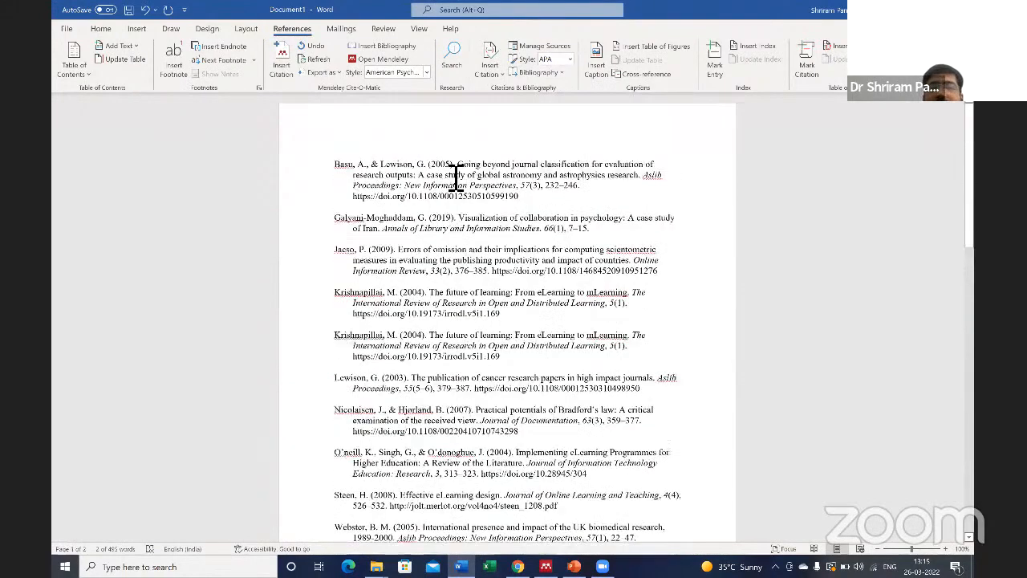
scroll(490, 344, "down", 6)
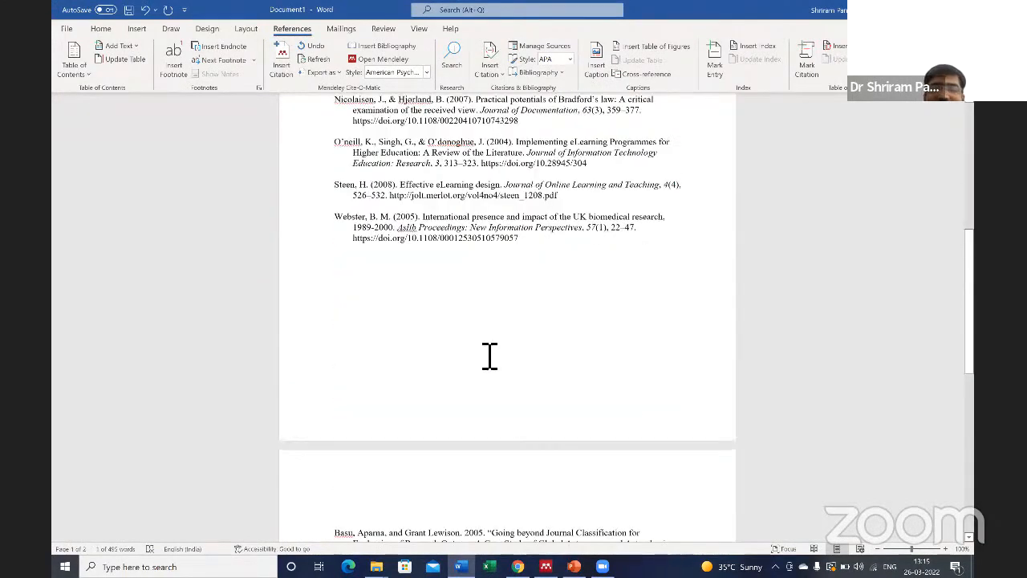
scroll(489, 355, "down", 9)
scroll(489, 355, "up", 1)
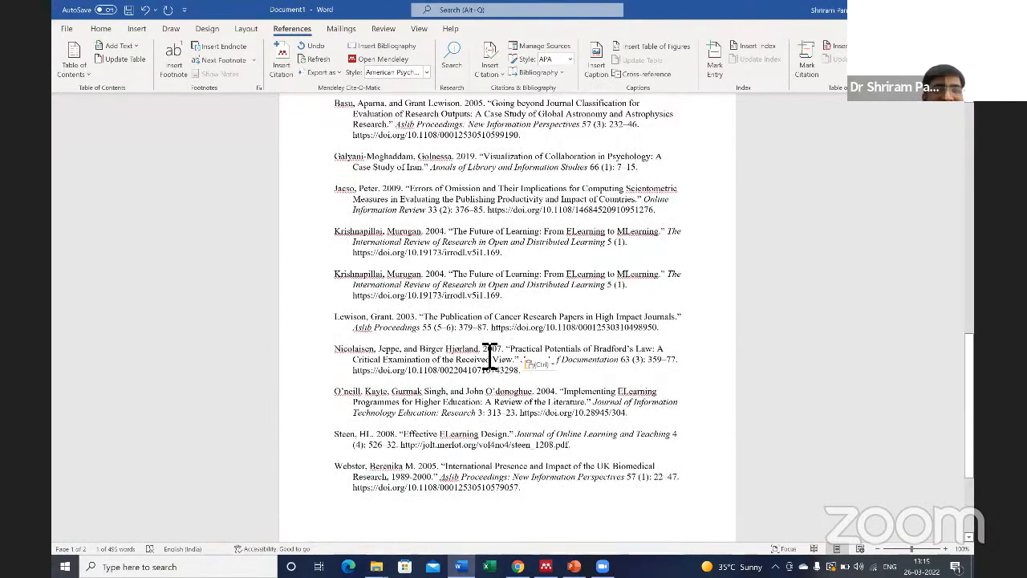
scroll(490, 355, "up", 5)
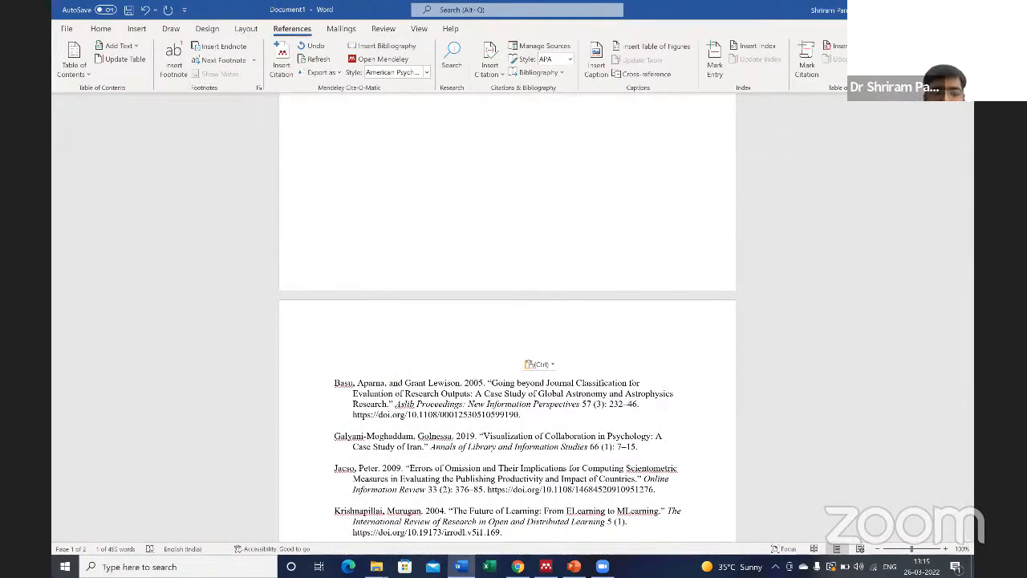
Switch to Mendeley Desktop, open the PDF of "Going beyond journal classification", and look through the highlighted passages on its first two pages
key("alt+Tab")
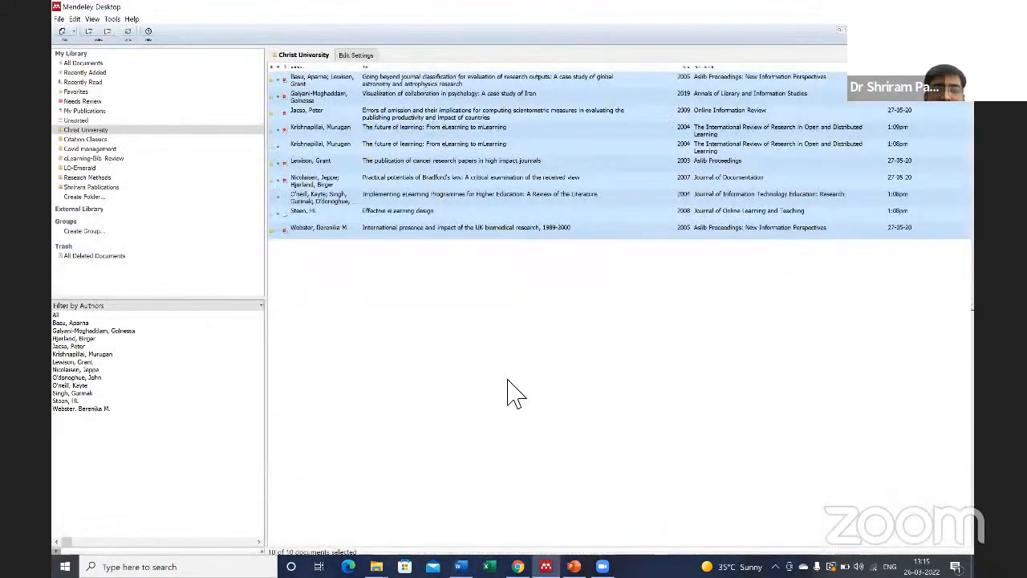
left_click(514, 393)
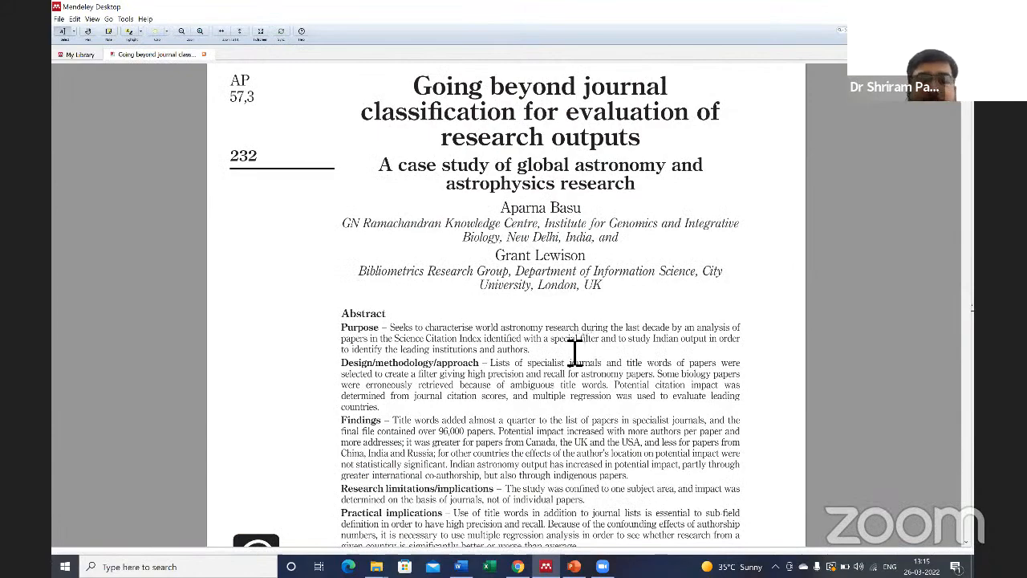
scroll(574, 353, "down", 3)
scroll(357, 265, "down", 8)
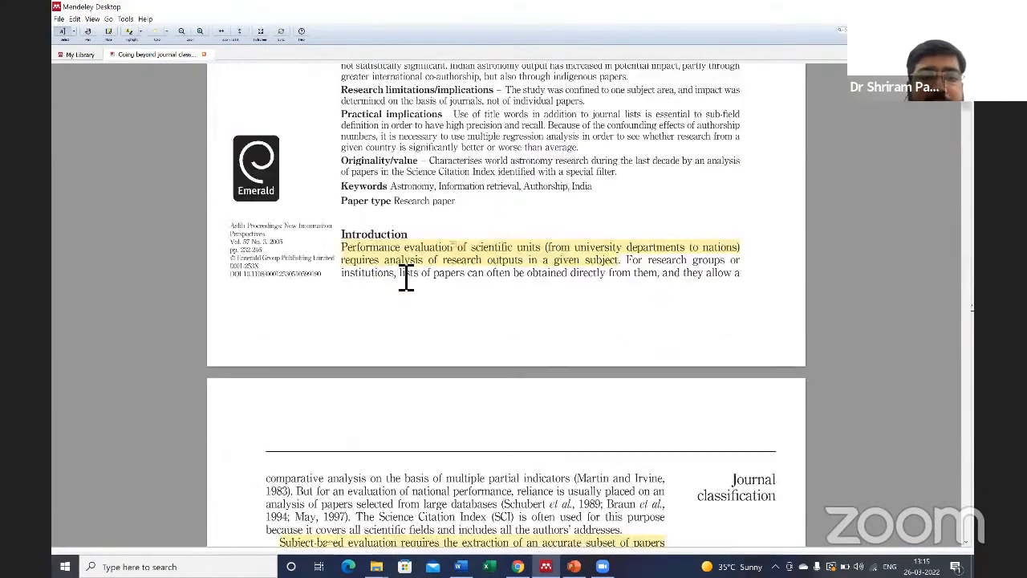
scroll(369, 287, "down", 2)
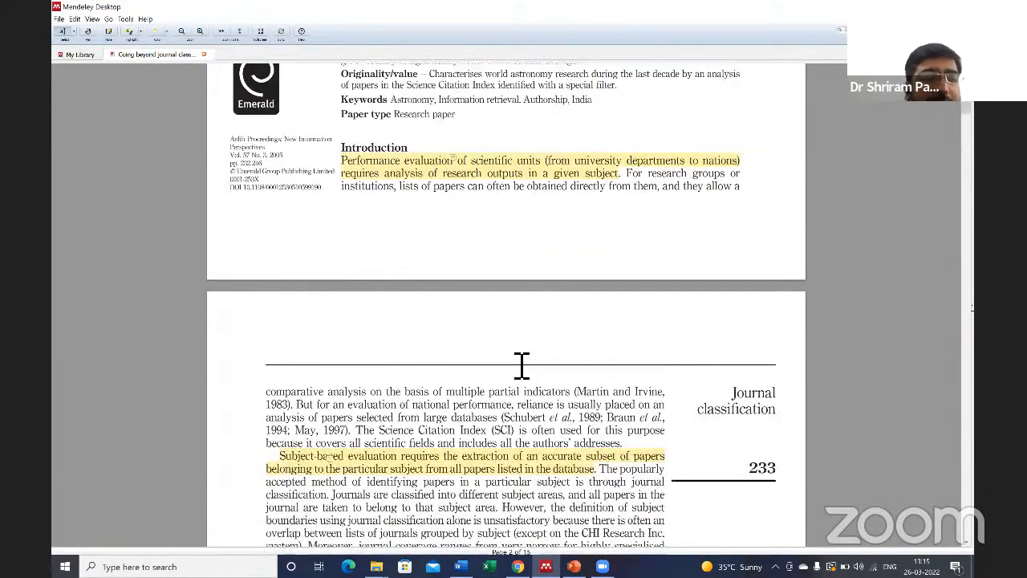
scroll(409, 289, "down", 4)
scroll(337, 301, "down", 3)
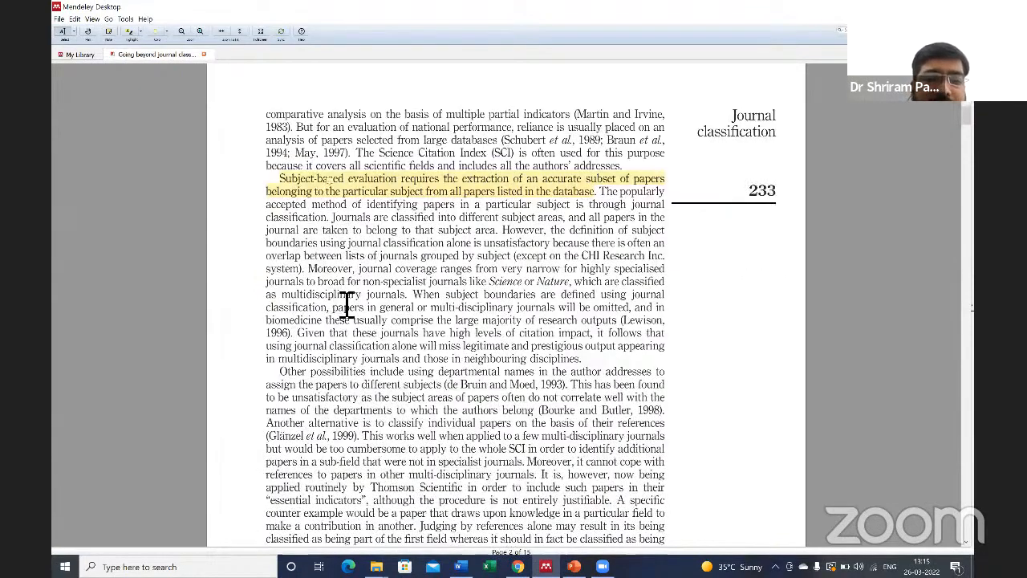
scroll(430, 314, "down", 2)
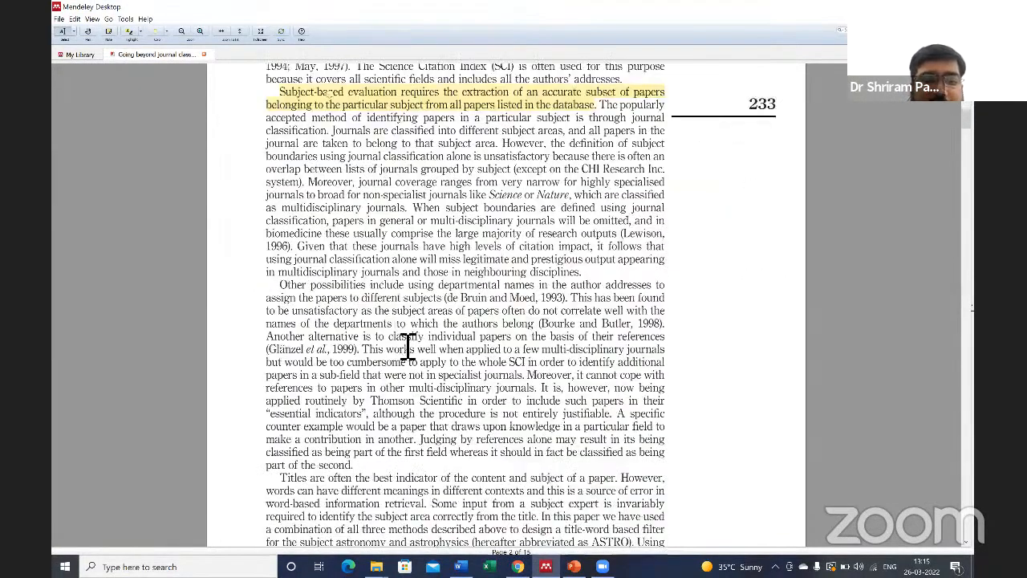
scroll(434, 353, "down", 2)
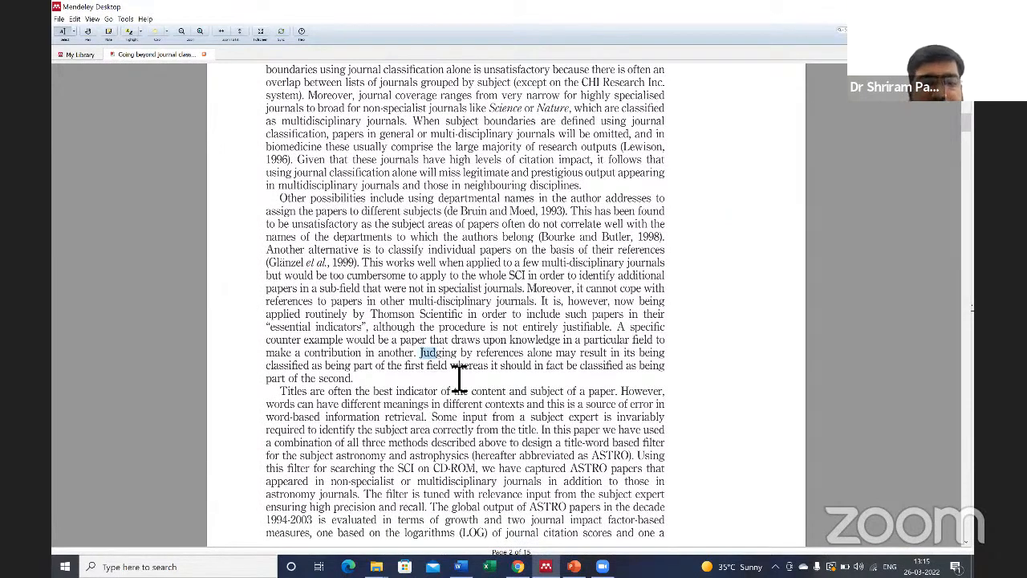
Highlight the sentence beginning "Judging by references alone" on page 2 of the PDF and open the highlight's annotation options
left_click_drag(421, 353, 362, 391)
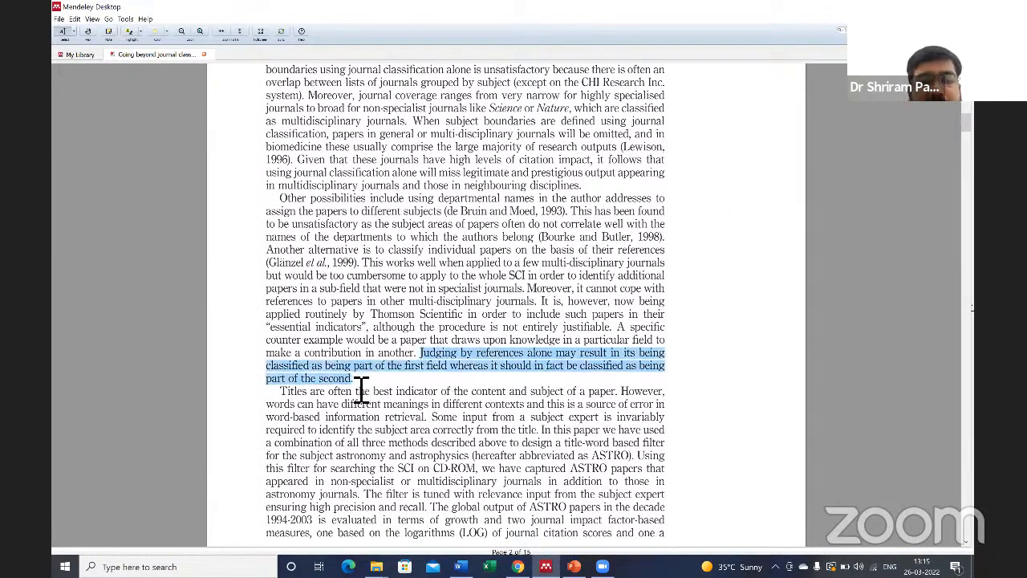
scroll(597, 393, "down", 1)
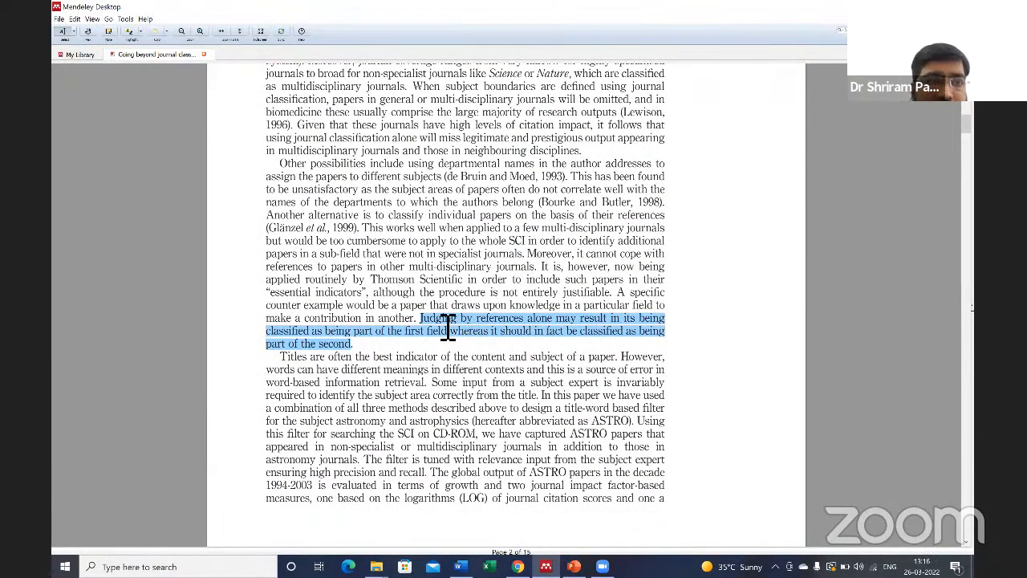
scroll(468, 348, "up", 1)
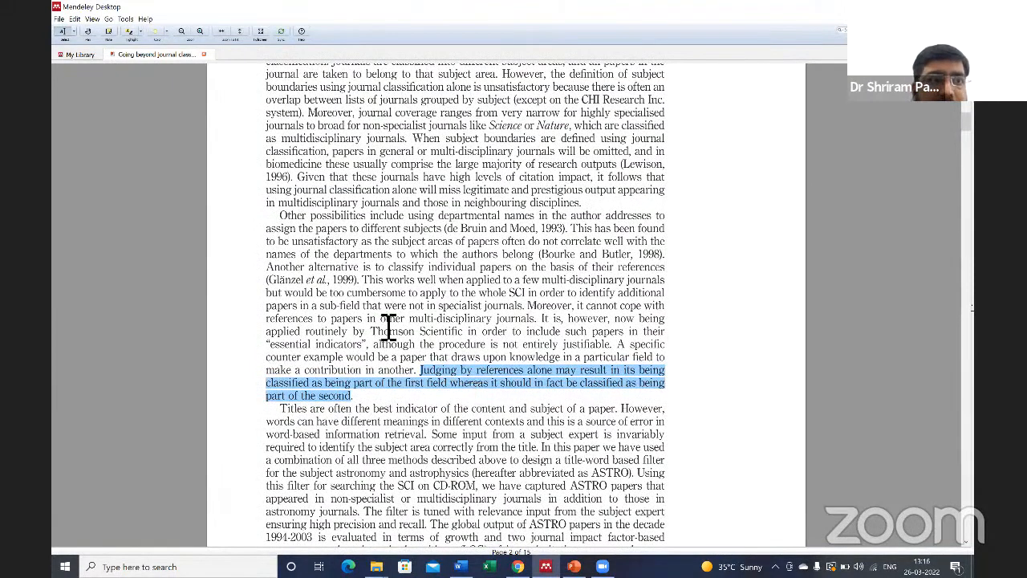
right_click(452, 378)
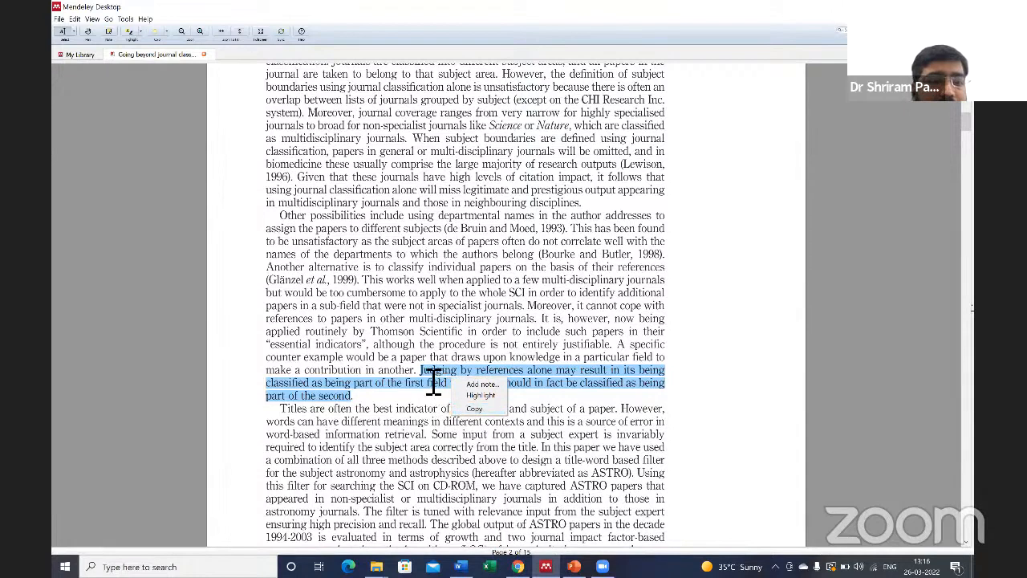
left_click(441, 402)
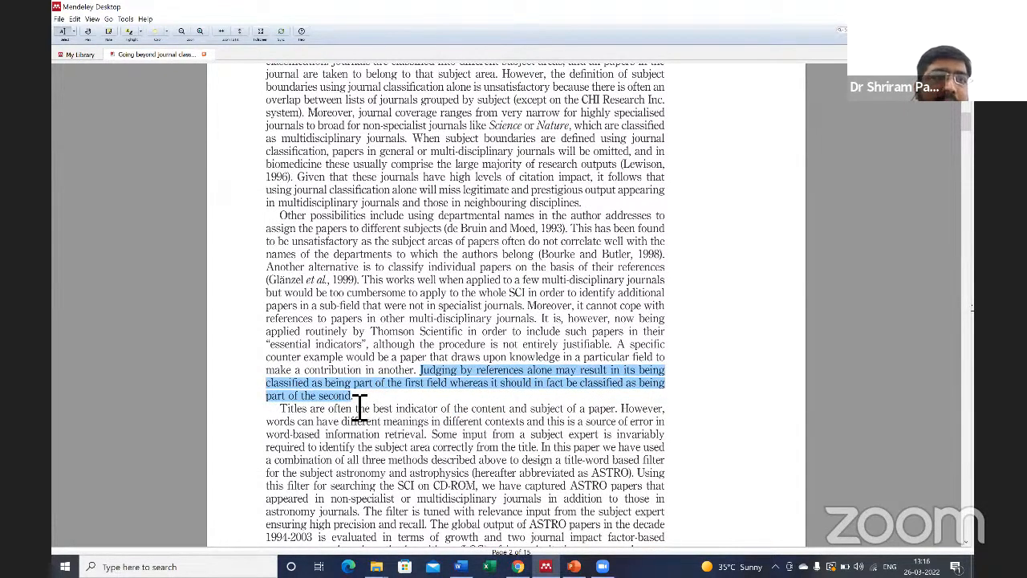
left_click(127, 32)
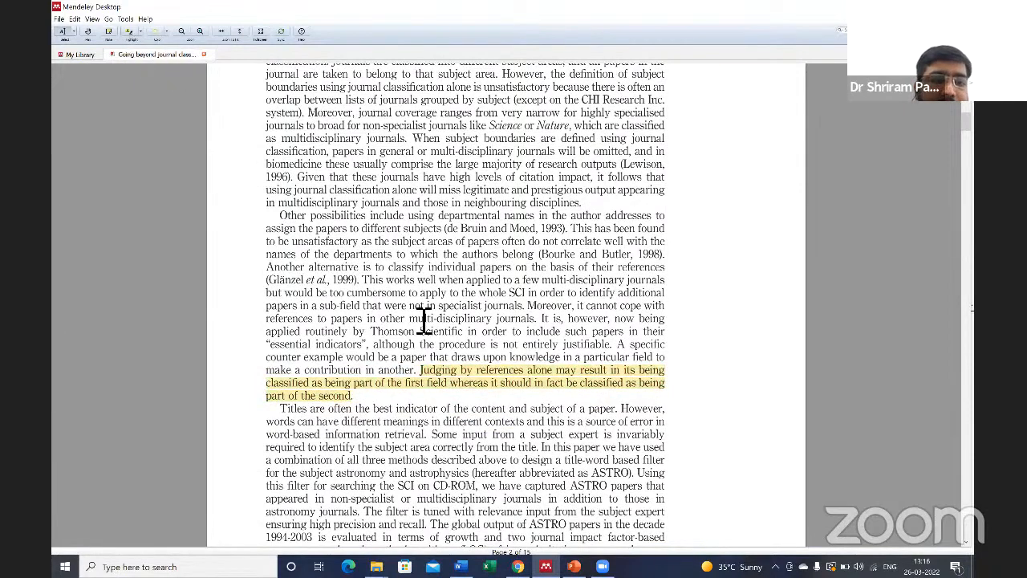
left_click(425, 380)
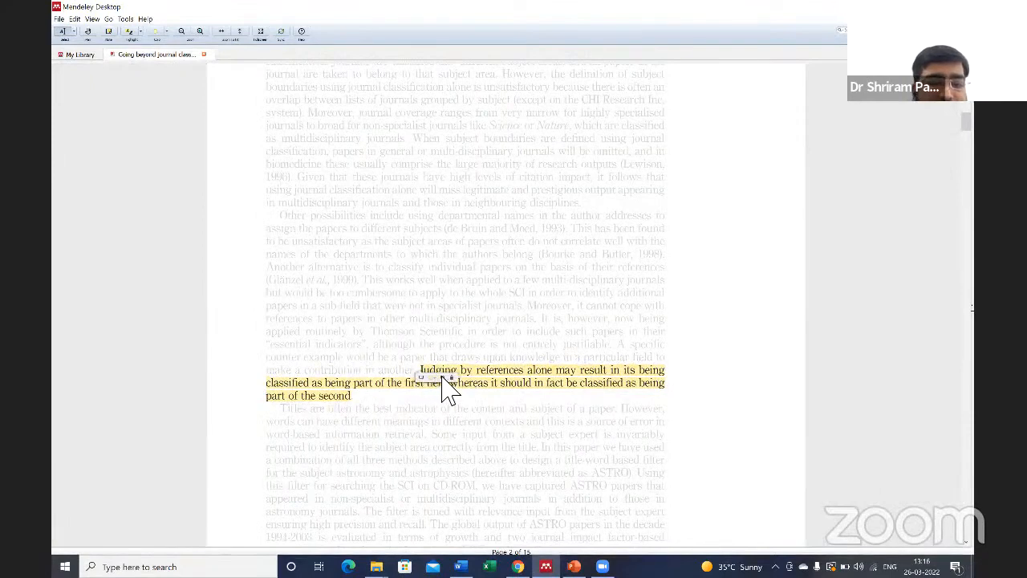
left_click(442, 377)
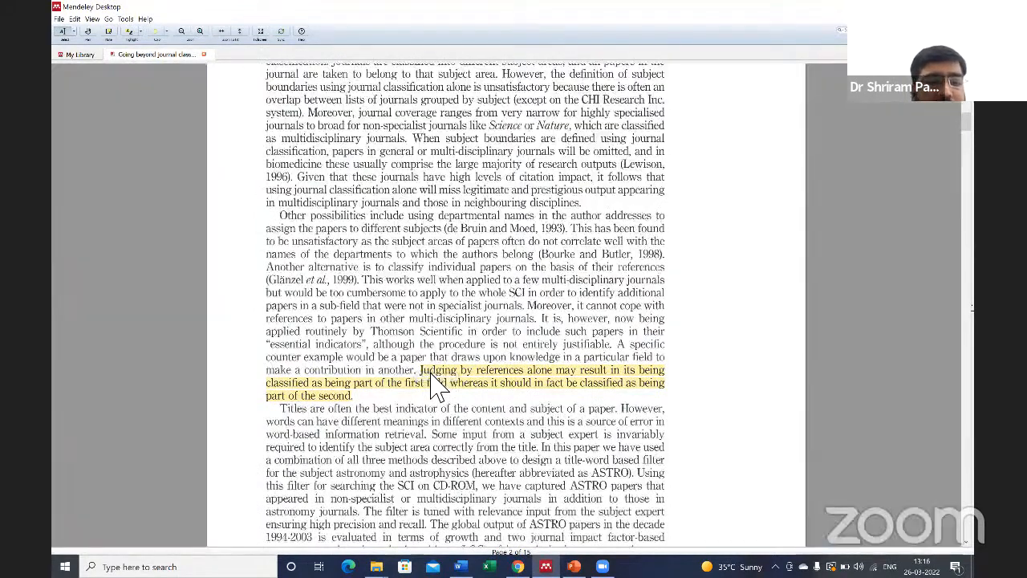
Attach a note to the "Judging by references alone" highlight and paste the copied sentence into it
left_click(433, 392)
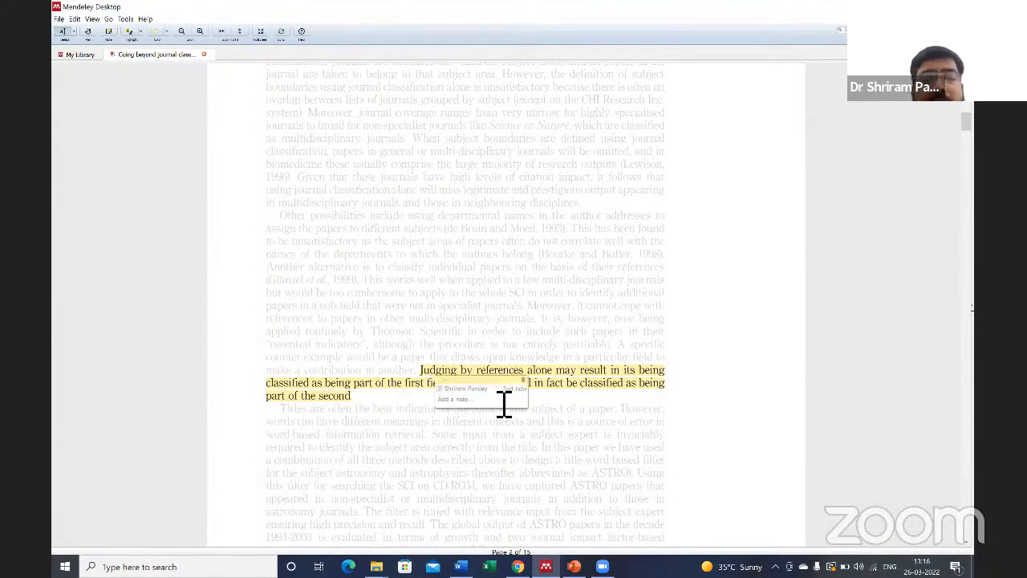
key("ctrl+v")
scroll(512, 429, "down", 1)
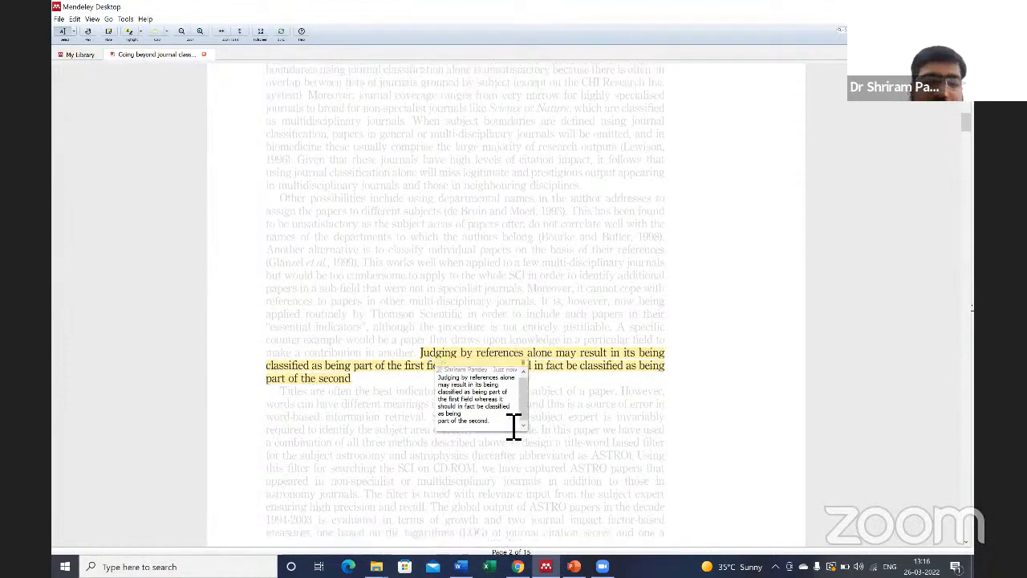
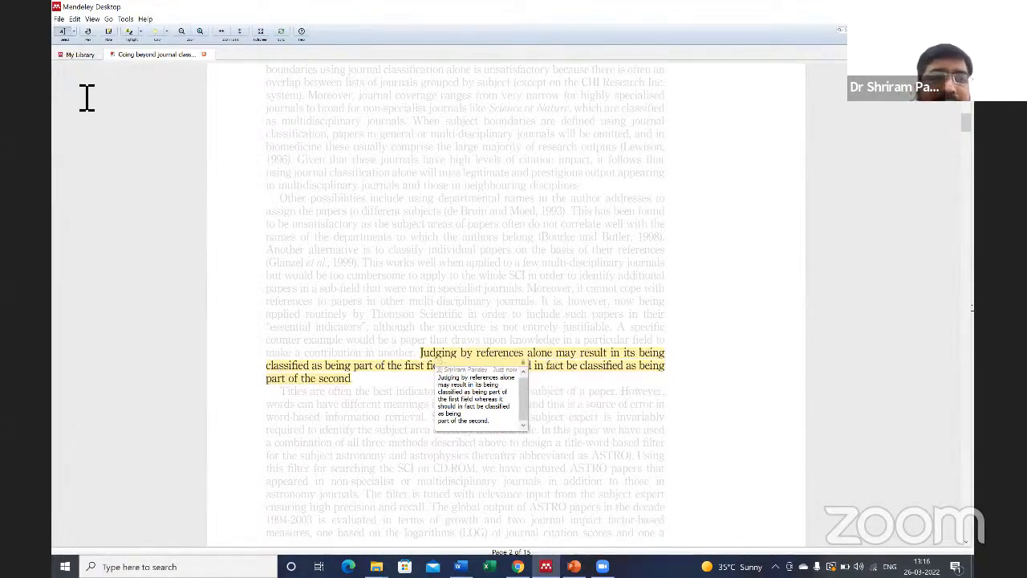
Open the PDF of "Visualization of collaboration in psychology" from the library and highlight the first paragraph of its Introduction
left_click(72, 59)
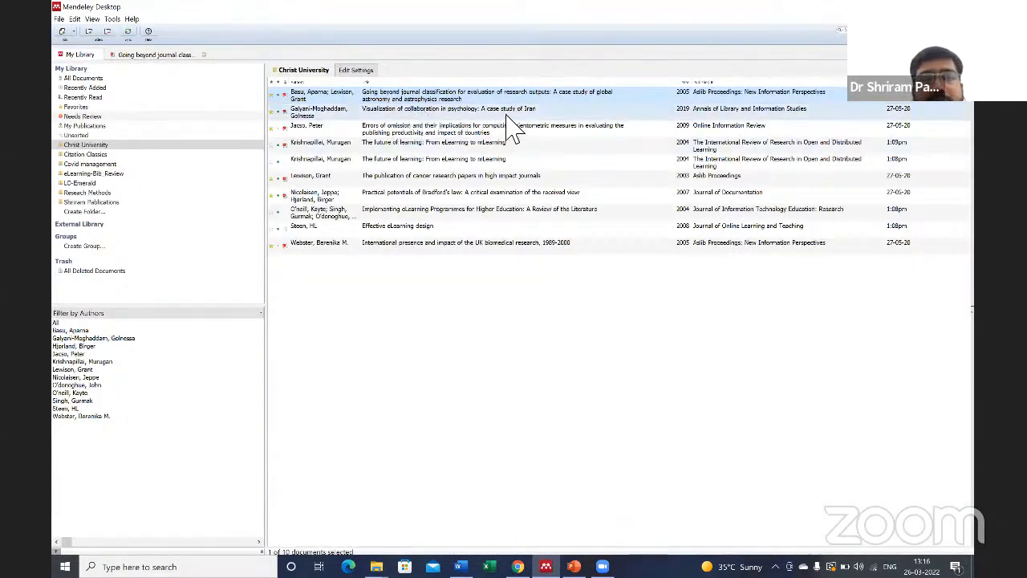
double_click(507, 112)
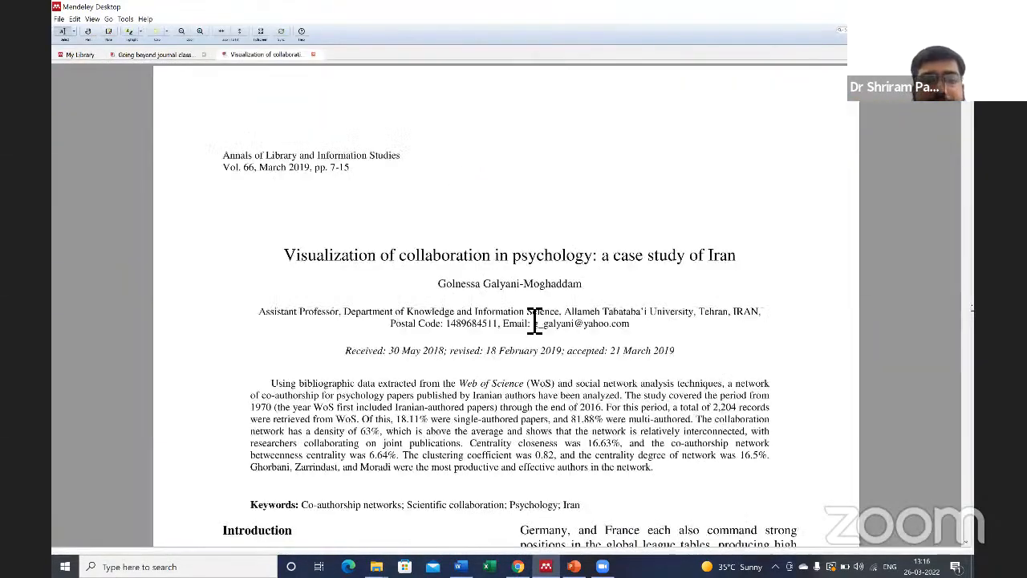
scroll(533, 325, "down", 2)
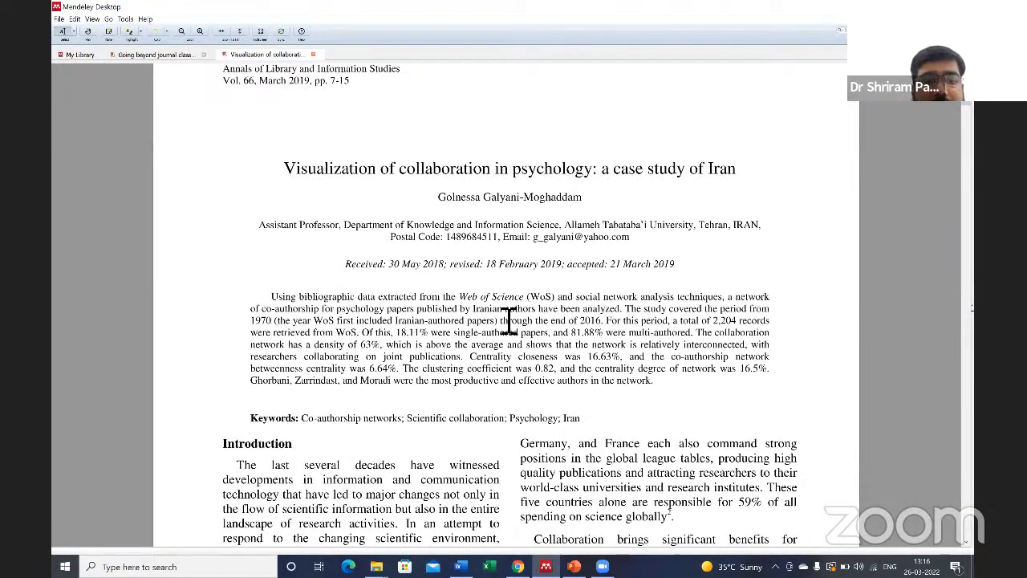
scroll(509, 321, "down", 3)
scroll(253, 177, "down", 4)
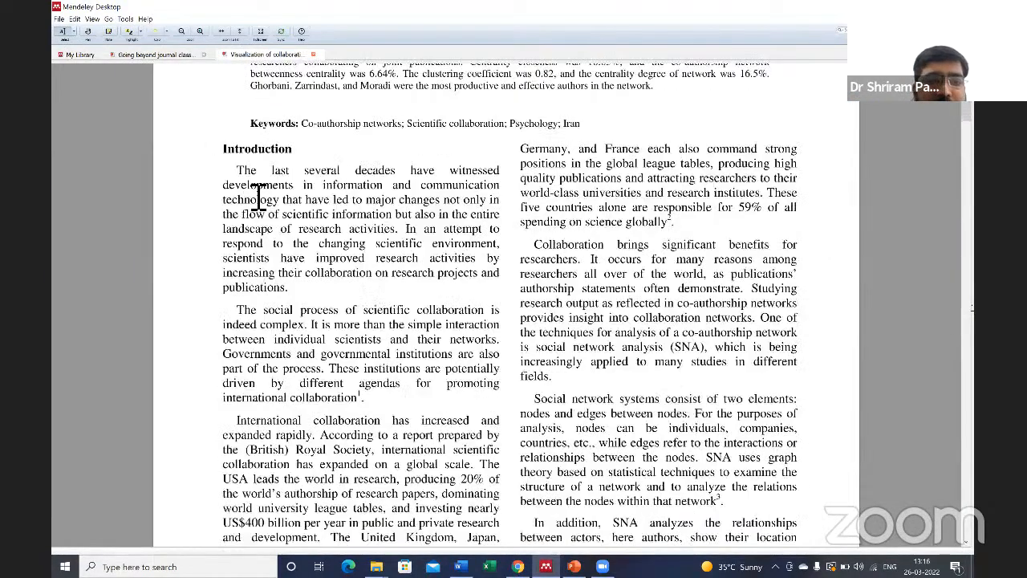
left_click_drag(237, 170, 296, 297)
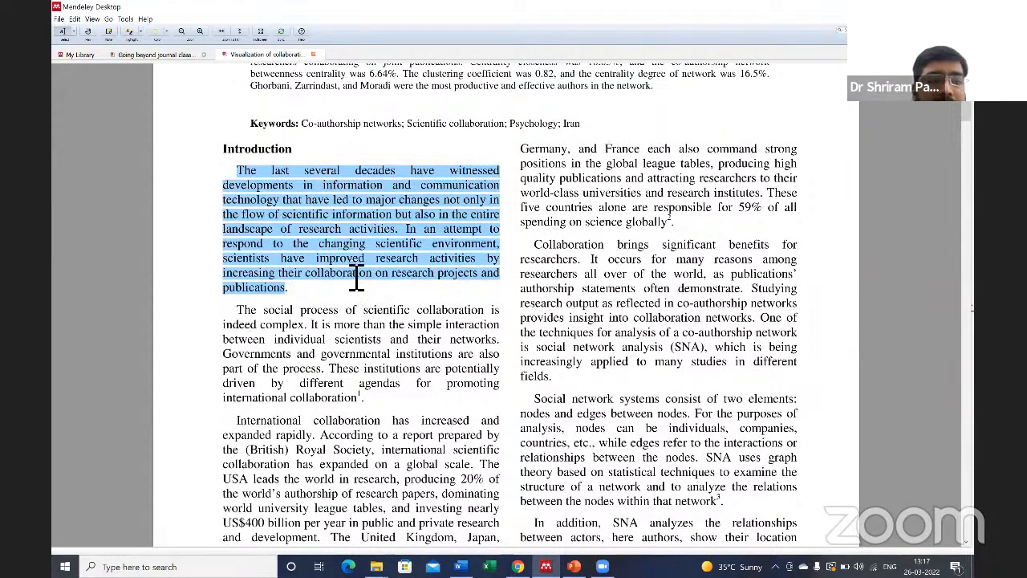
left_click(293, 219)
left_click_drag(258, 193, 288, 295)
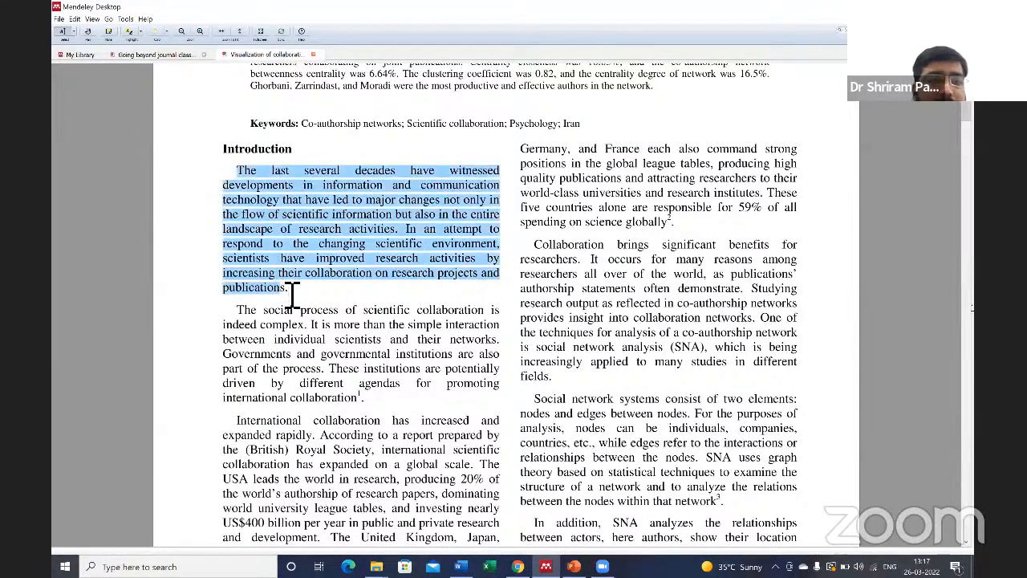
left_click(130, 32)
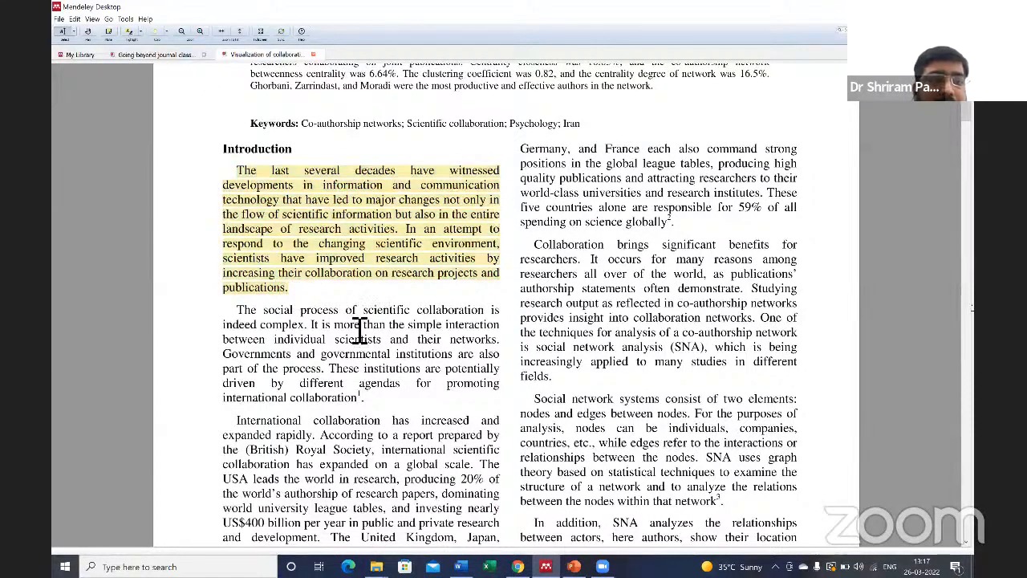
Add a note to the Introduction highlight containing the full text of the paragraph starting "The last several decades have witnessed"
left_click(286, 213)
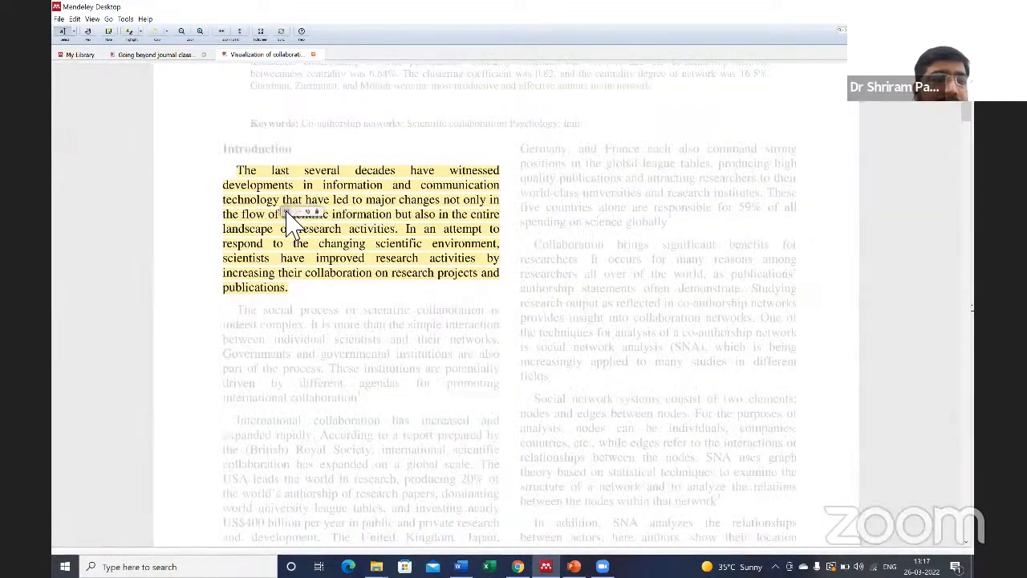
left_click(286, 212)
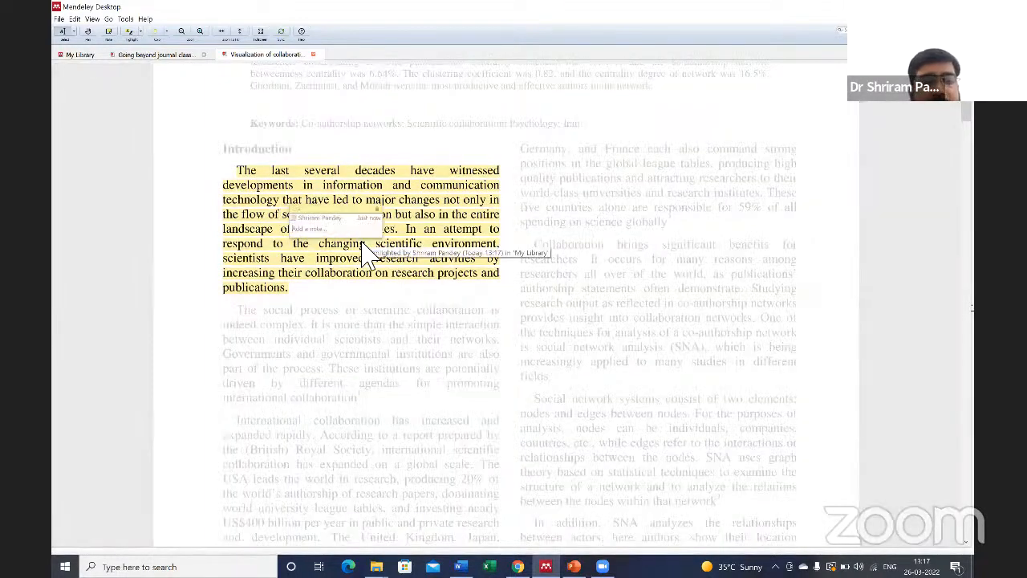
type("The last several decades have witnessed developments in information and communication technology that have led to major changes not only in the flow of scientific information but also in the entire landscape of scientific activities. In an attempt to respond to the changing scientific environment, scientists have improved research activities by increasing their collaboration on research projects and publications.")
scroll(356, 244, "down", 1)
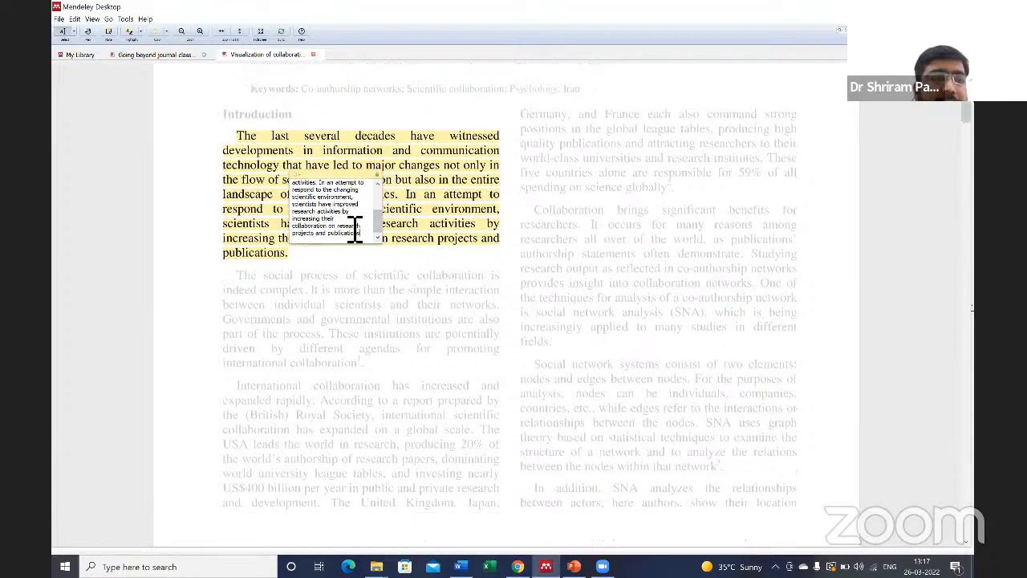
scroll(356, 226, "up", 1)
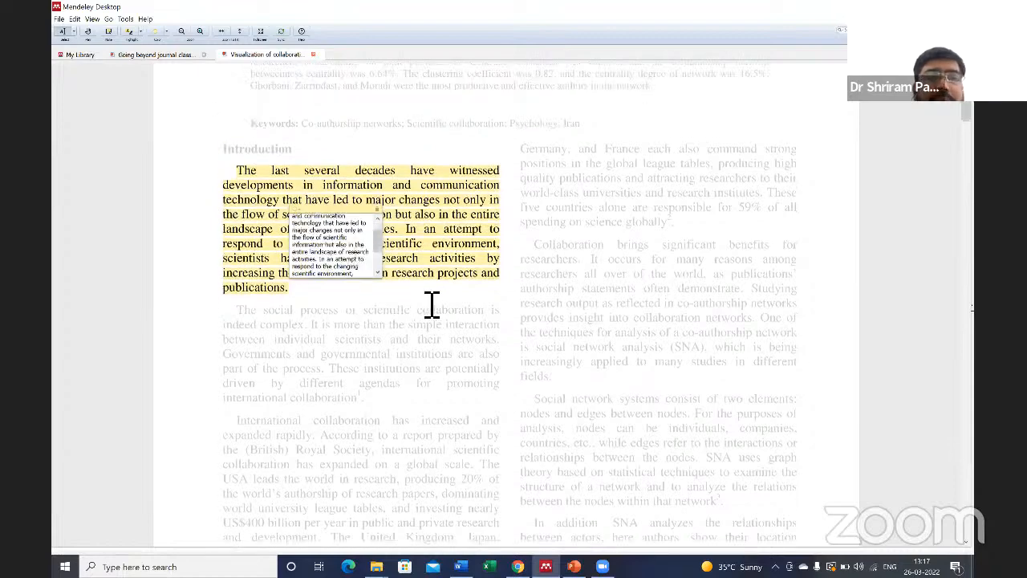
left_click(485, 273)
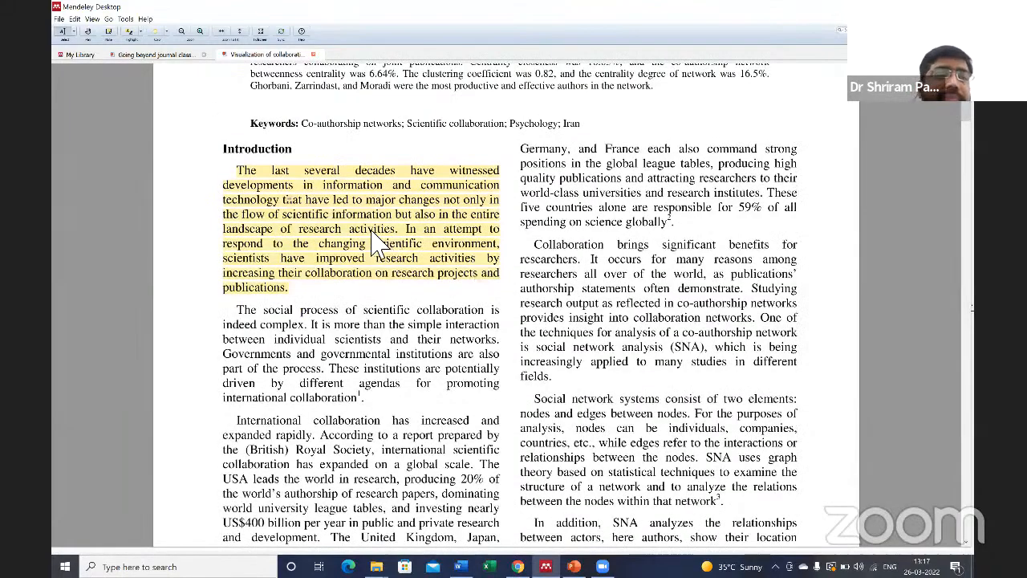
scroll(377, 241, "up", 4)
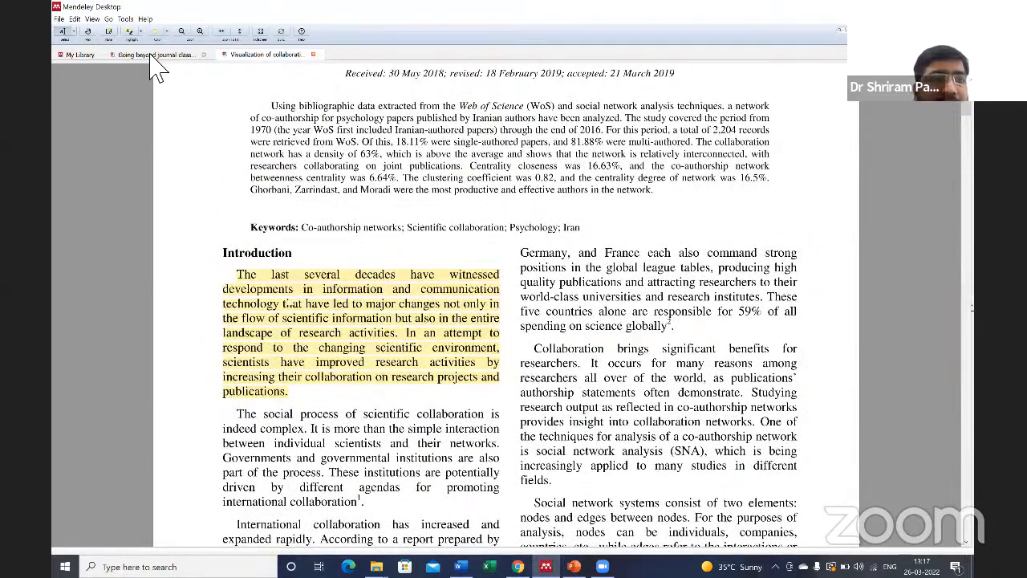
Open the PDF of "Errors of omission" from the library and highlight its Introduction from "There are two types of errors" to "significantly"
left_click(72, 55)
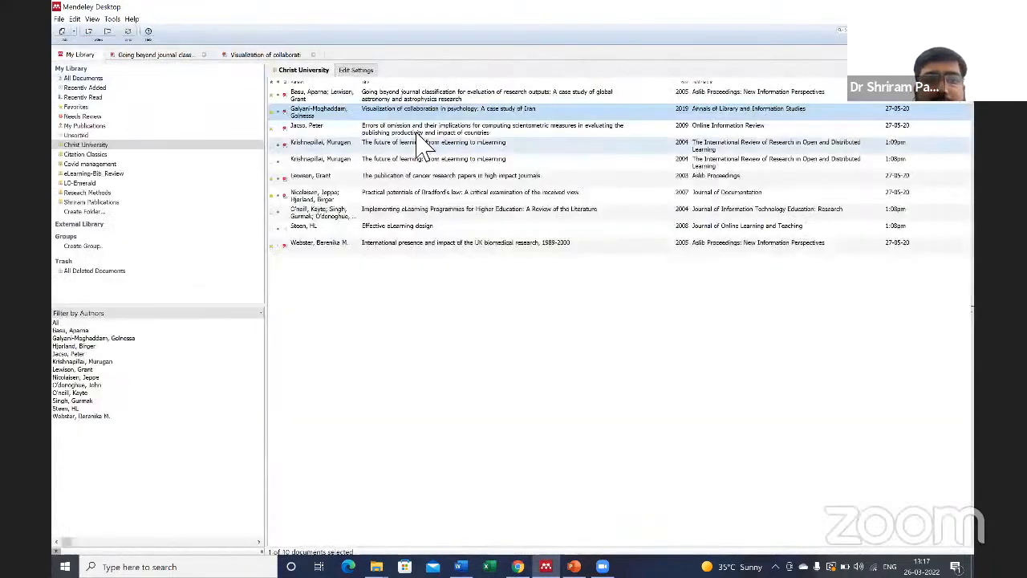
double_click(419, 132)
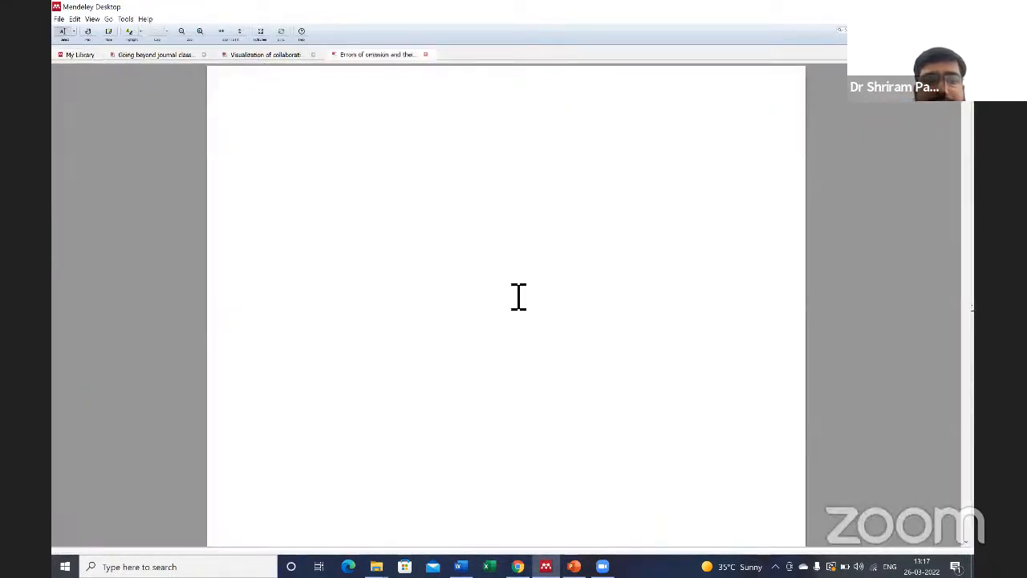
scroll(502, 301, "down", 3)
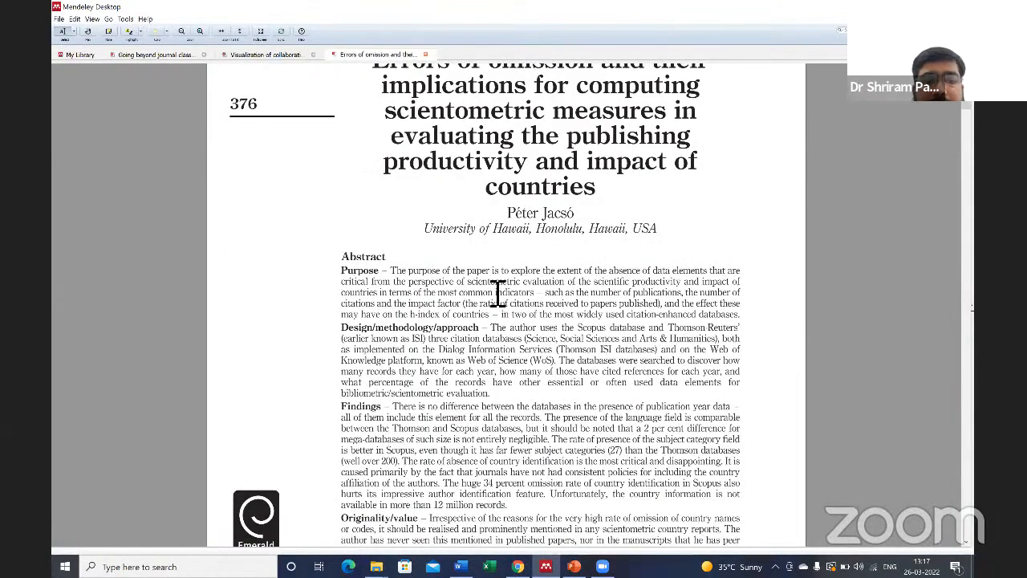
scroll(367, 255, "down", 15)
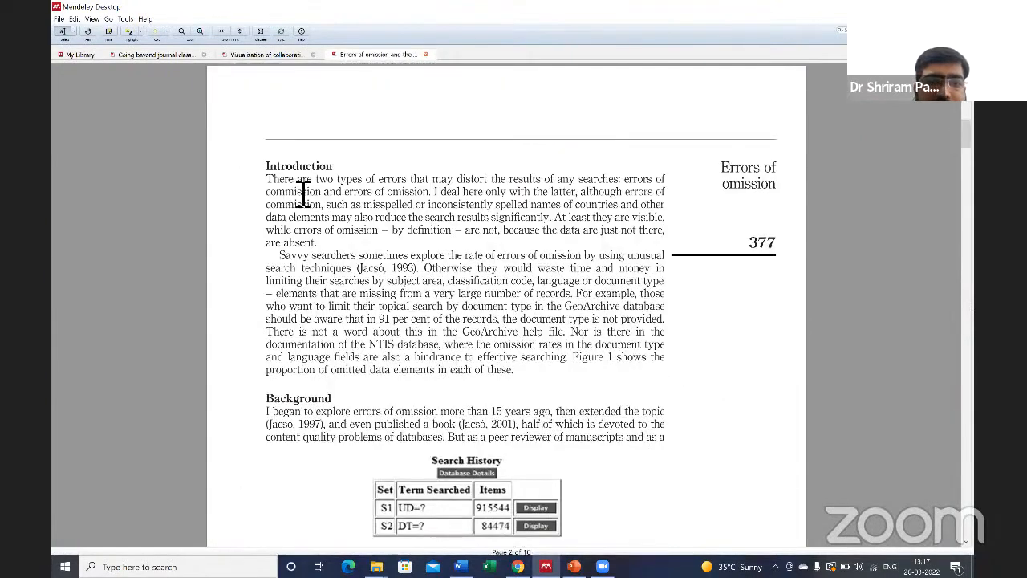
mouse_move(358, 229)
left_mouse_down()
mouse_move(445, 226)
mouse_move(530, 203)
mouse_move(364, 207)
mouse_move(560, 229)
mouse_move(522, 228)
left_mouse_up()
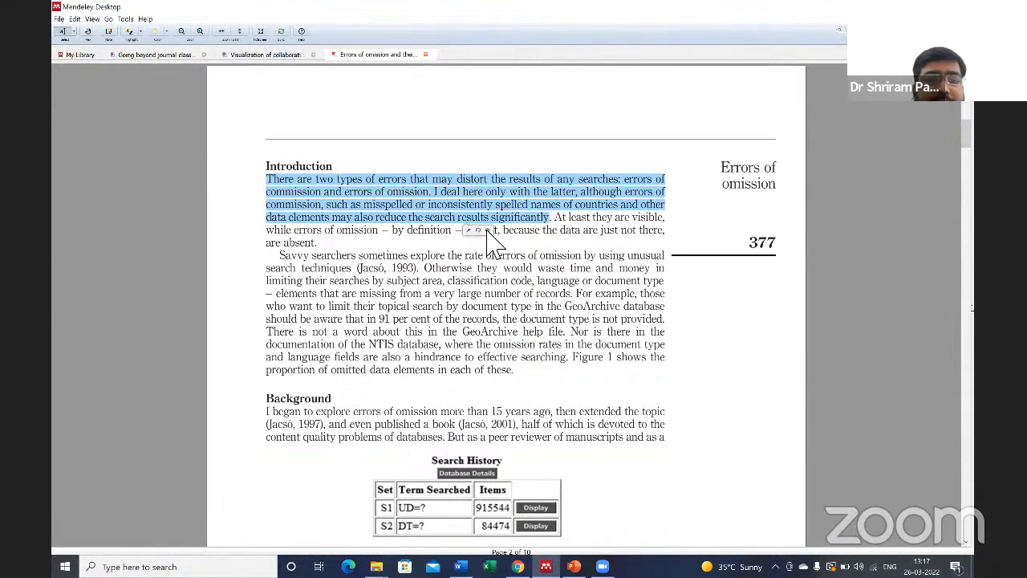
left_click(129, 32)
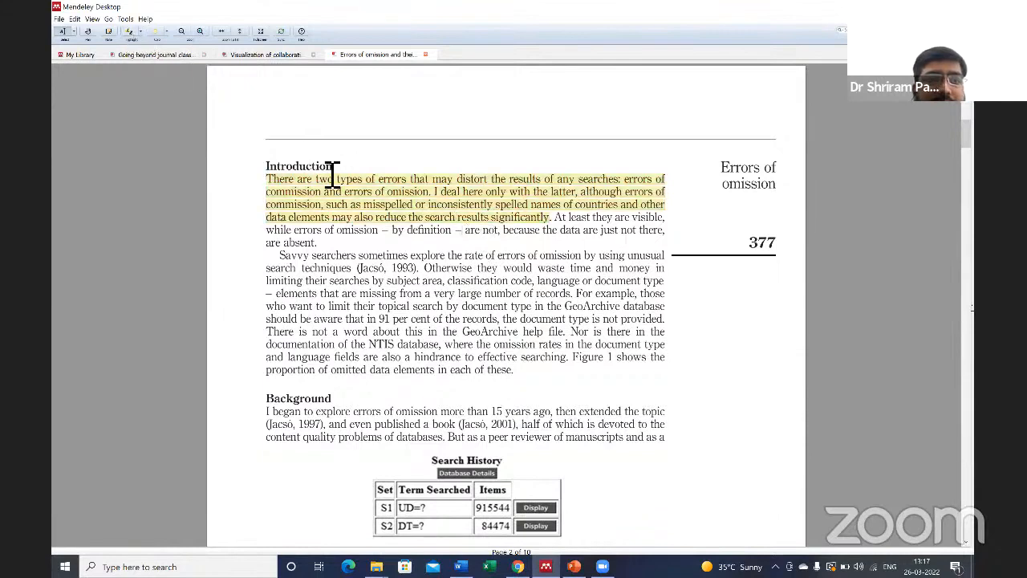
Add a note to the "There are two types of errors" highlight containing the full highlighted text, and check the note's contents
left_click(318, 190)
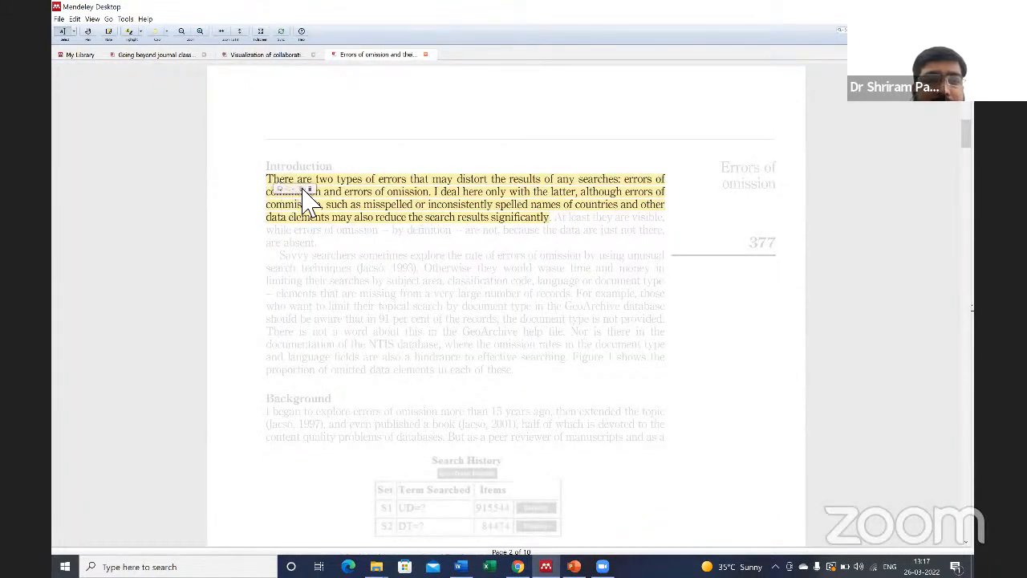
left_click(300, 189)
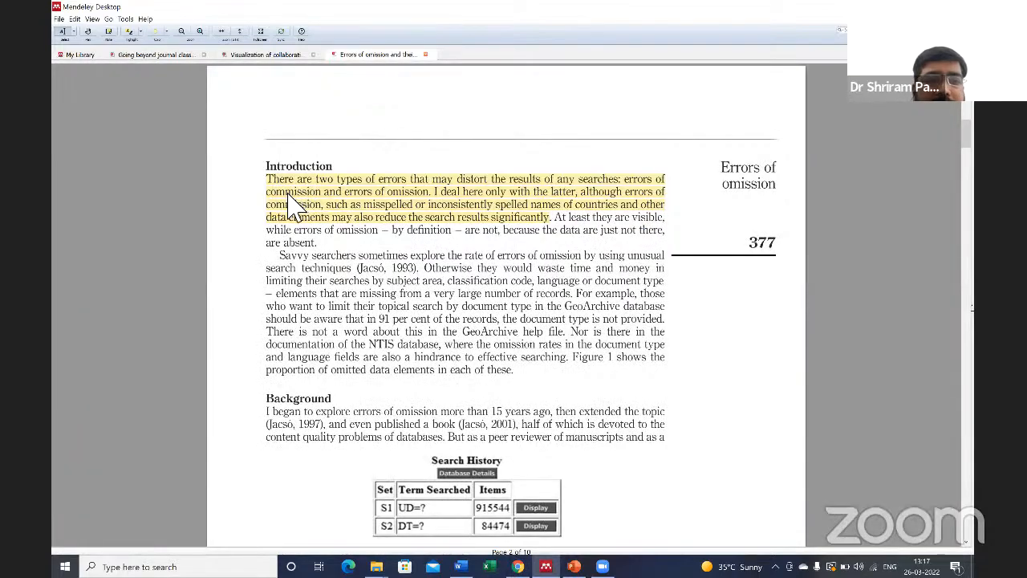
left_click(294, 207)
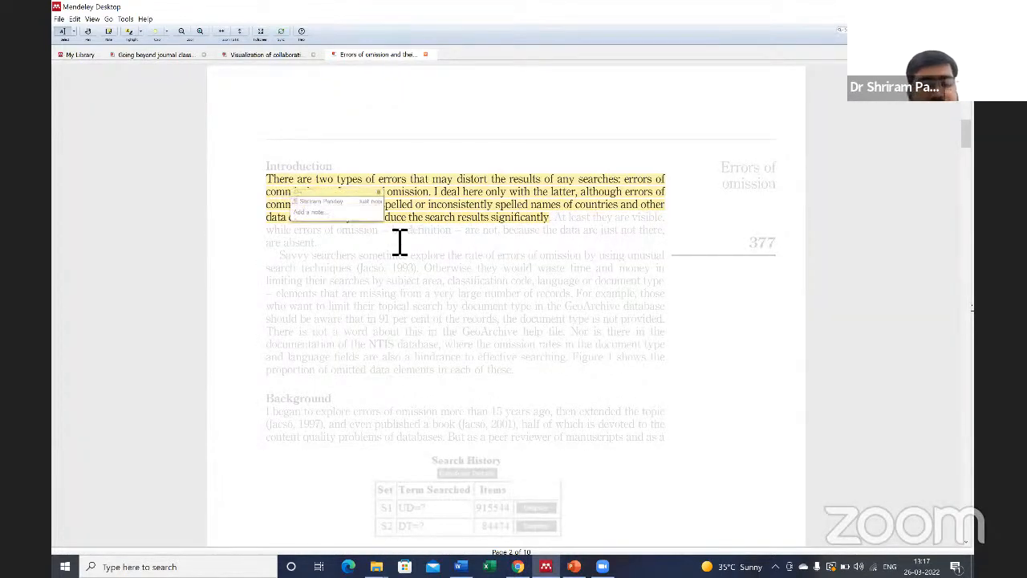
type("There are two types of errors that may distort the results of any searches: errors of commission and errors of omission. I deal here only with the latter, although errors of commission, such as misspelled or inconsistently spelled names of countries and other data elements, also reduce the search results significantly.")
scroll(334, 233, "down", 2)
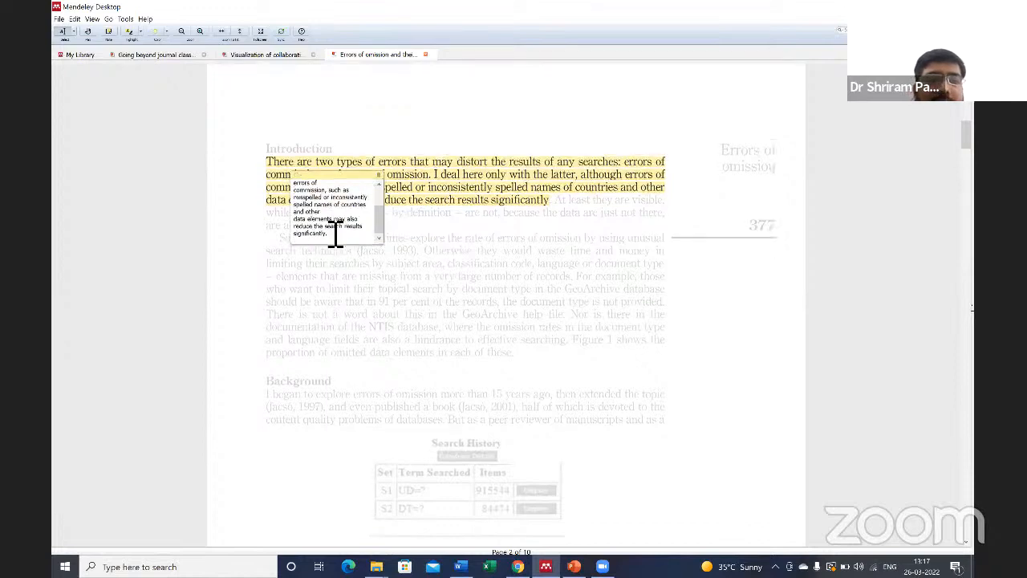
scroll(336, 234, "up", 3)
scroll(357, 255, "down", 1)
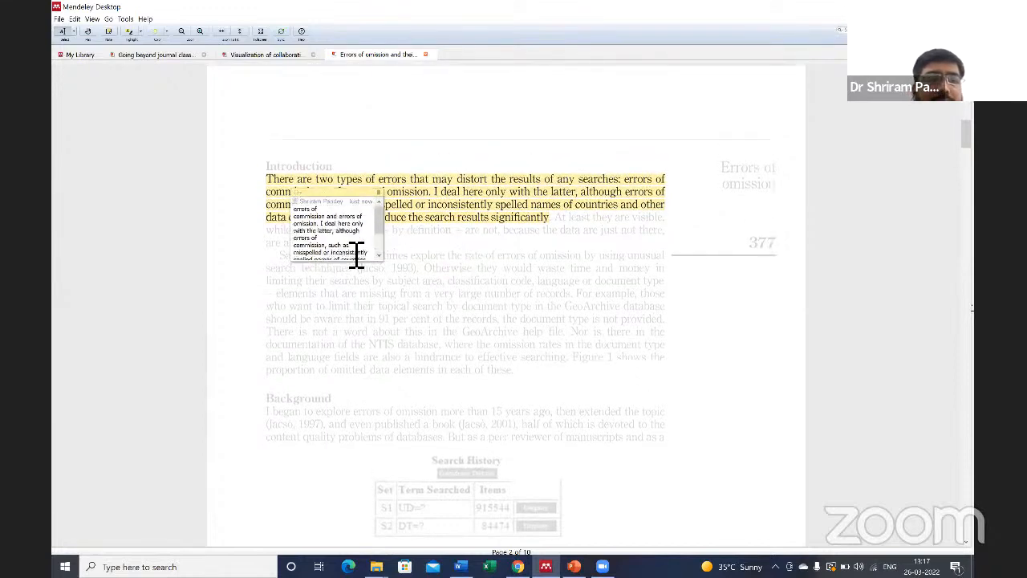
scroll(356, 254, "down", 2)
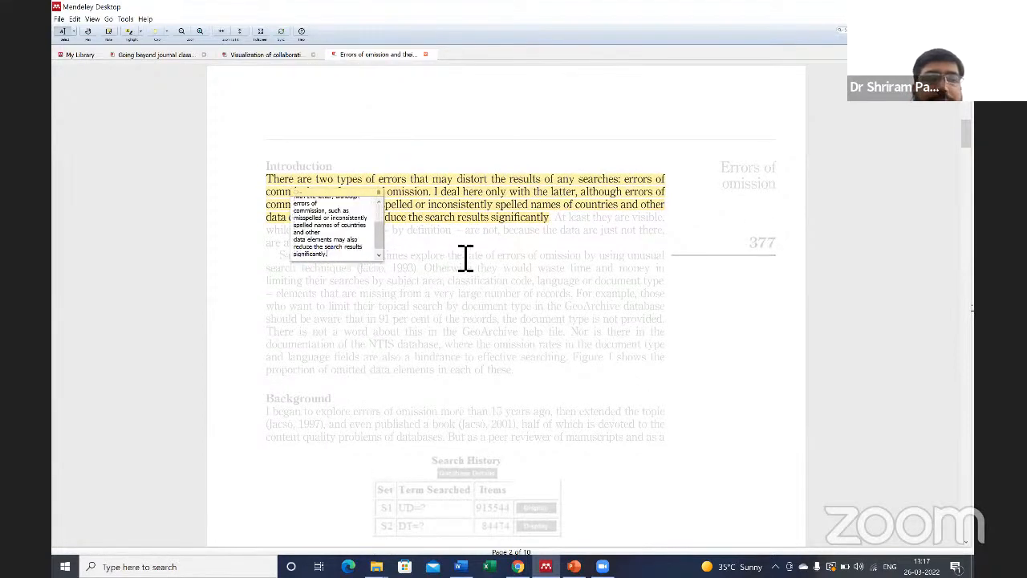
scroll(442, 275, "up", 5)
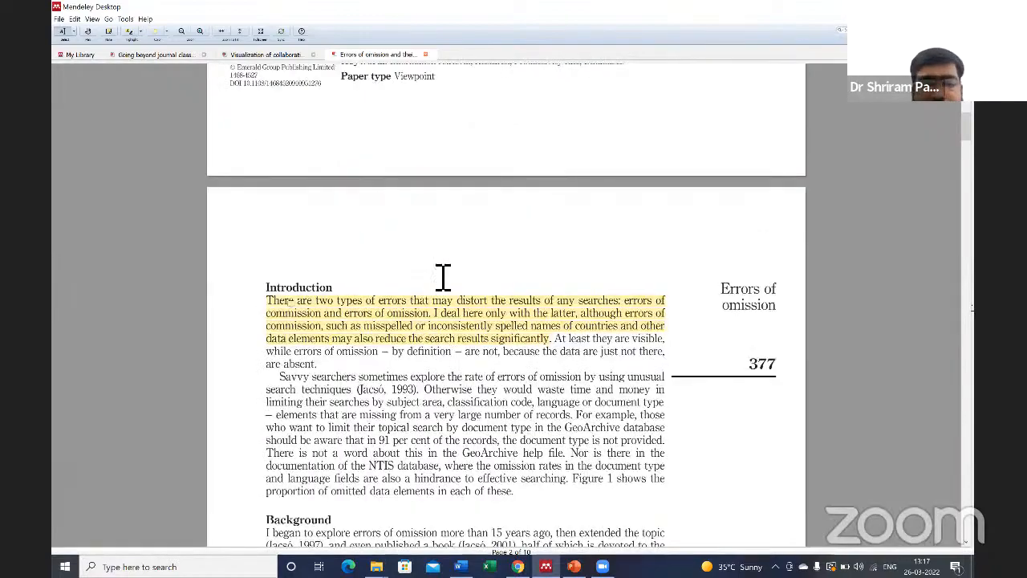
scroll(496, 302, "up", 3)
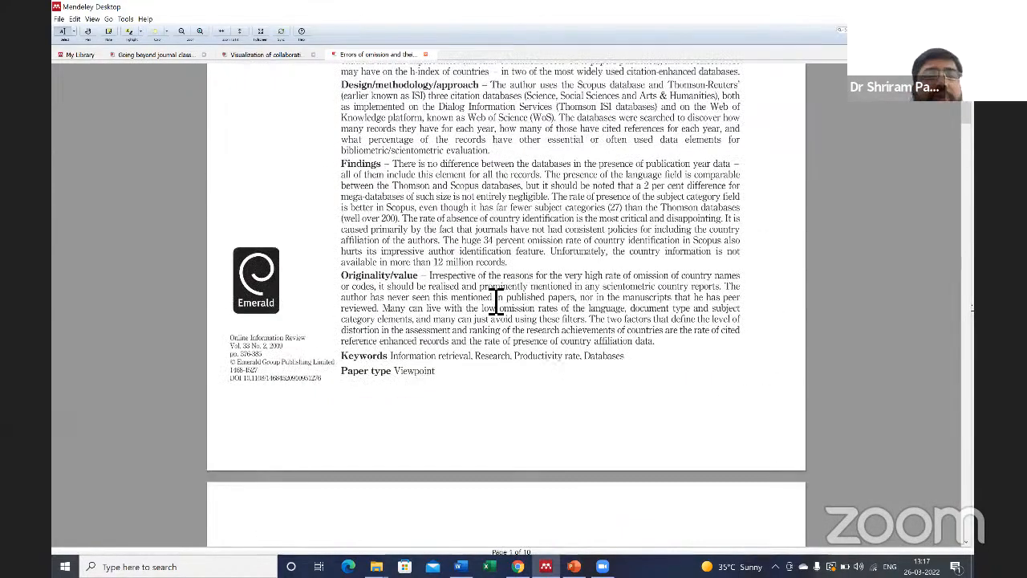
scroll(495, 298, "up", 4)
Return to the library, show the document details, and review the private annotations of "Going beyond journal classification", "Errors of omission" and "The future of learning"
left_click(79, 58)
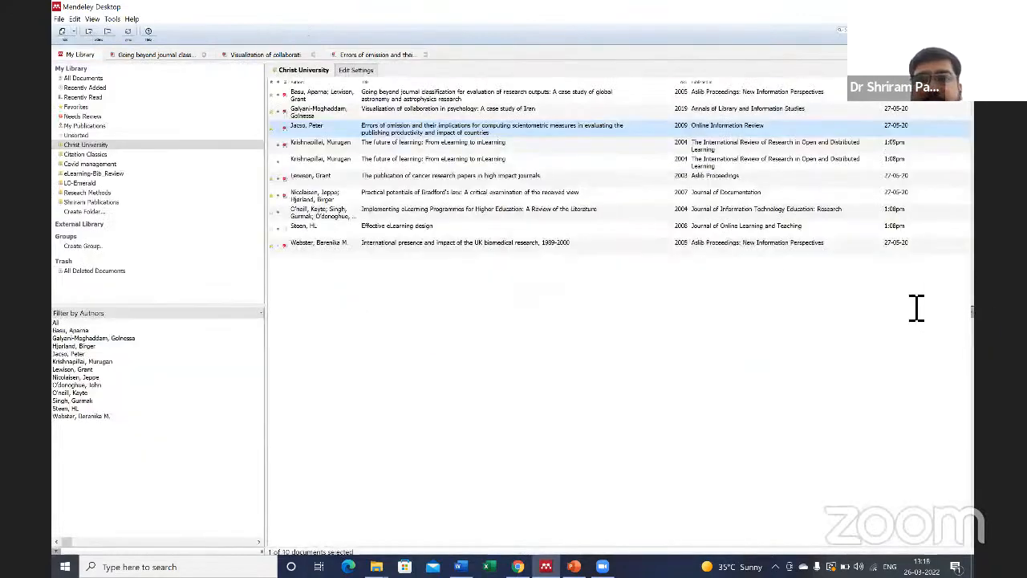
left_click(427, 125)
key("Up")
key("Up")
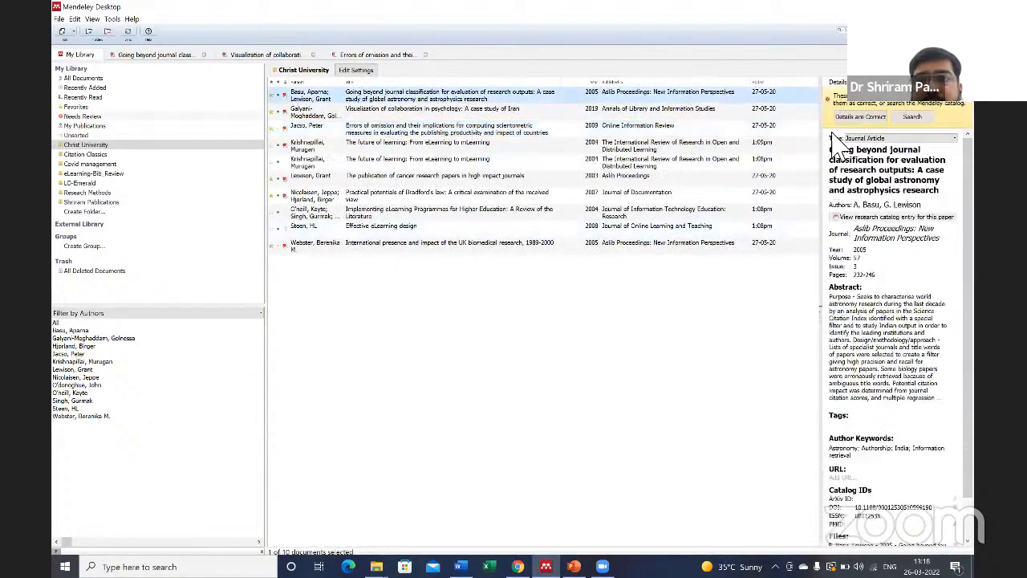
left_click(866, 84)
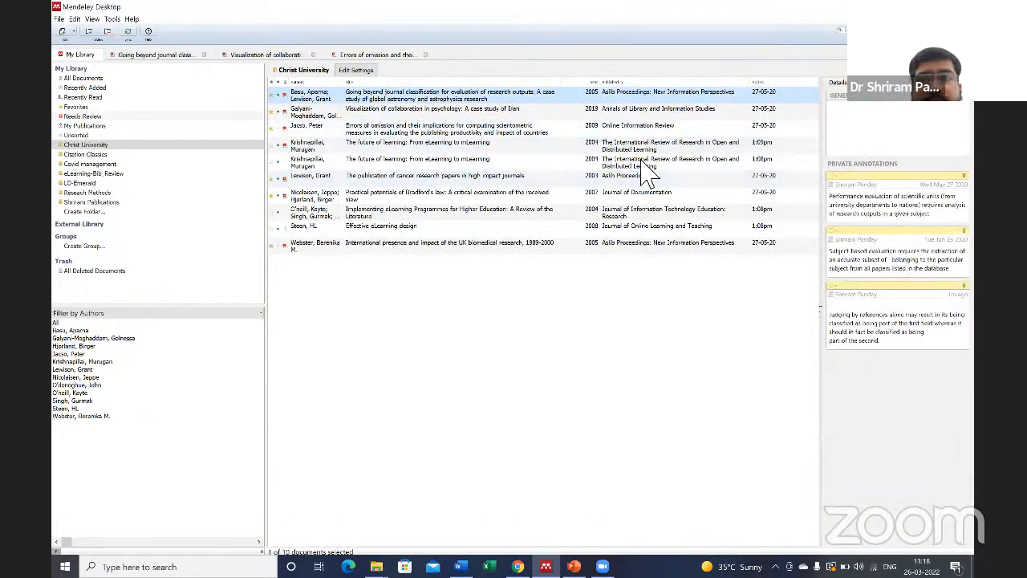
left_click(394, 127)
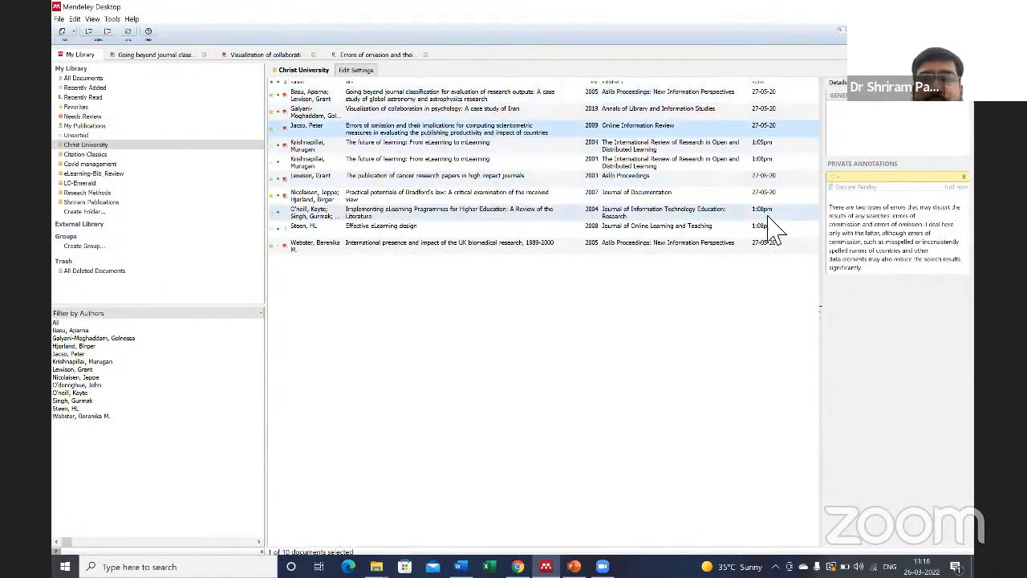
left_click(480, 159)
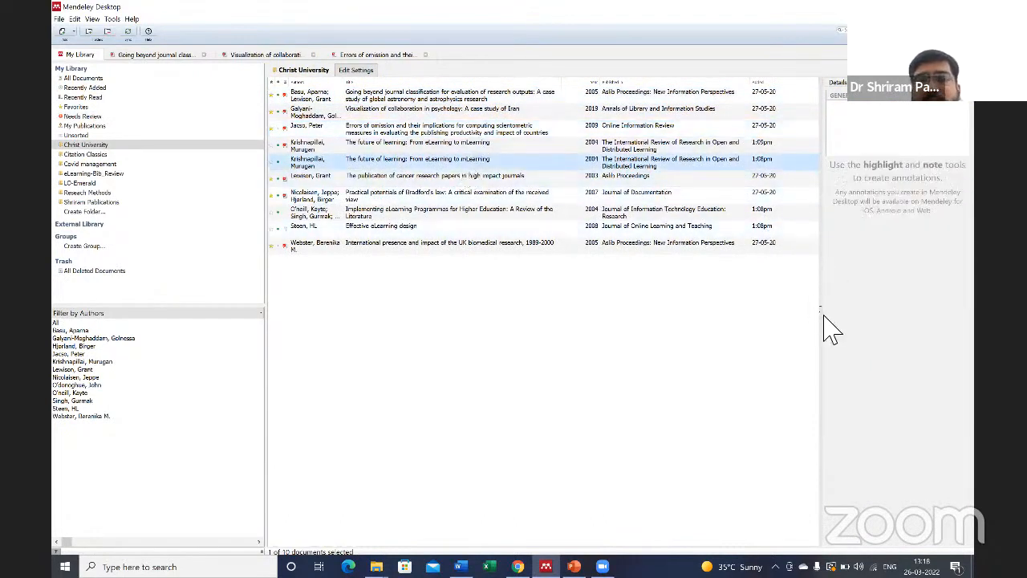
Clear the document selection in the library, switch to Word and create a new blank document
left_click(794, 325)
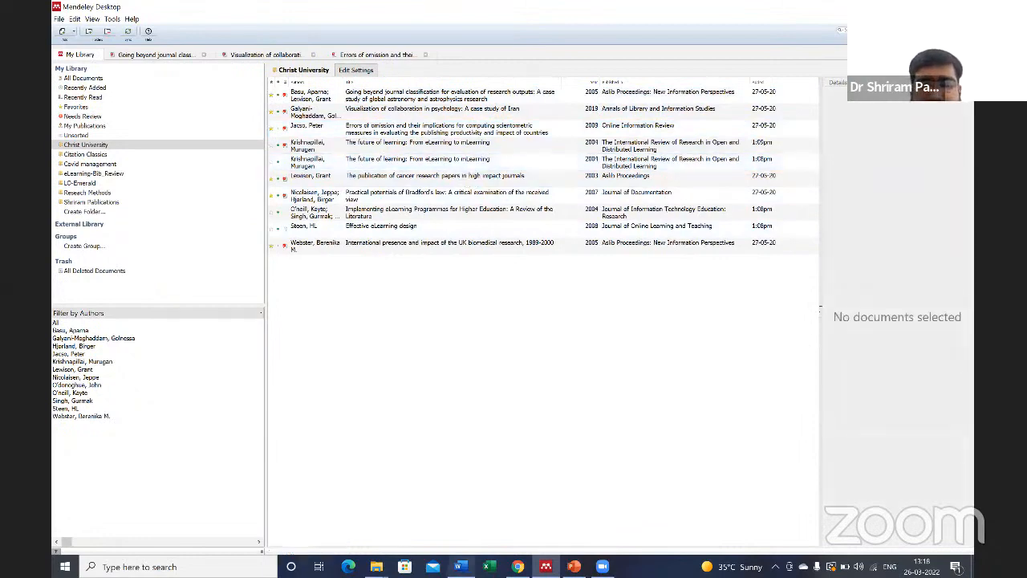
key("alt+Tab")
key("ctrl+n")
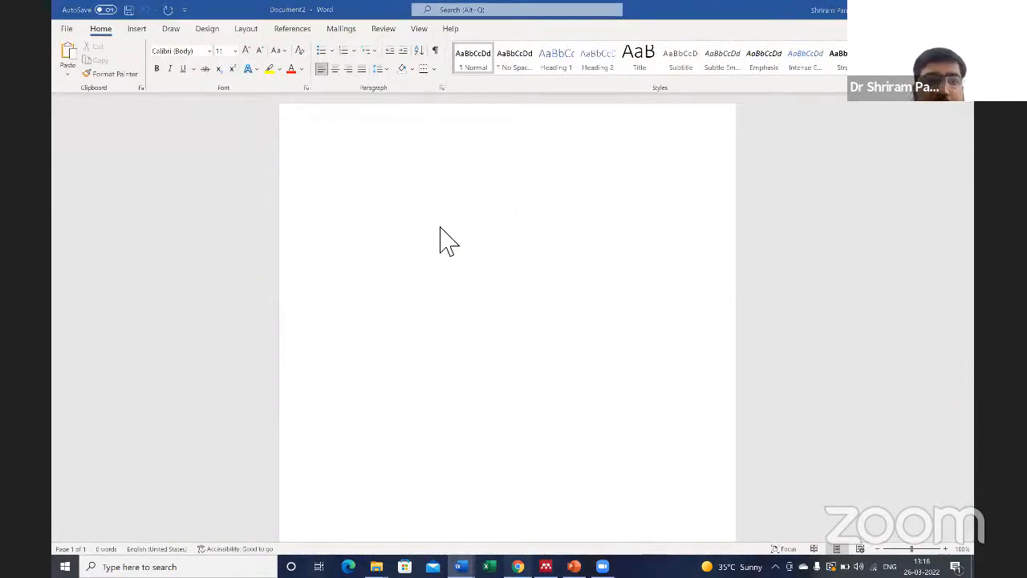
Return to the Mendeley library and copy the first private annotation of "Going beyond journal classification", starting "Performance evaluation of scientific units"
key("alt+Tab")
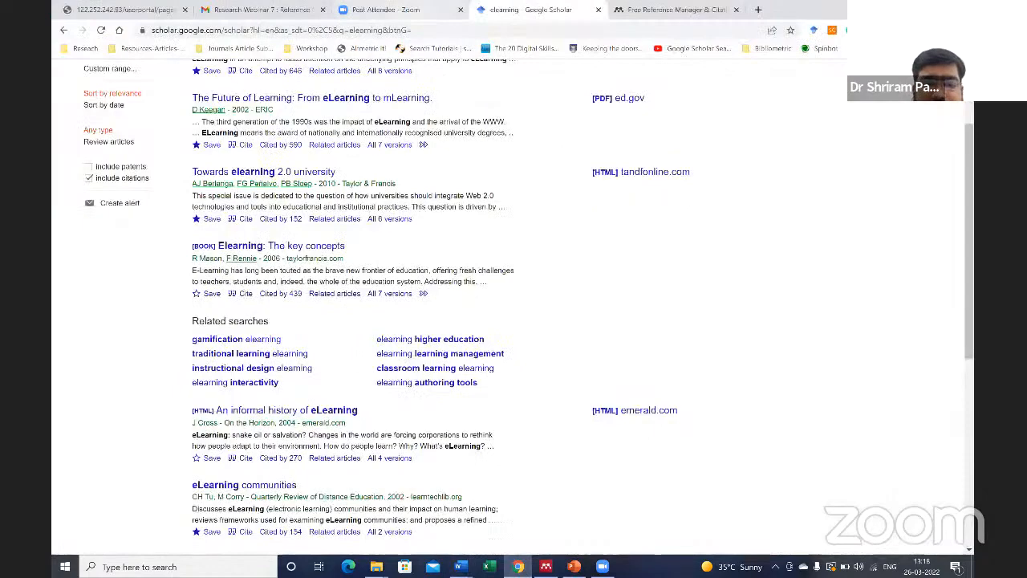
key("alt+Tab")
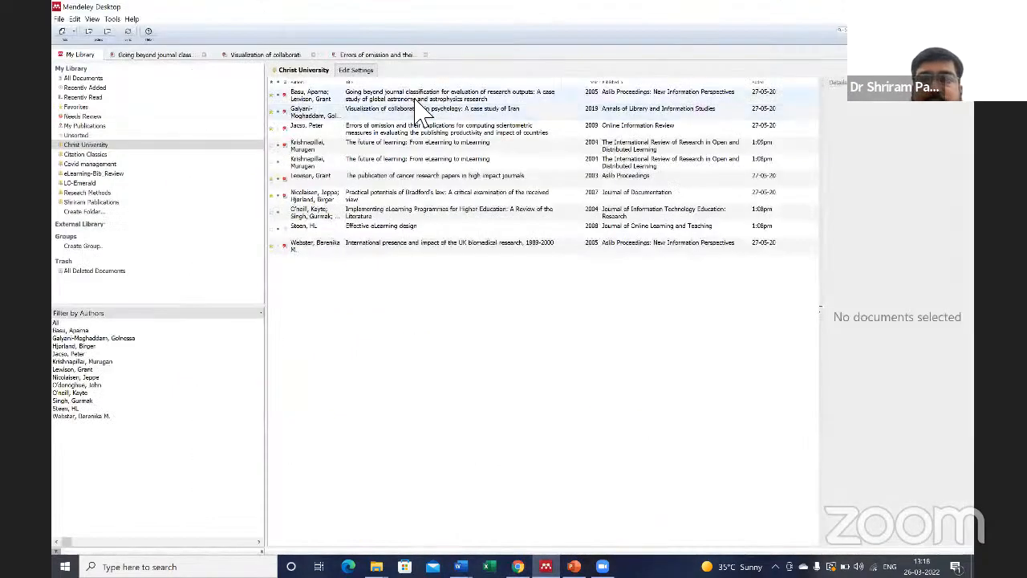
left_click(417, 99)
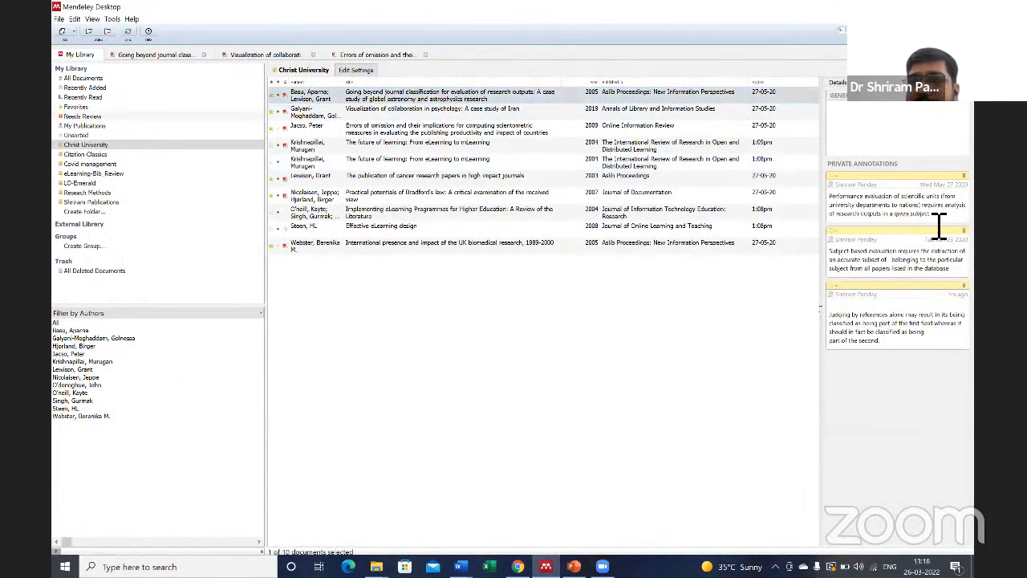
left_click_drag(939, 226, 851, 201)
right_click(855, 204)
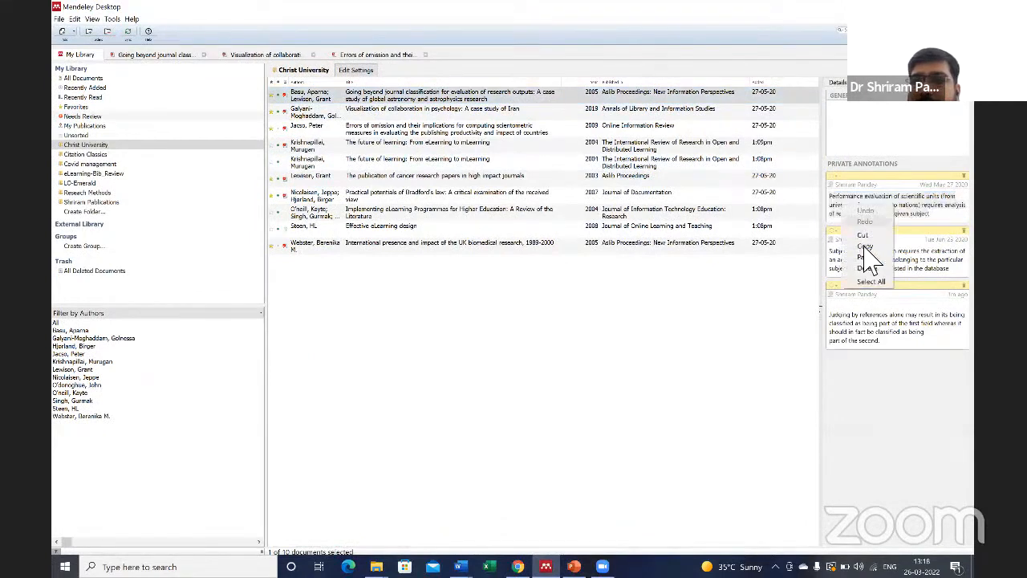
left_click(865, 246)
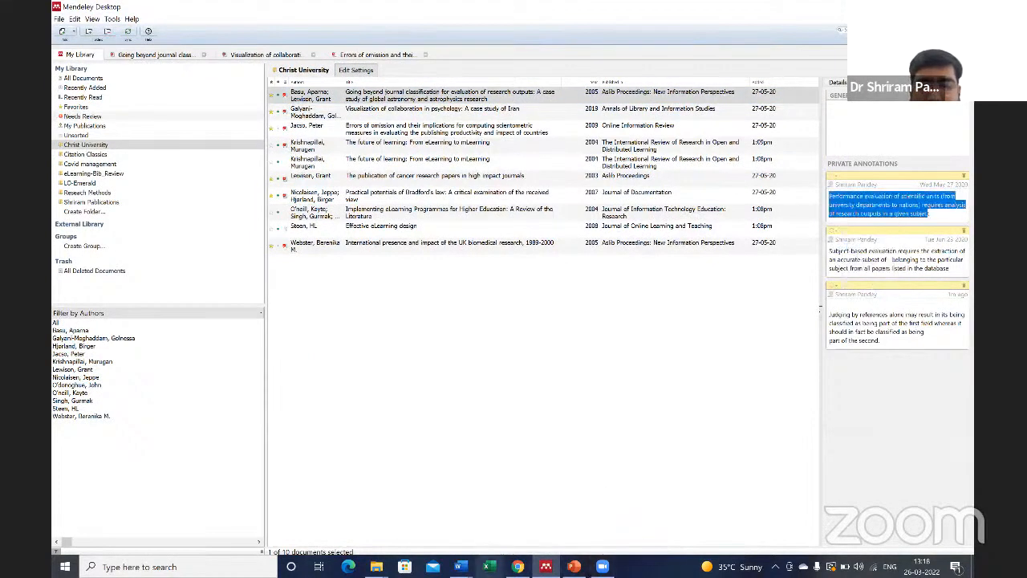
Paste the copied annotation into the blank Word document and complete its last word as "subject", leaving empty lines below it
left_click(460, 567)
left_click(518, 494)
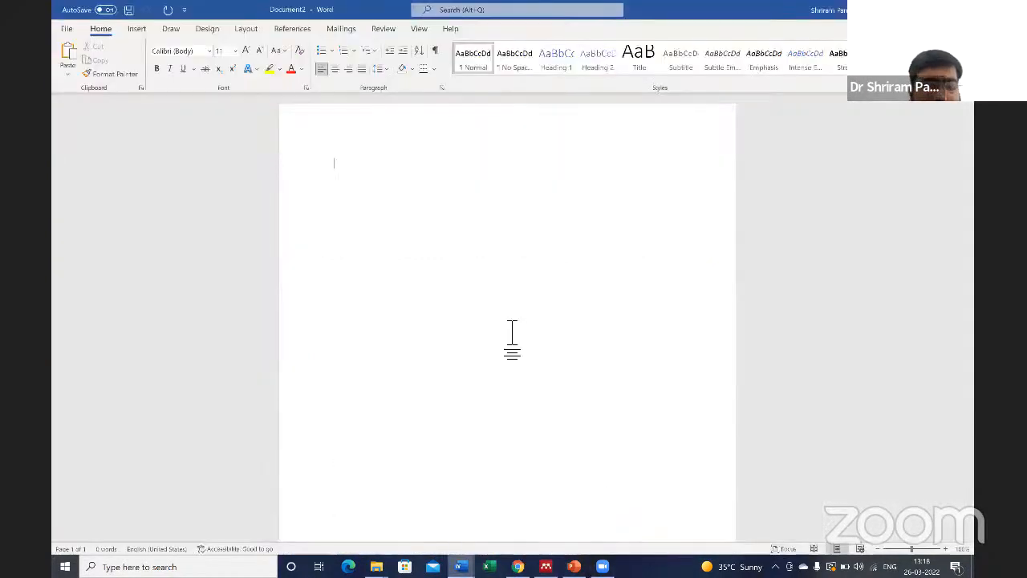
key("ctrl+v")
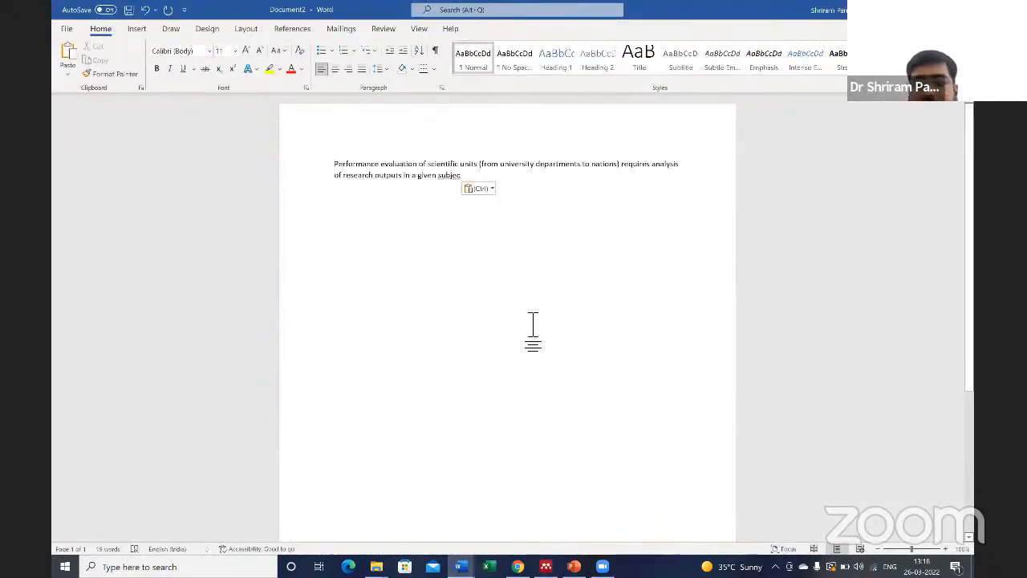
type("t")
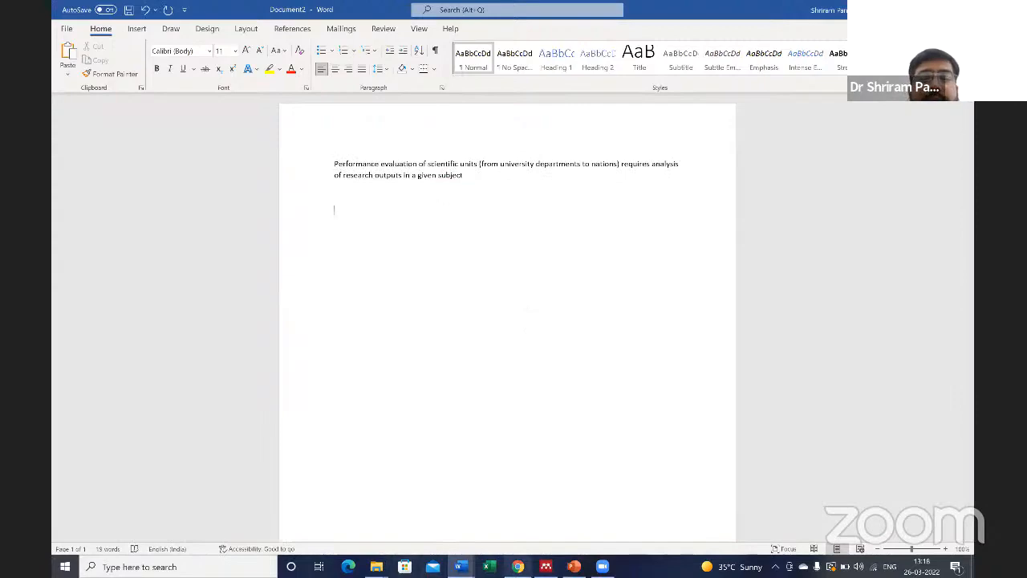
Switch back to Mendeley and copy the full private annotation of "Visualization of collaboration in psychology: A case study of Iran"
left_click(518, 567)
left_click(517, 567)
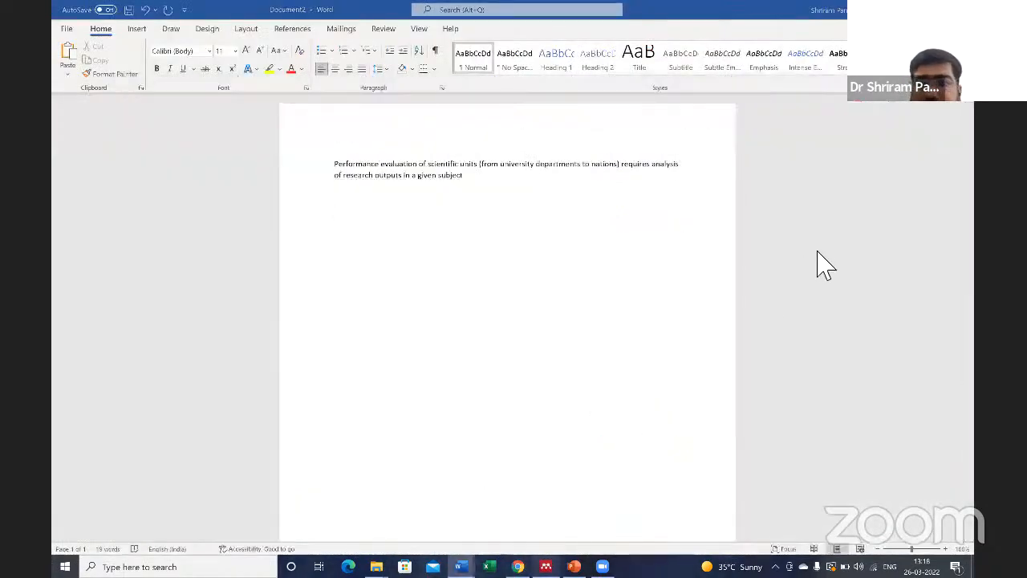
key("alt+Tab")
left_click(377, 113)
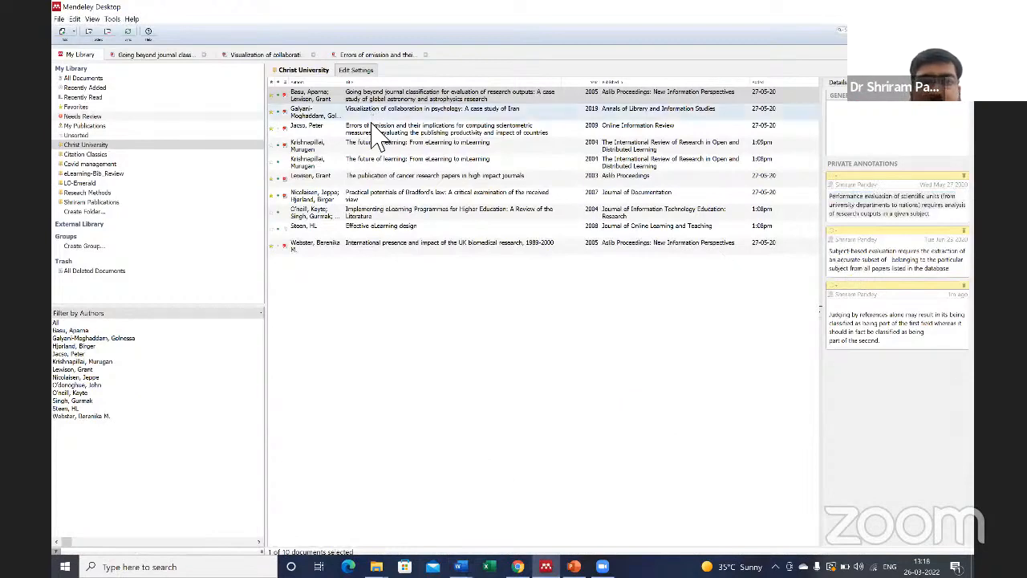
left_click(908, 271)
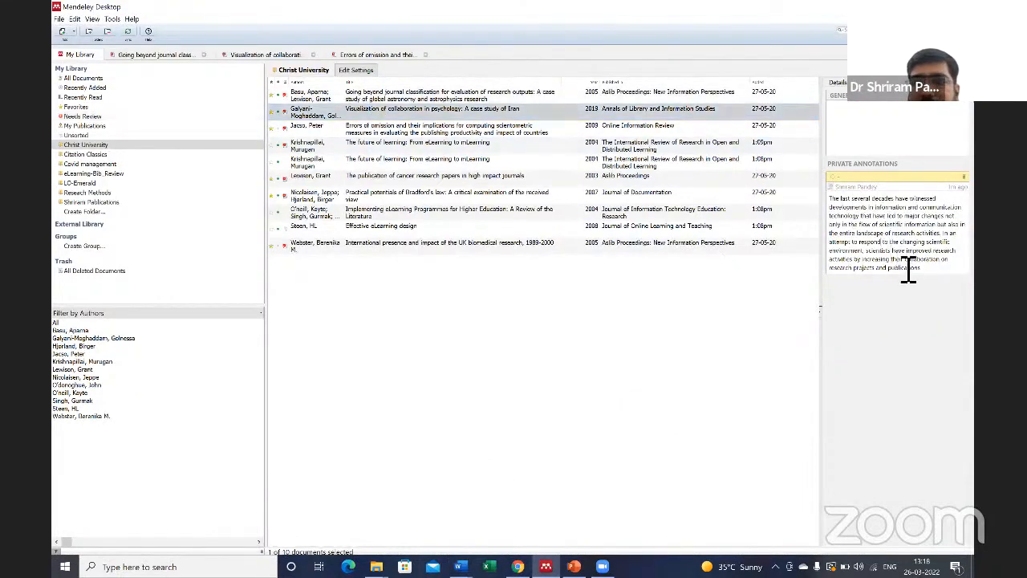
left_click_drag(937, 281, 845, 207)
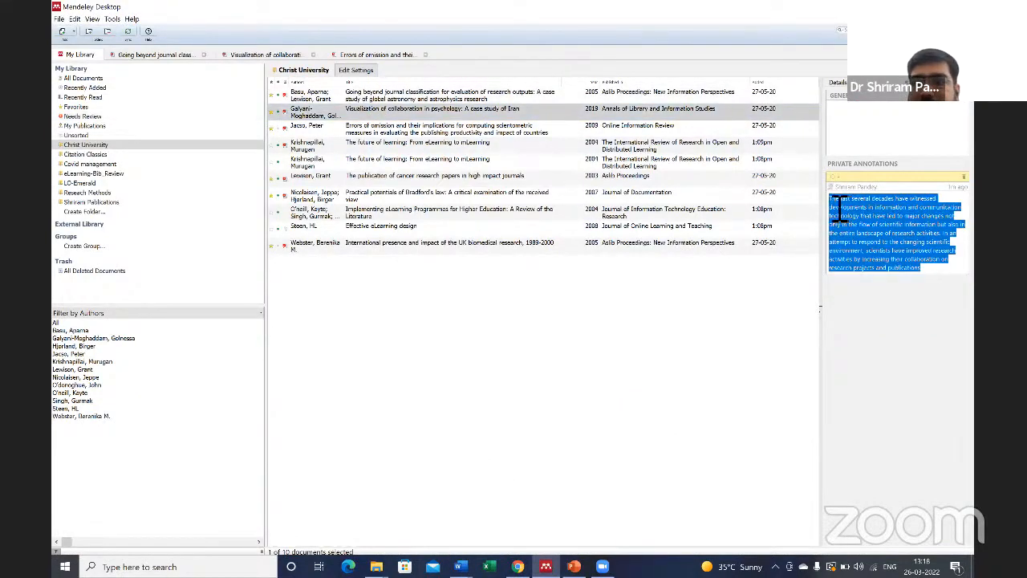
right_click(839, 207)
left_click(852, 247)
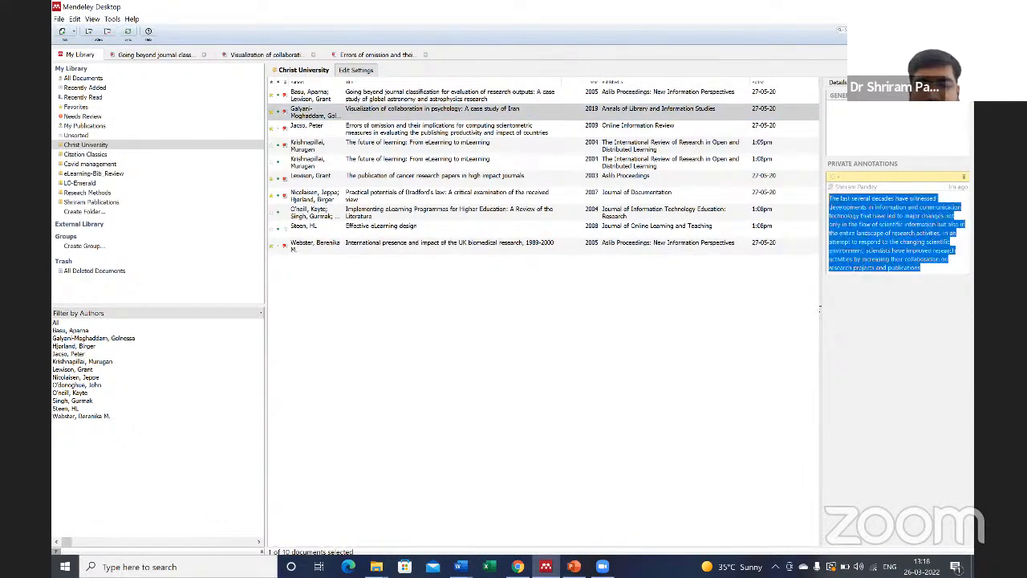
Paste the "The last several decades have witnessed" annotation into the Word document as a second paragraph
left_click(461, 567)
left_click(537, 536)
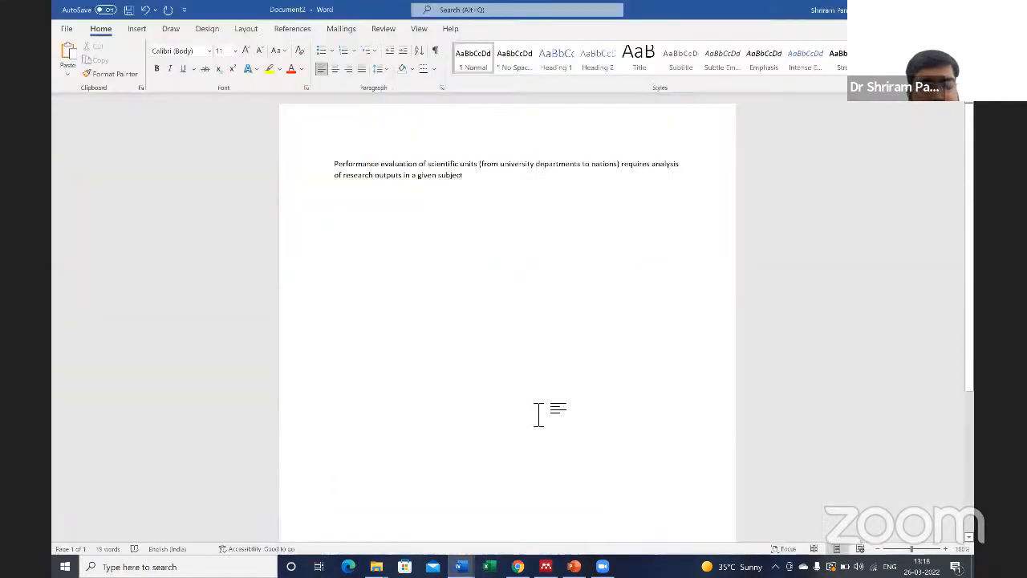
key("ctrl+v")
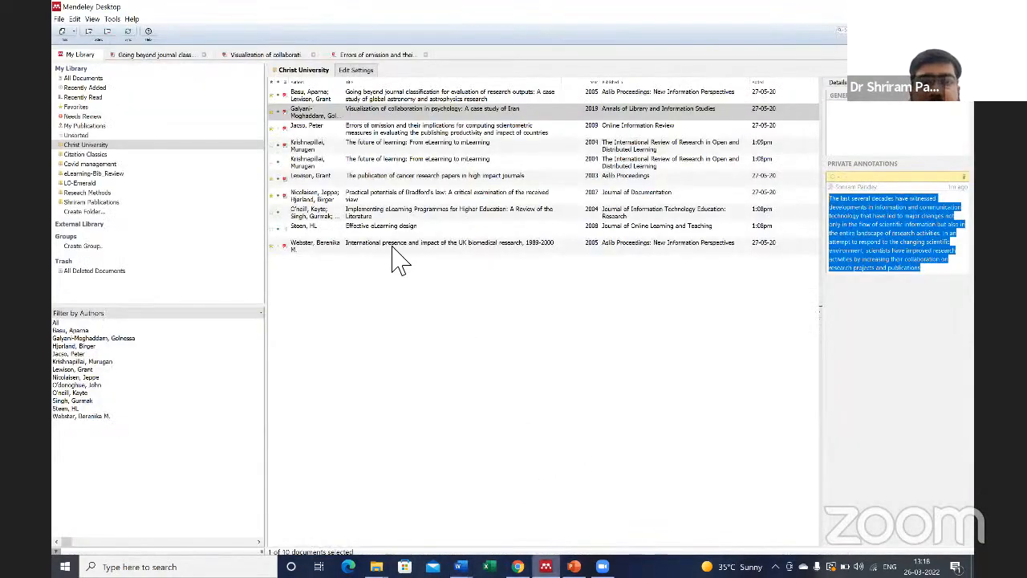
Return to Mendeley and copy the full private annotation of "Errors of omission", starting "There are two types of errors"
left_click(546, 566)
left_click(376, 128)
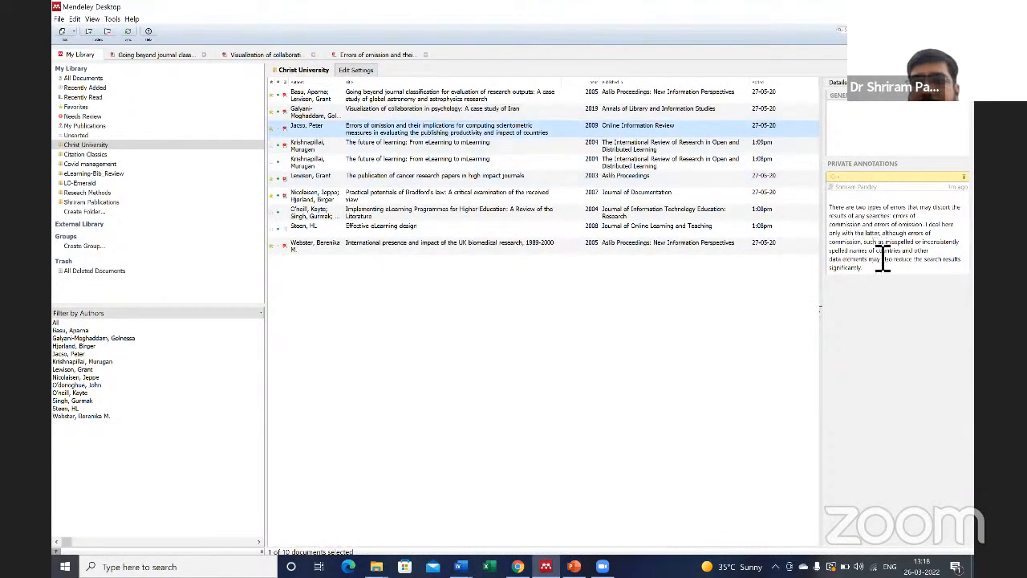
left_click_drag(864, 271, 830, 205)
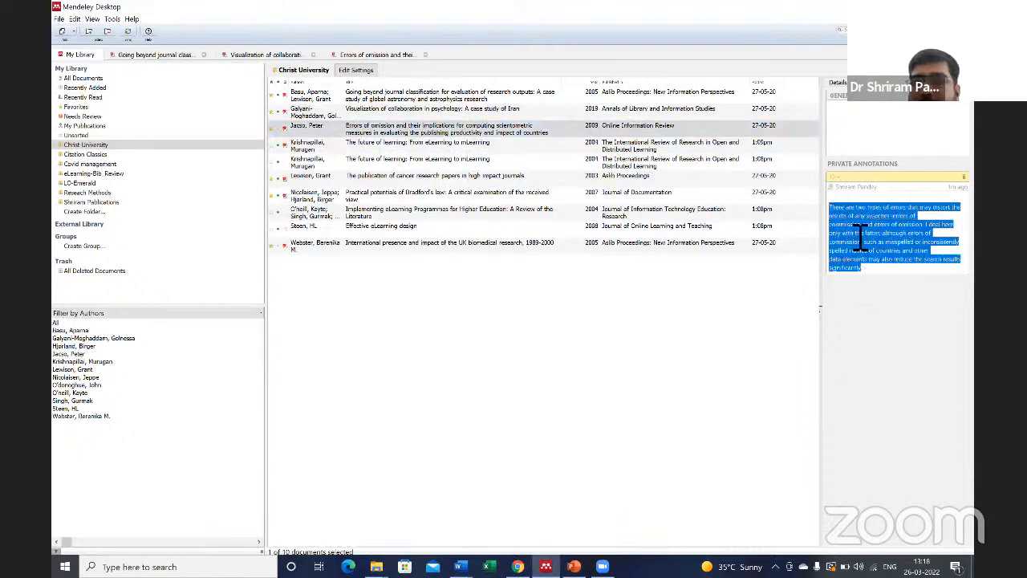
right_click(863, 269)
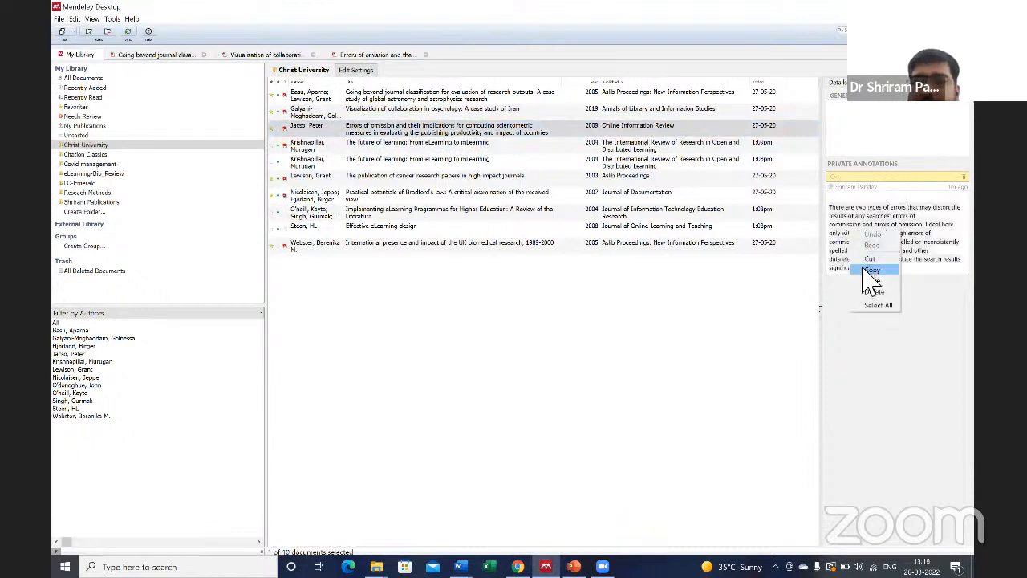
left_click(878, 305)
Paste the "There are two types of errors" annotation as a third Word paragraph, and remove the stray line break after "witnessed"
left_click(460, 566)
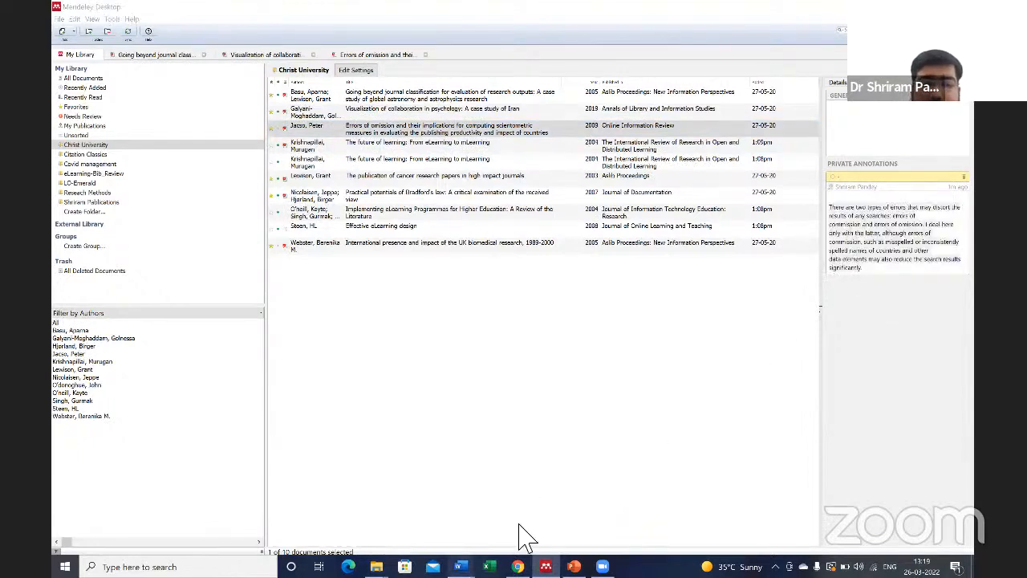
left_click(597, 505)
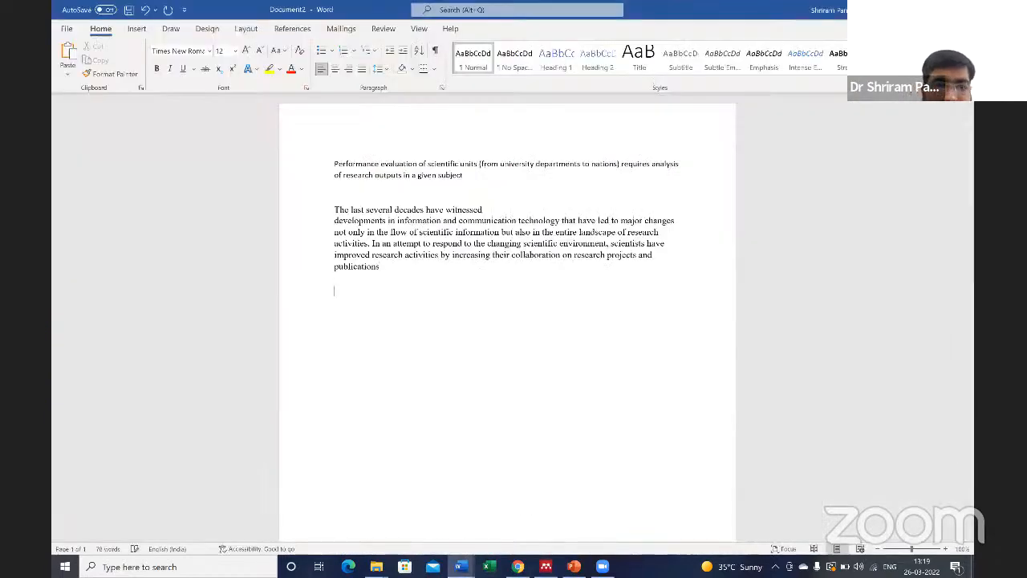
key("ctrl+v")
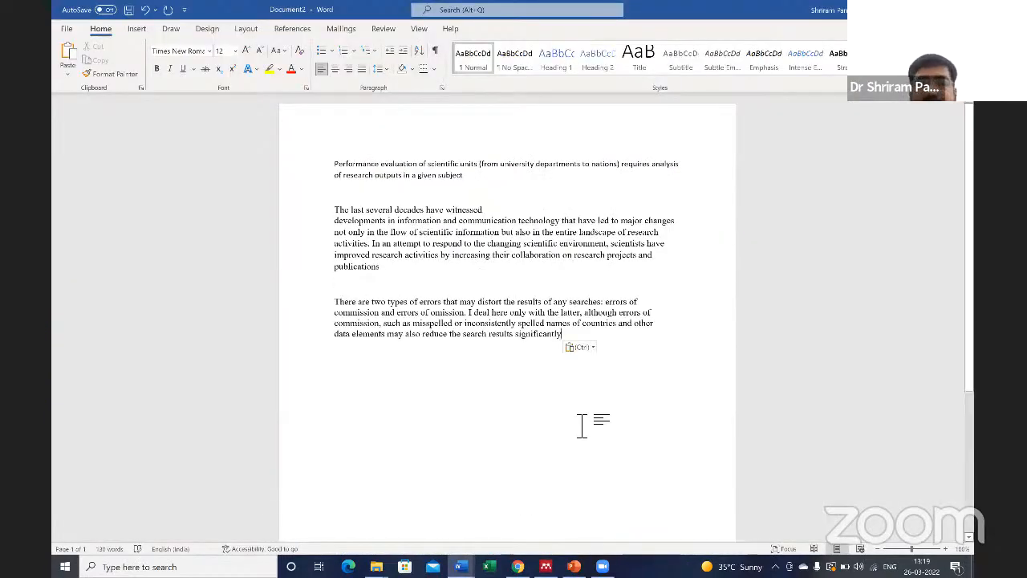
left_click(491, 196)
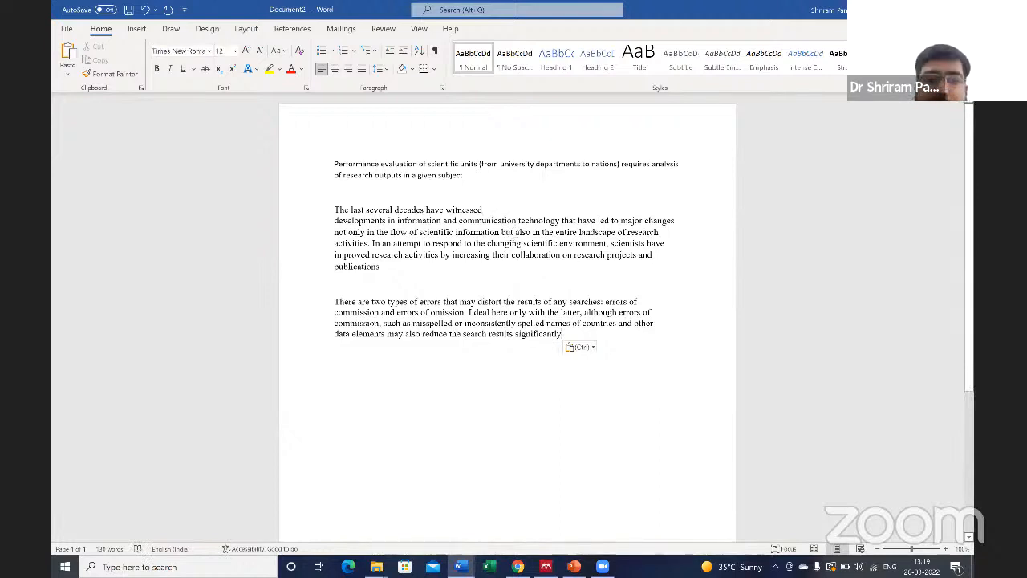
key("BackSpace")
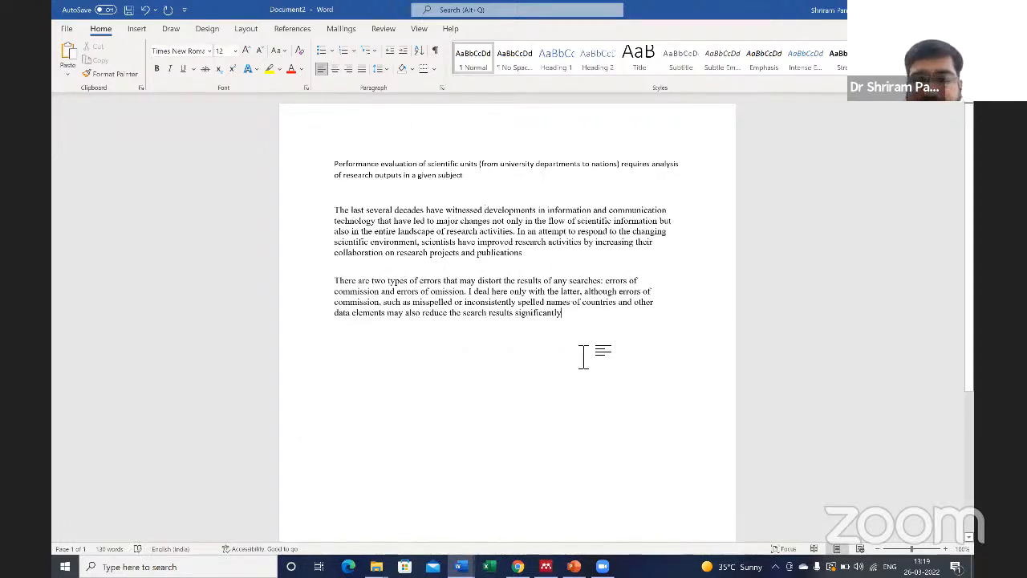
Insert a Mendeley citation of "Going beyond journal classification" after "subject" at the end of the first paragraph
left_click(493, 192)
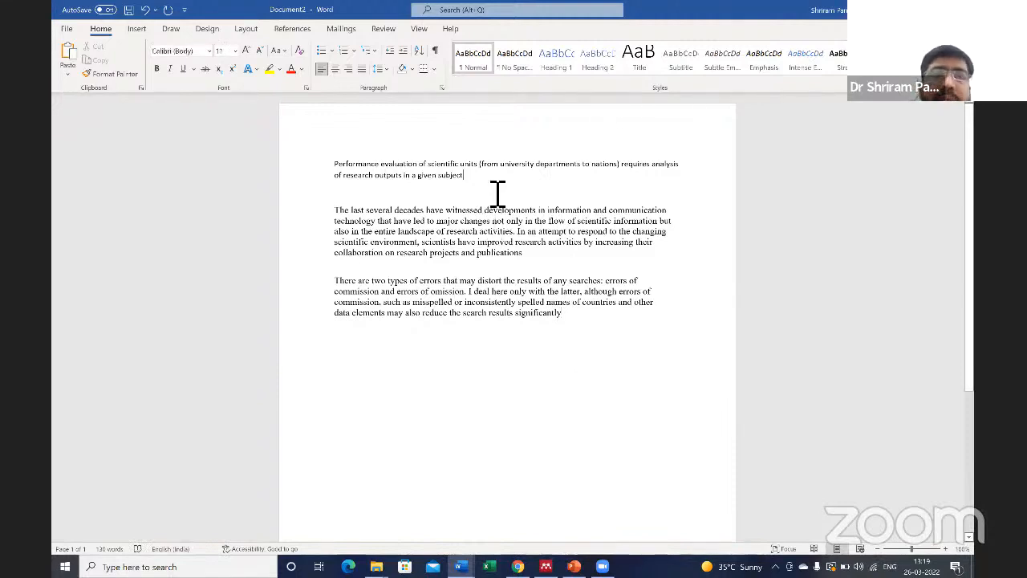
left_click(292, 29)
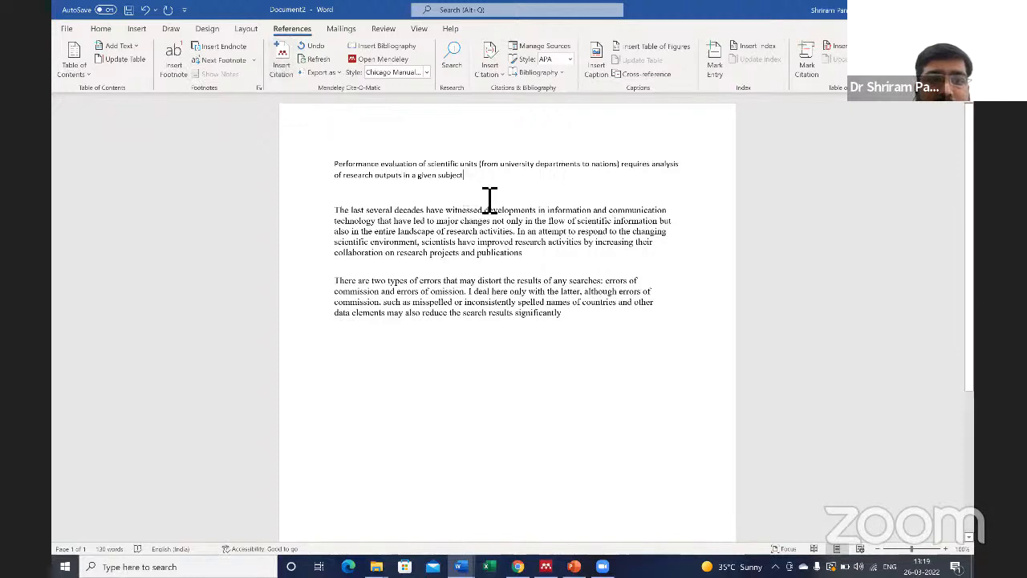
left_click(279, 67)
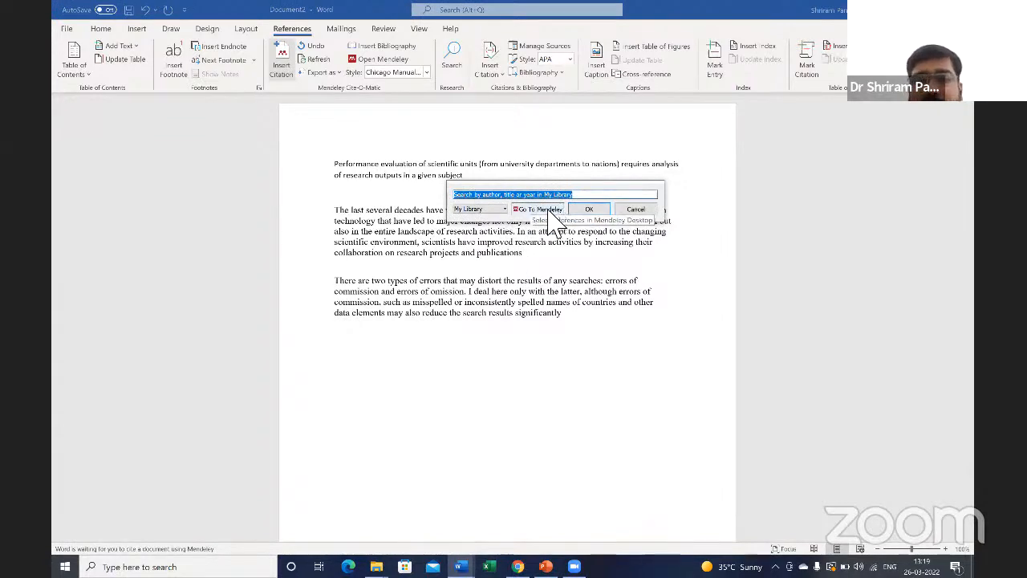
left_click(551, 212)
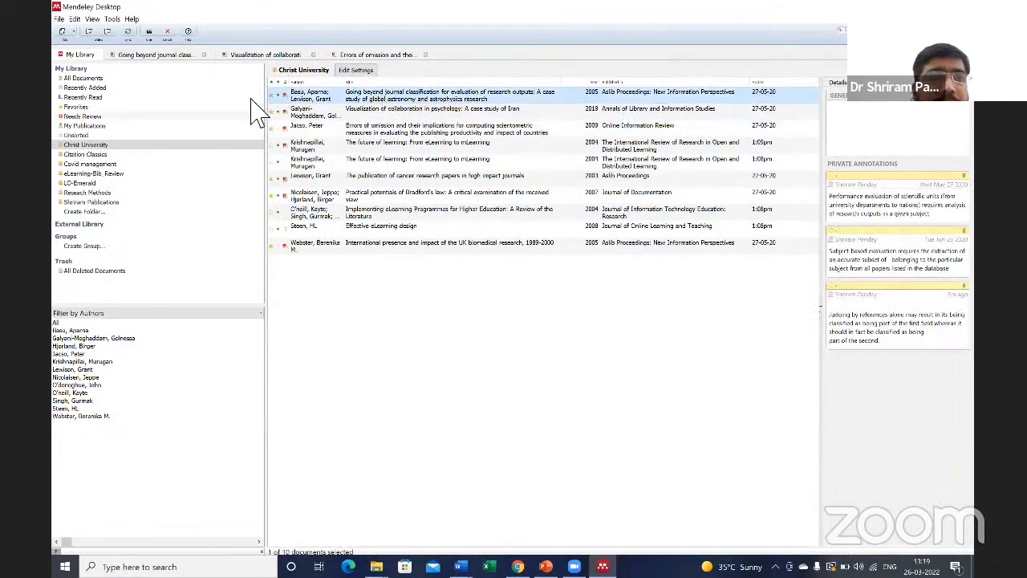
left_click(148, 32)
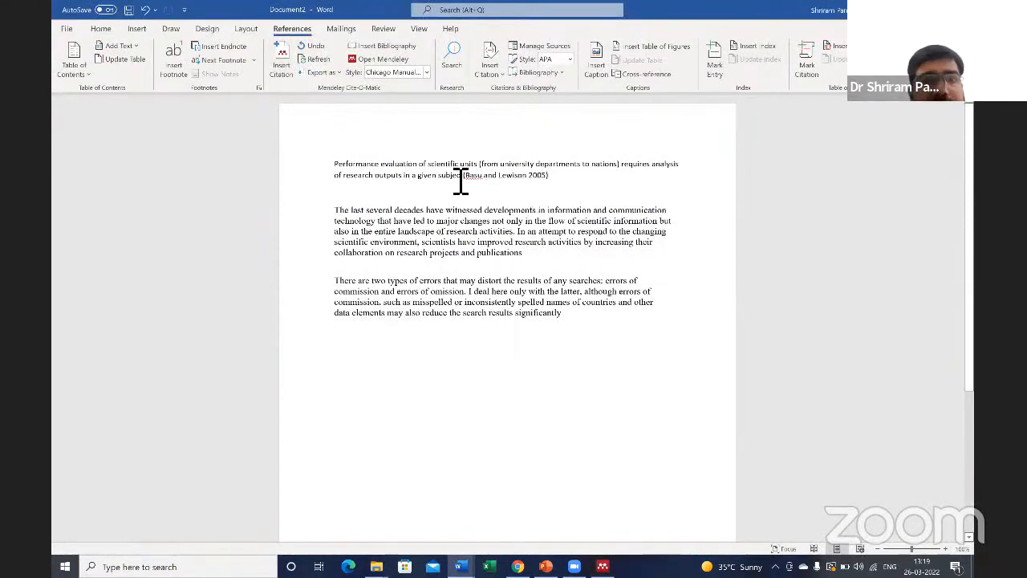
Insert a Mendeley citation of "Visualization of collaboration in psychology" after "publications" at the end of the second paragraph
left_click(538, 267)
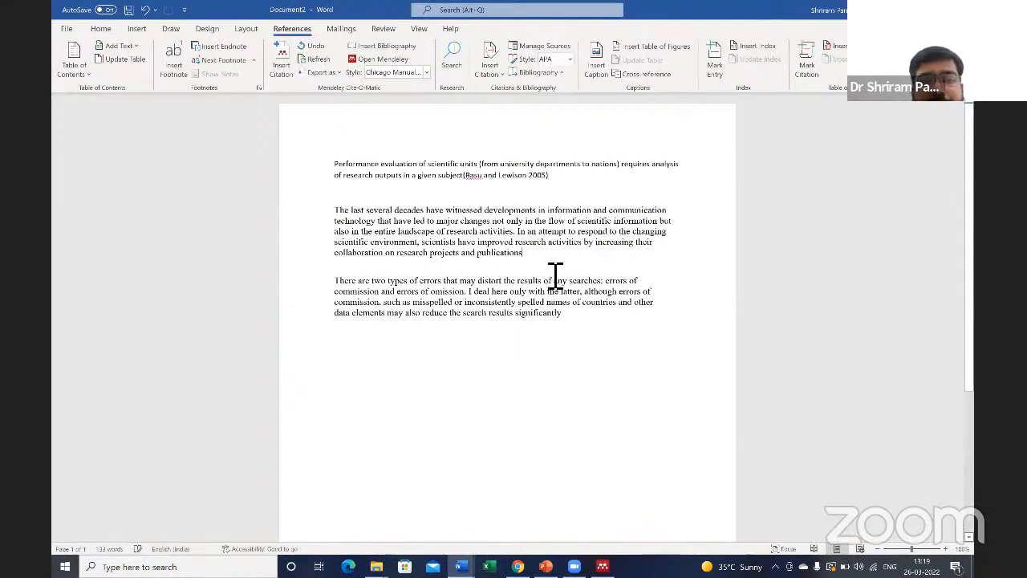
left_click(280, 63)
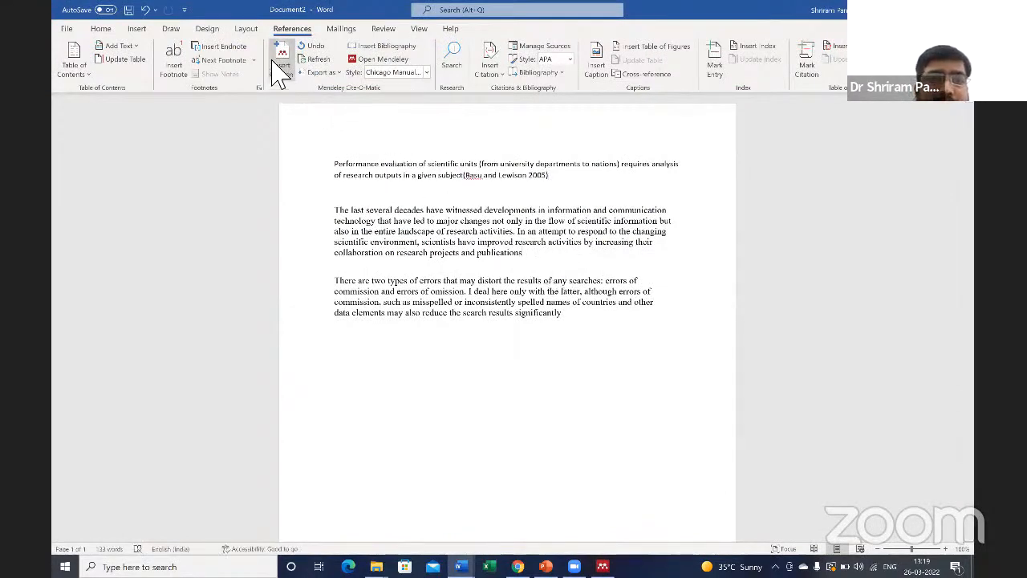
left_click(579, 284)
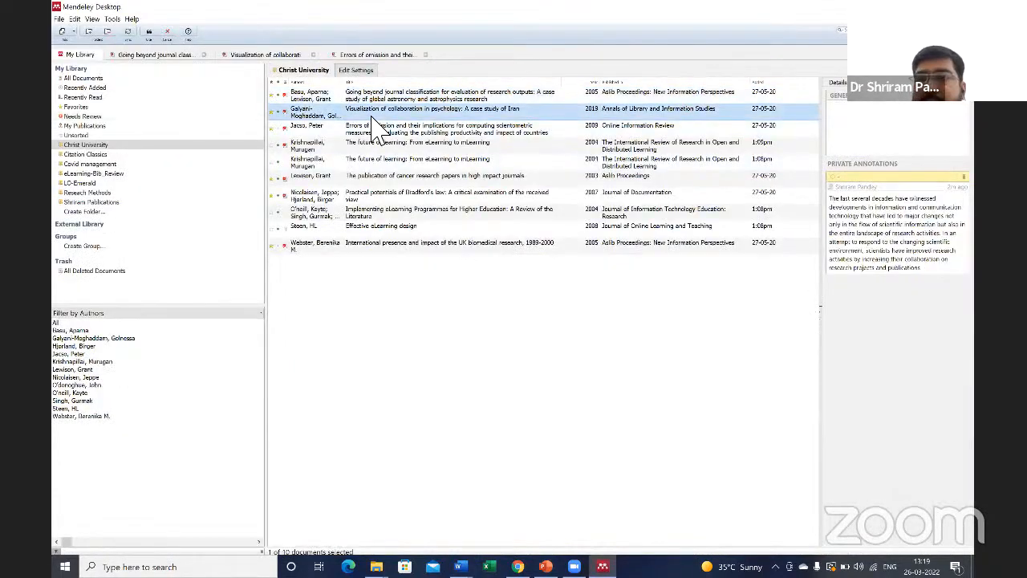
left_click(150, 36)
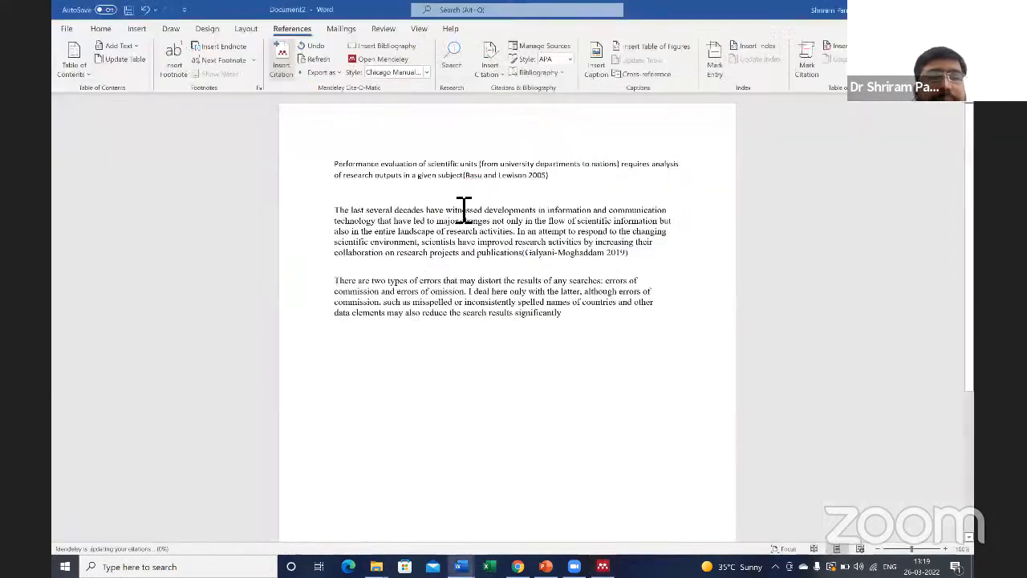
Insert a Mendeley citation of "Errors of omission" after "significantly" at the end of the third paragraph
left_click(573, 326)
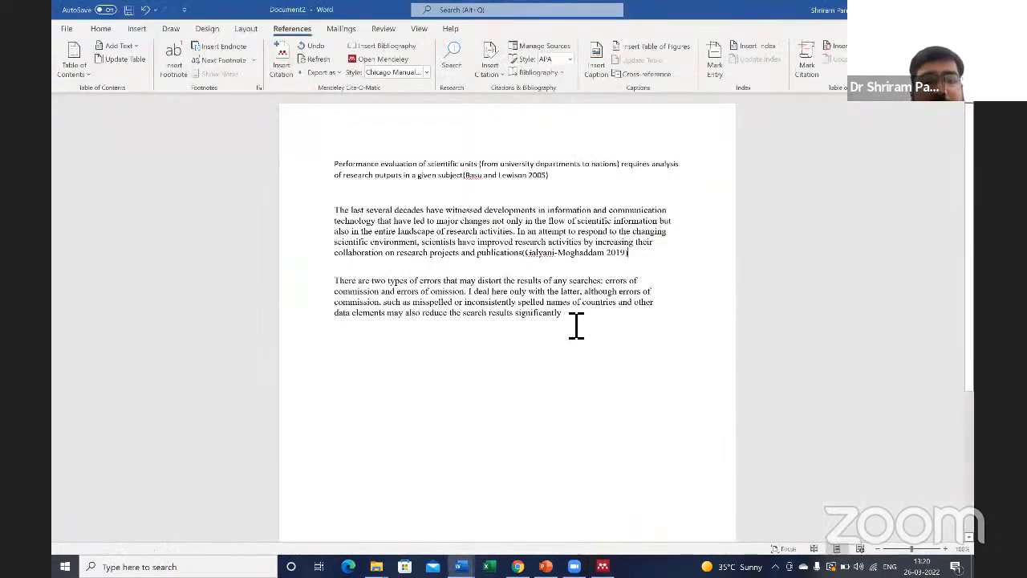
left_click(283, 71)
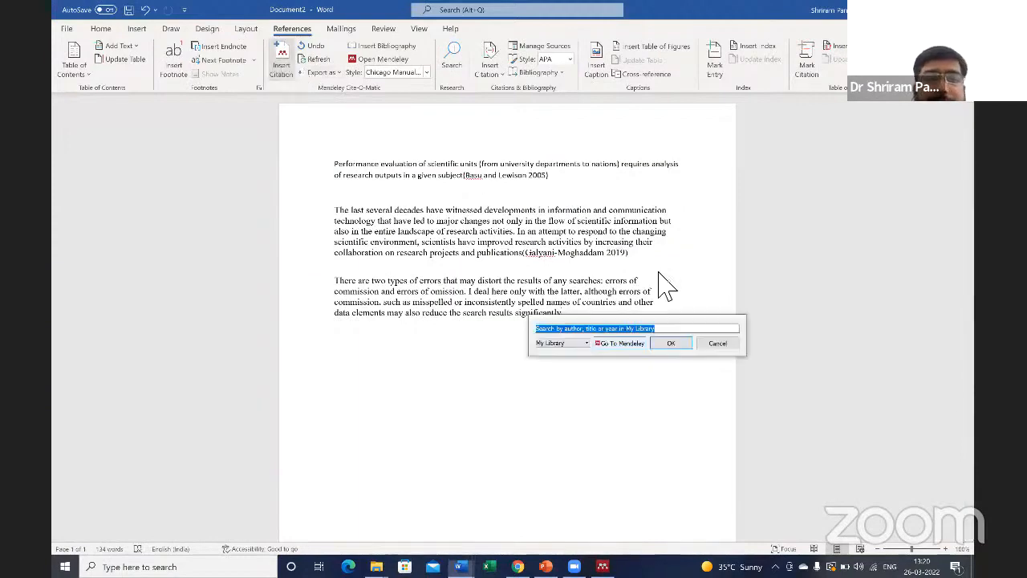
left_click(637, 345)
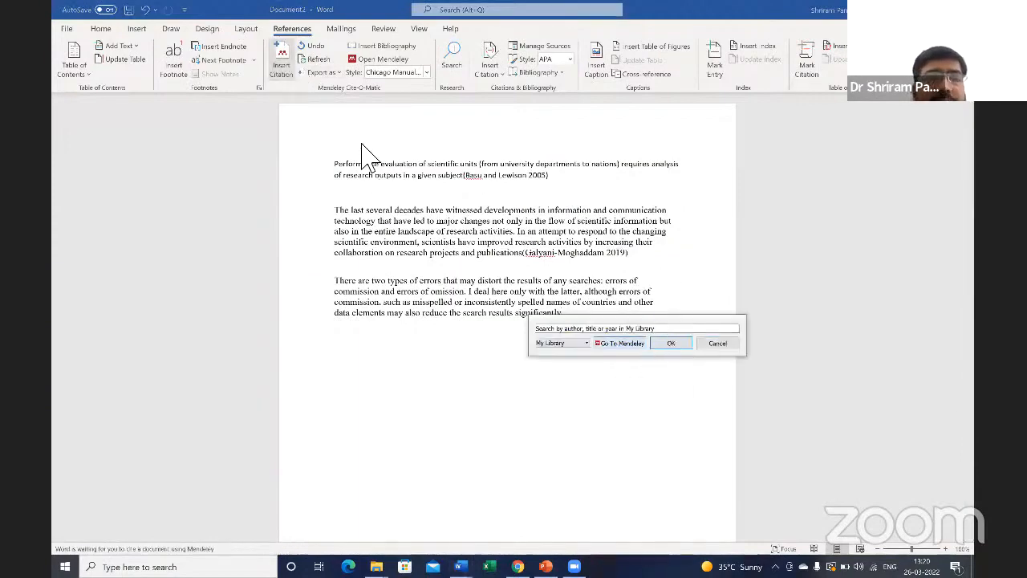
left_click(317, 127)
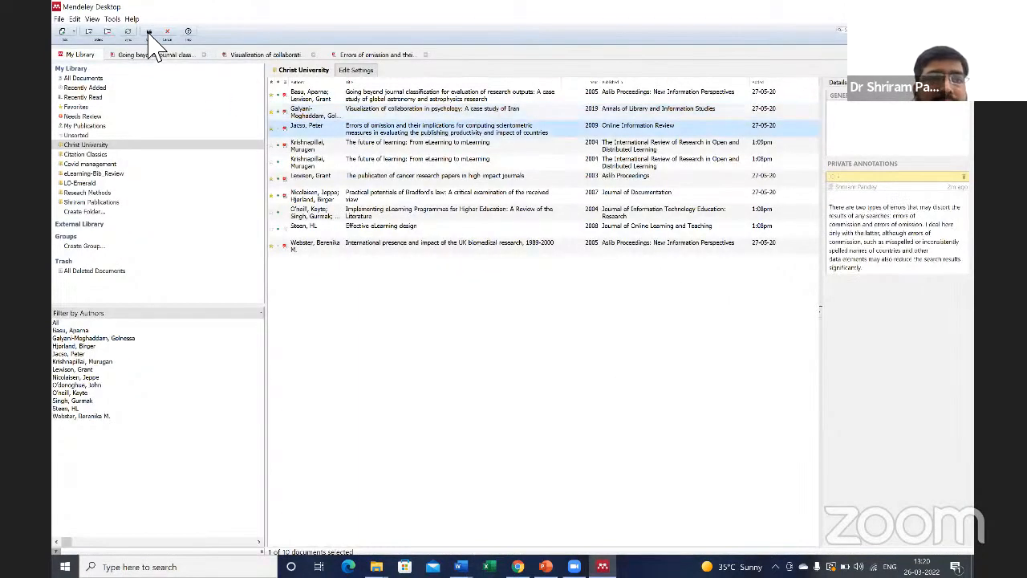
left_click(149, 31)
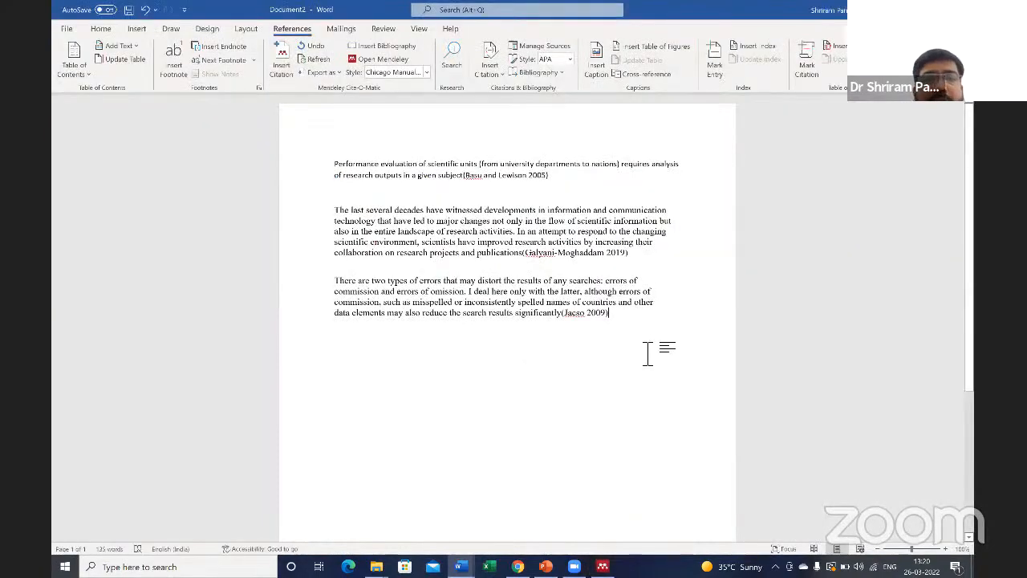
Add a "References:" heading a few blank lines below the third paragraph, correcting its spelling, and start a new line under it
left_click(426, 72)
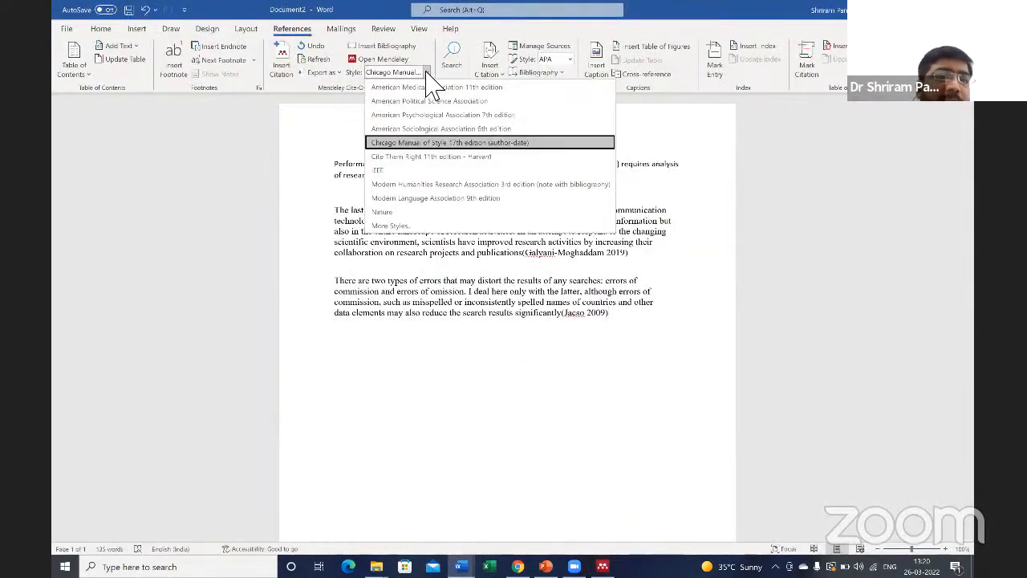
left_click(735, 211)
scroll(623, 395, "down", 1)
key("Return")
key("Return")
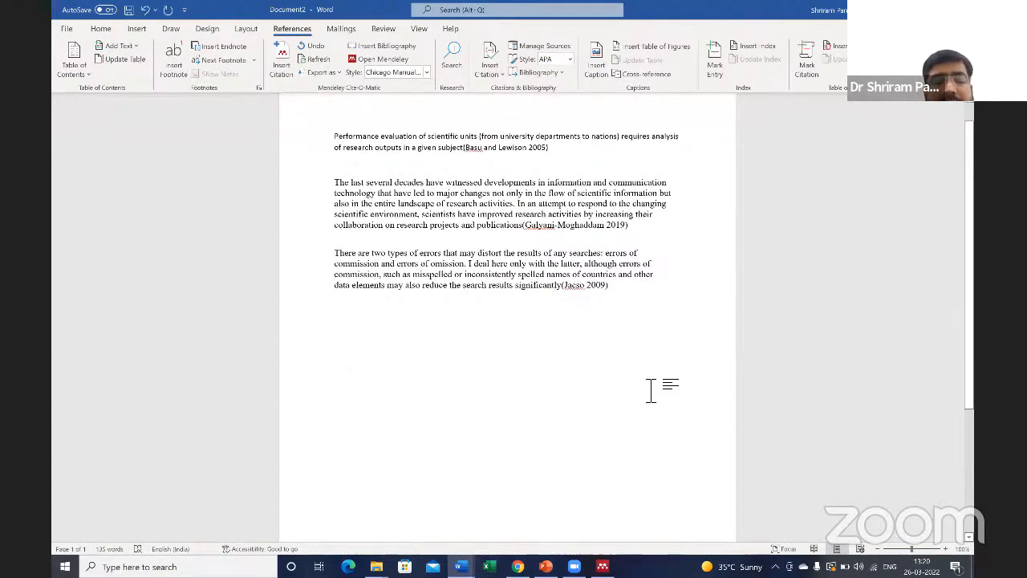
key("Return")
key("Return")
type("Refrences:")
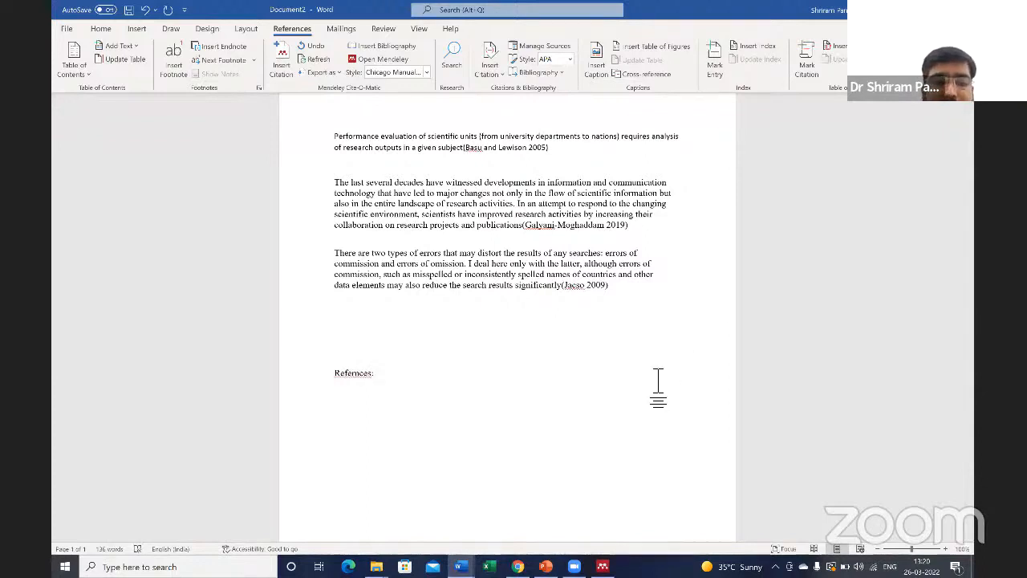
right_click(358, 374)
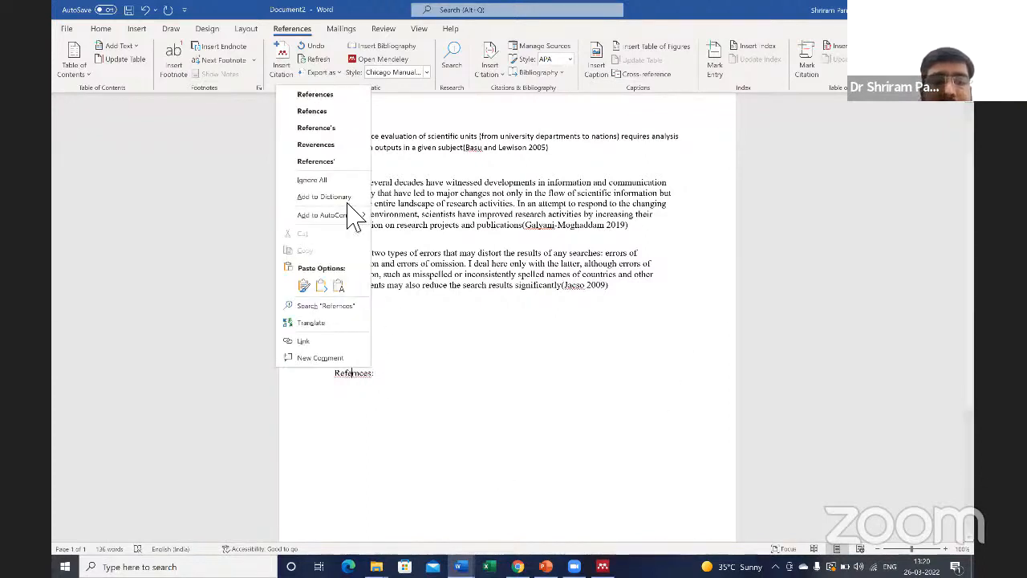
left_click(312, 94)
key("Return")
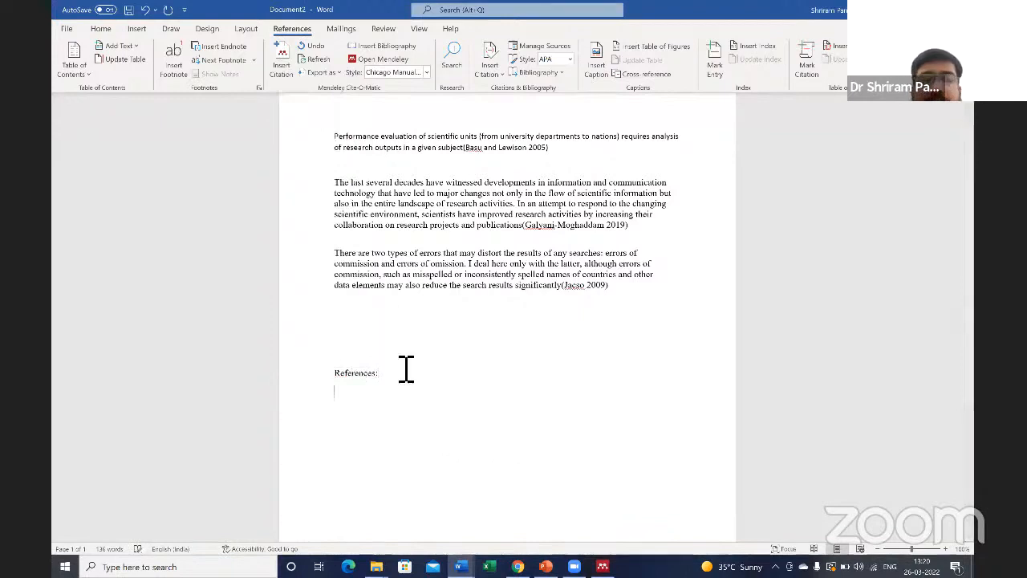
Insert the Mendeley bibliography under the "References:" heading and look over its entries
left_click(381, 47)
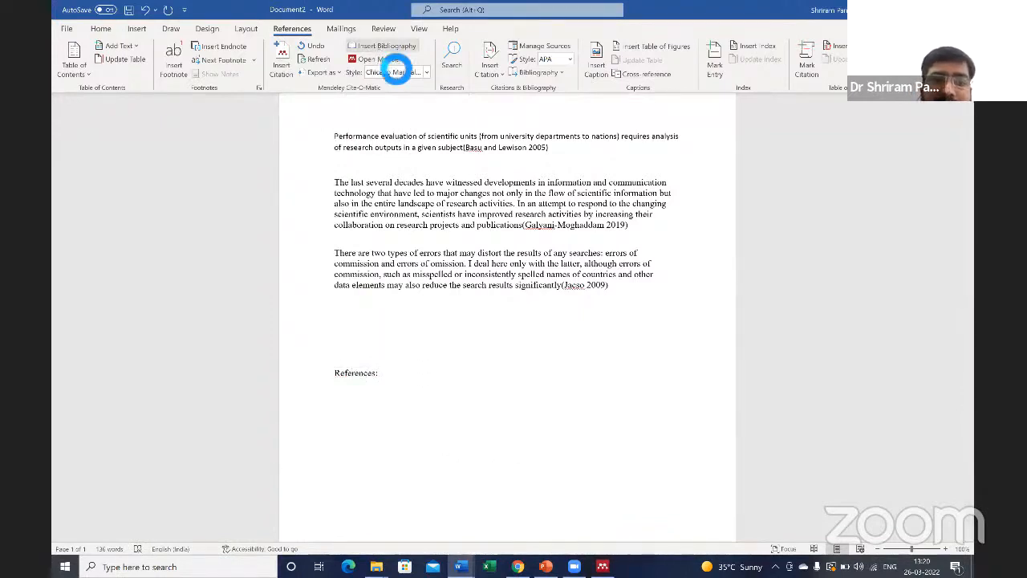
scroll(537, 391, "down", 1)
scroll(538, 394, "up", 3)
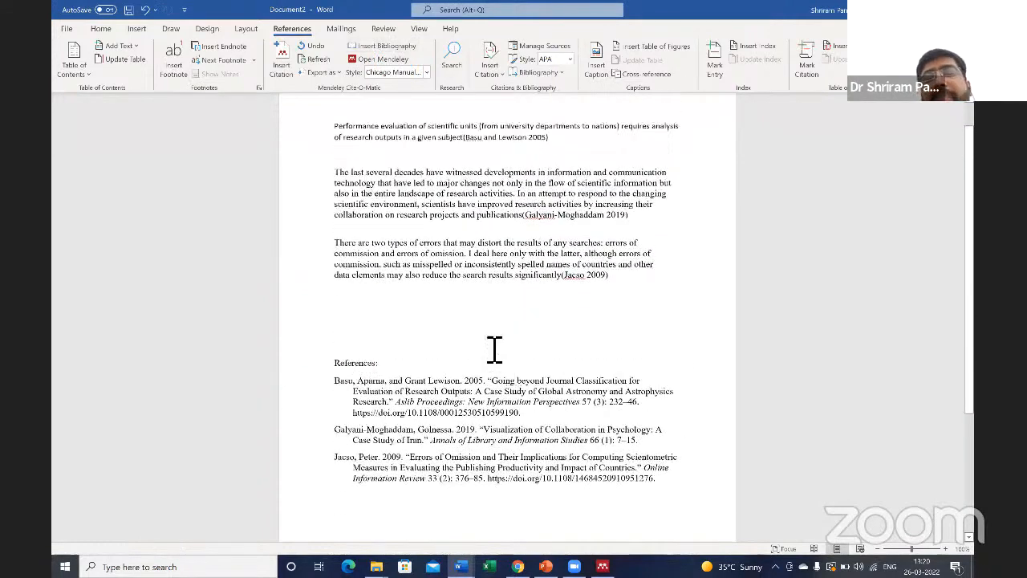
scroll(527, 350, "down", 3)
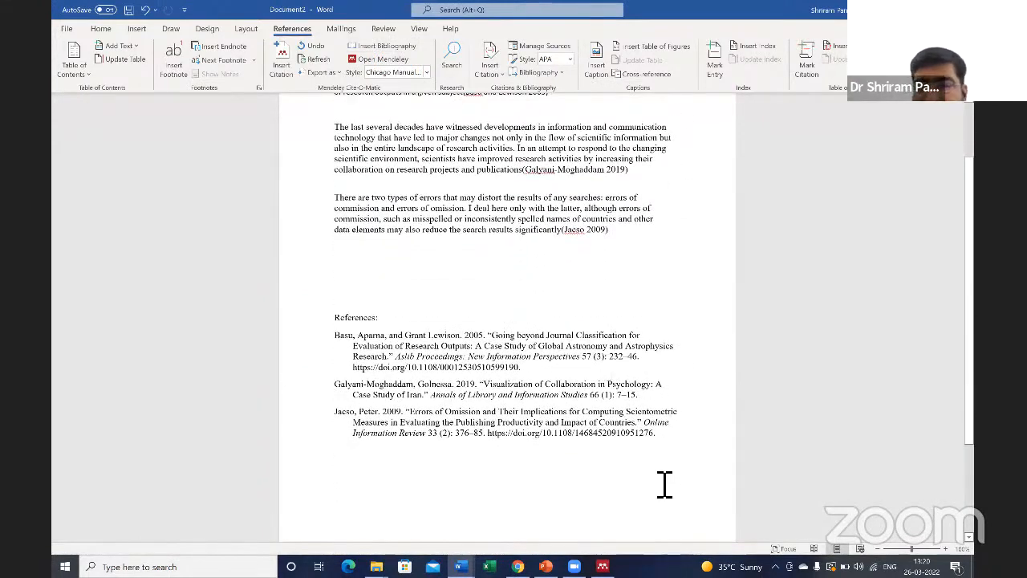
scroll(664, 477, "up", 3)
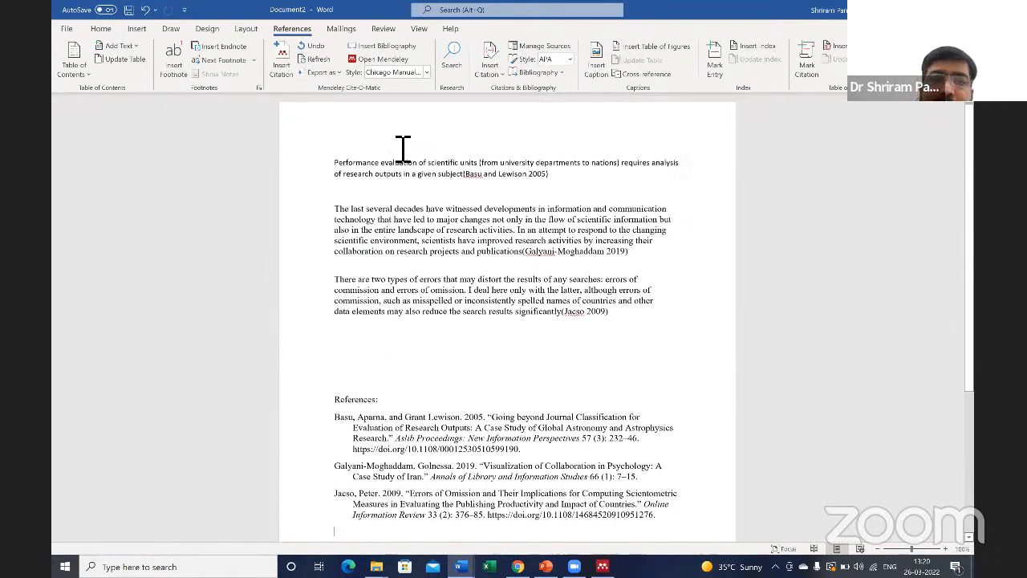
Switch the Mendeley citation style to American Psychological Association 7th edition and check the in-text citations against the reference list
left_click(427, 72)
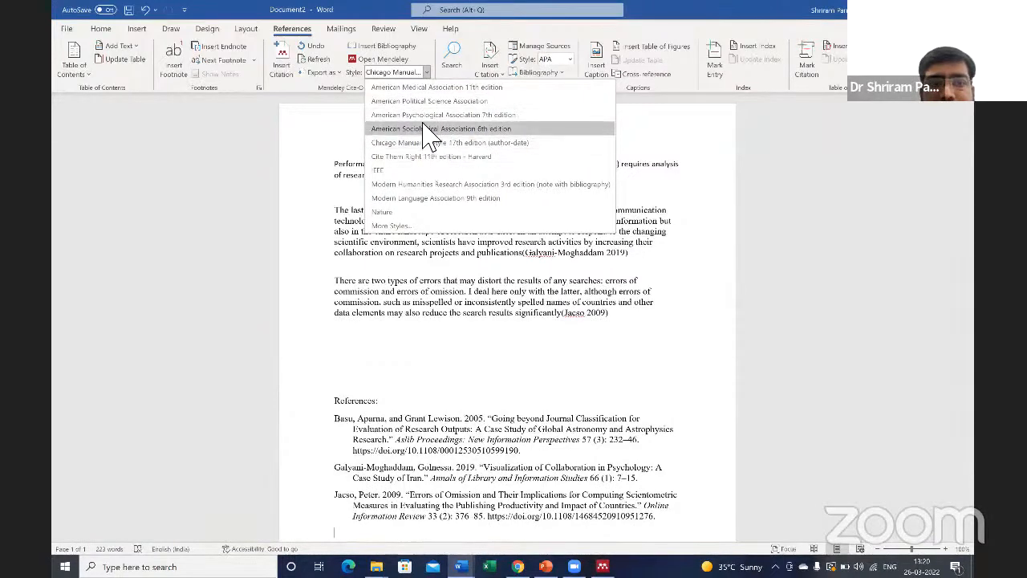
left_click(430, 116)
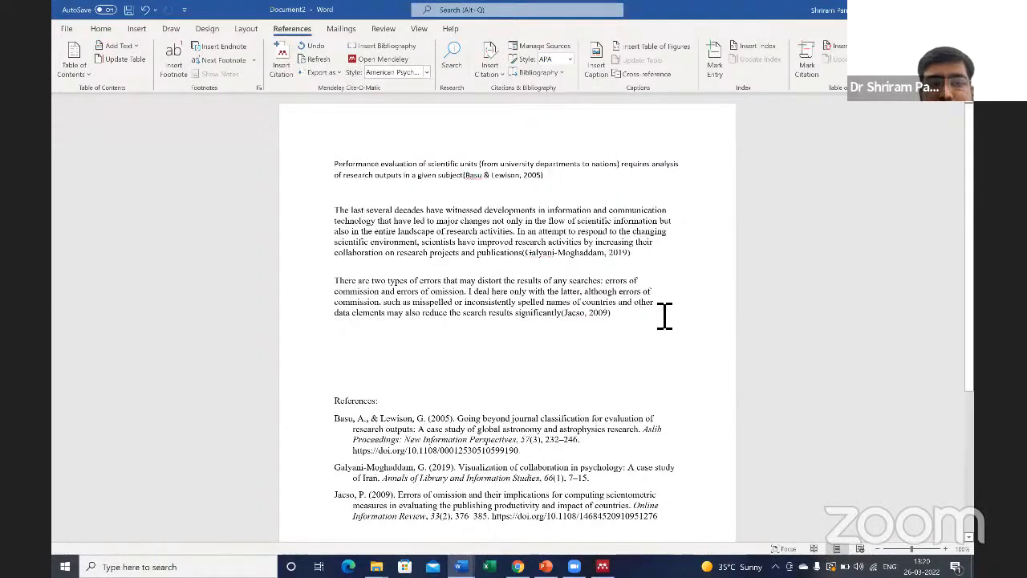
scroll(664, 315, "down", 3)
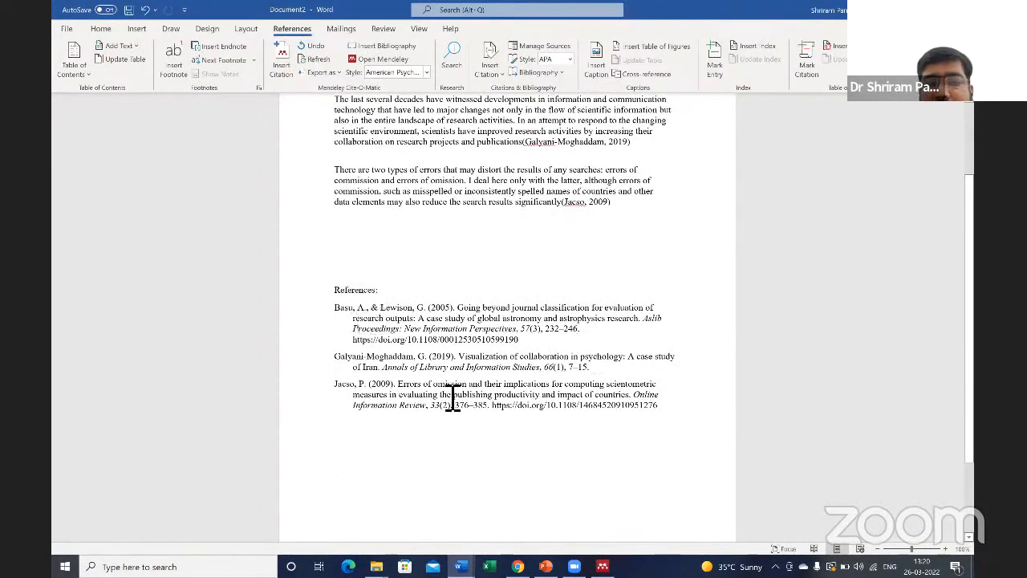
scroll(454, 397, "up", 1)
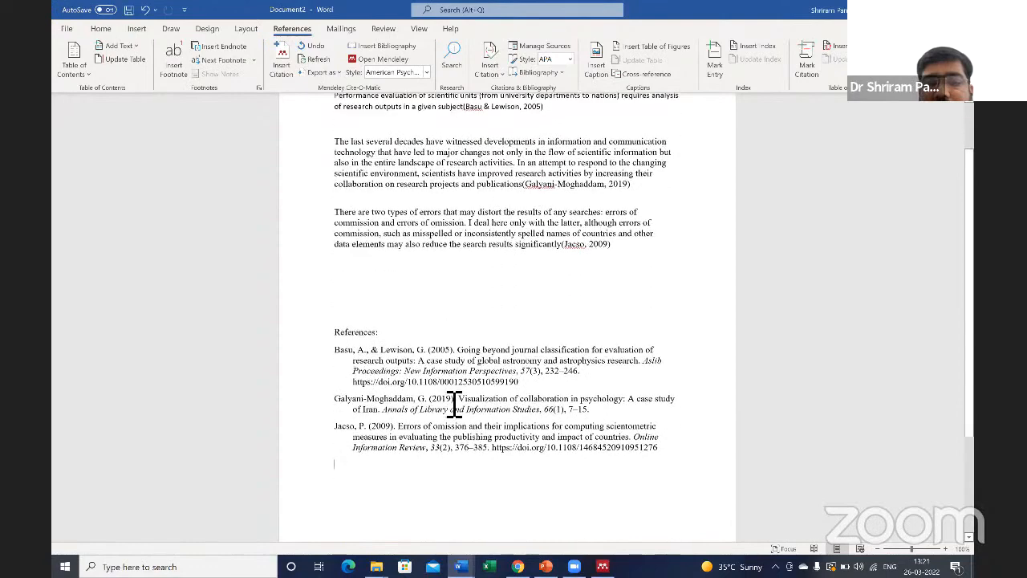
scroll(481, 366, "down", 1)
scroll(501, 256, "up", 3)
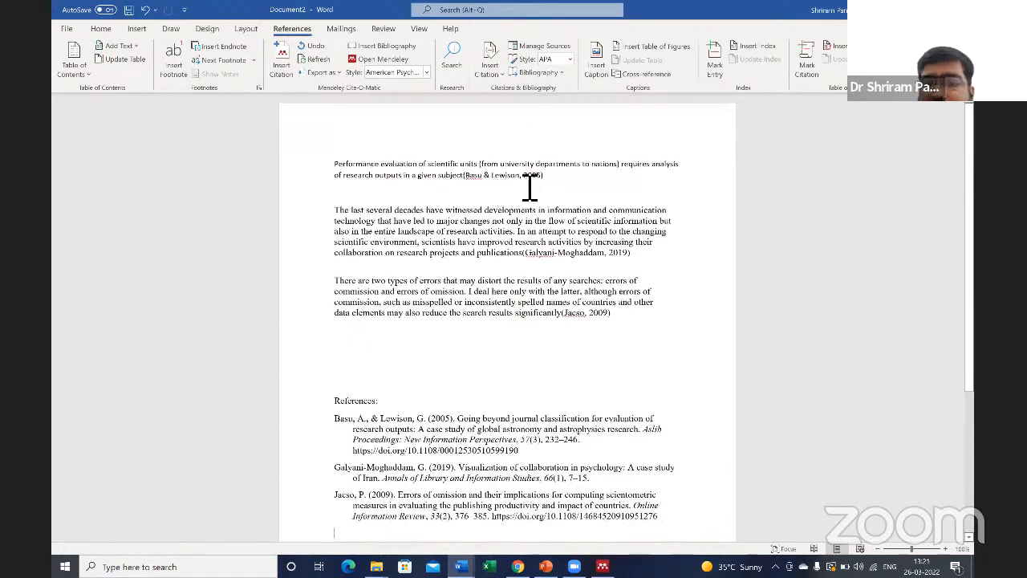
left_click(484, 186)
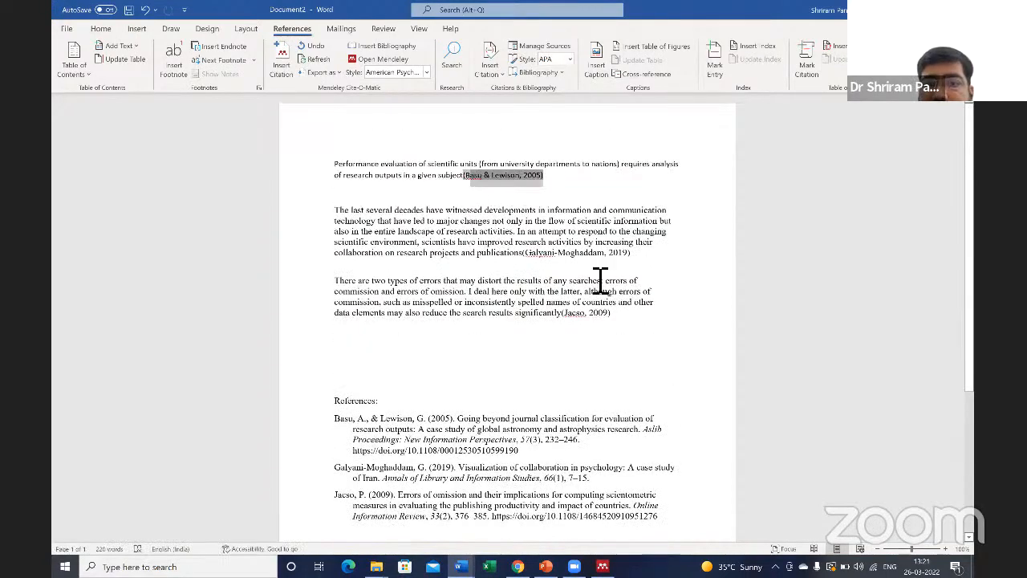
left_click(632, 266)
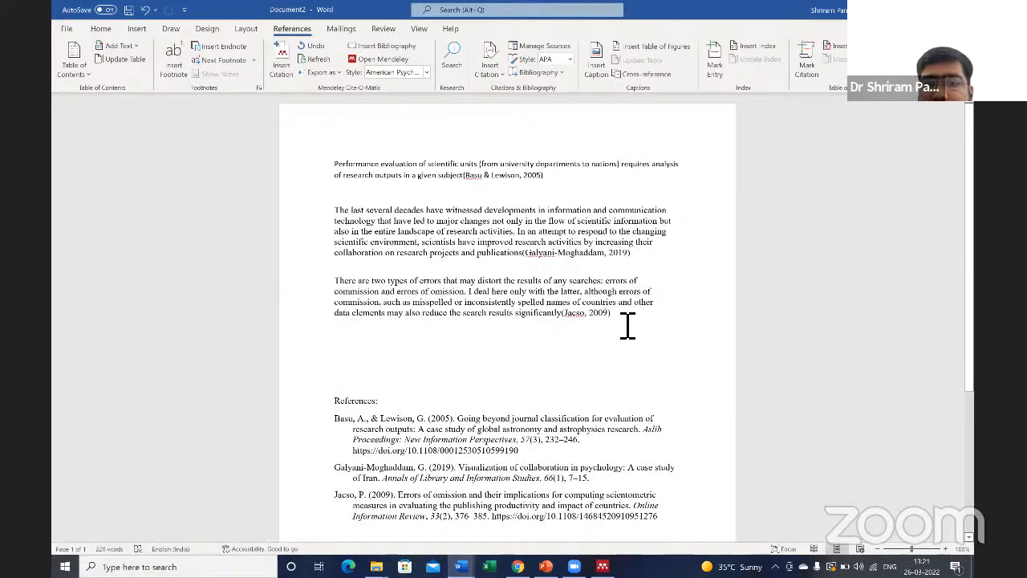
left_click(576, 334)
scroll(518, 393, "down", 3)
left_click(491, 426)
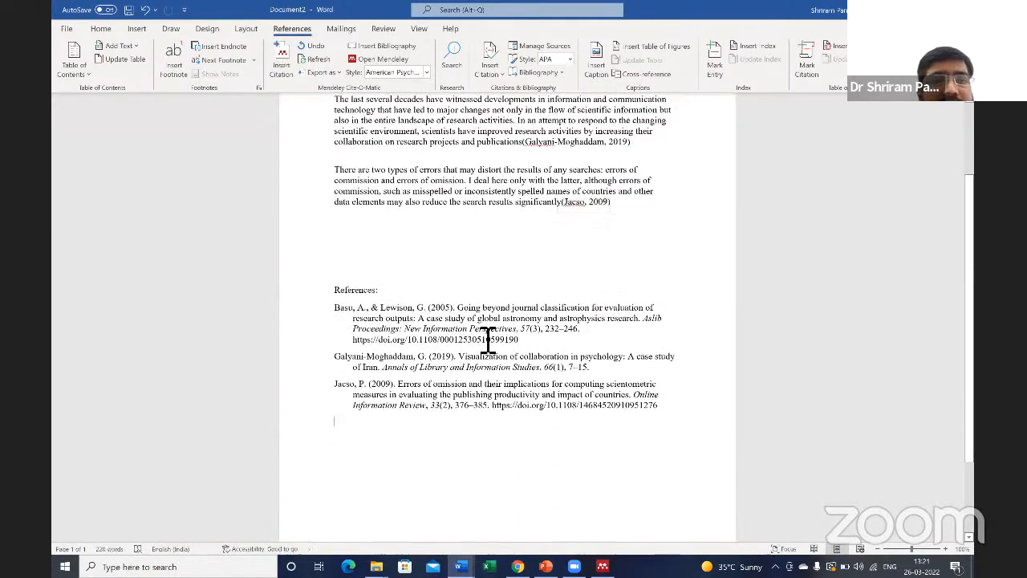
Change the Mendeley citation style to IEEE and review the citations and references
scroll(442, 110, "up", 3)
left_click(426, 72)
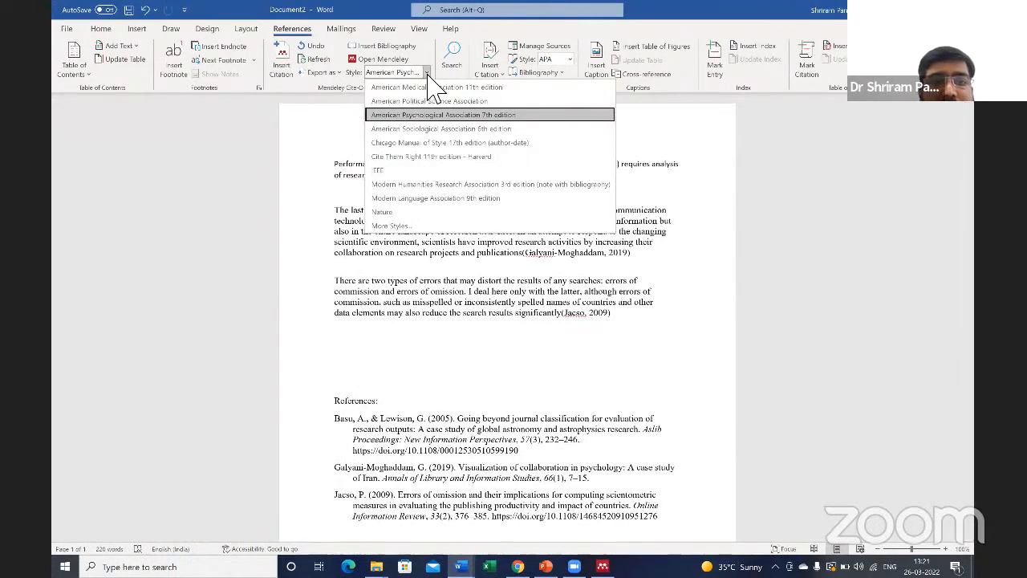
left_click(420, 171)
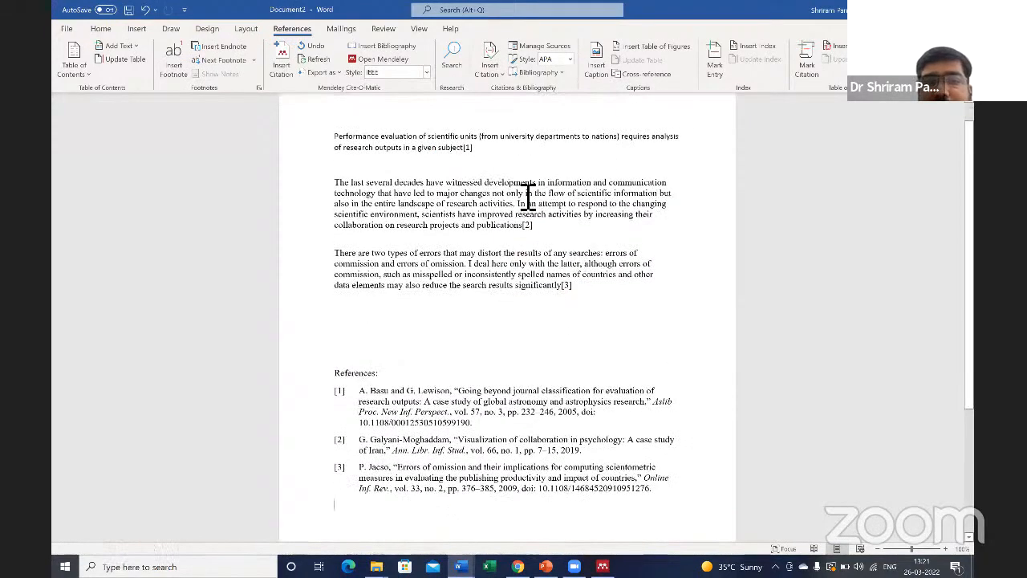
scroll(621, 355, "down", 3)
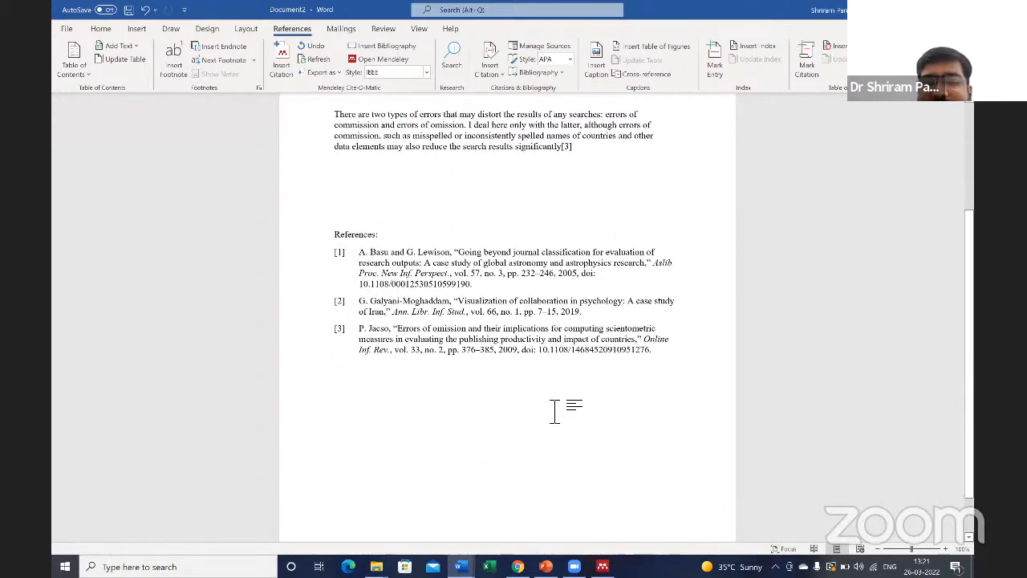
scroll(578, 385, "up", 3)
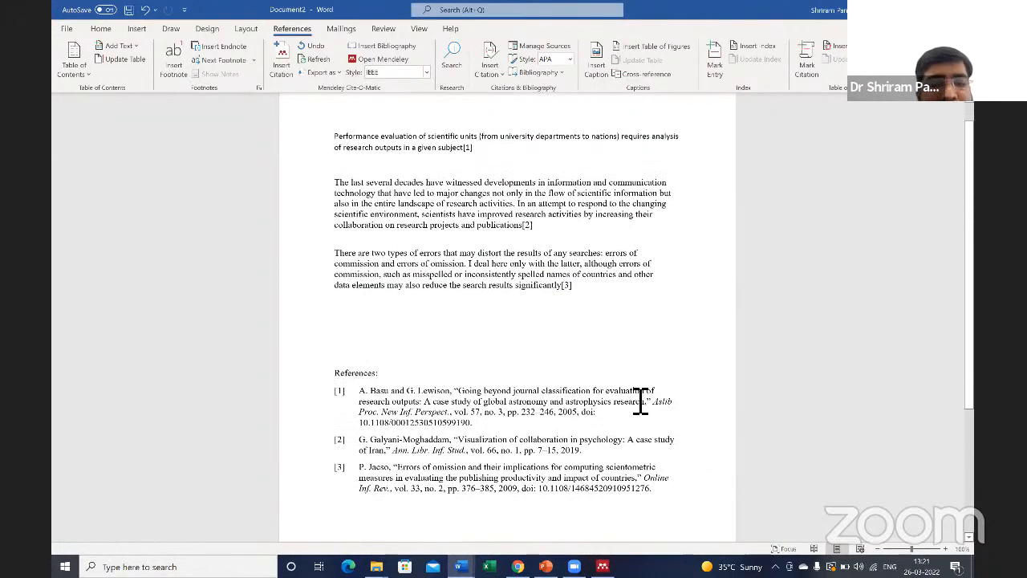
Change the Mendeley citation style to Nature and review the citations and references
left_click(427, 73)
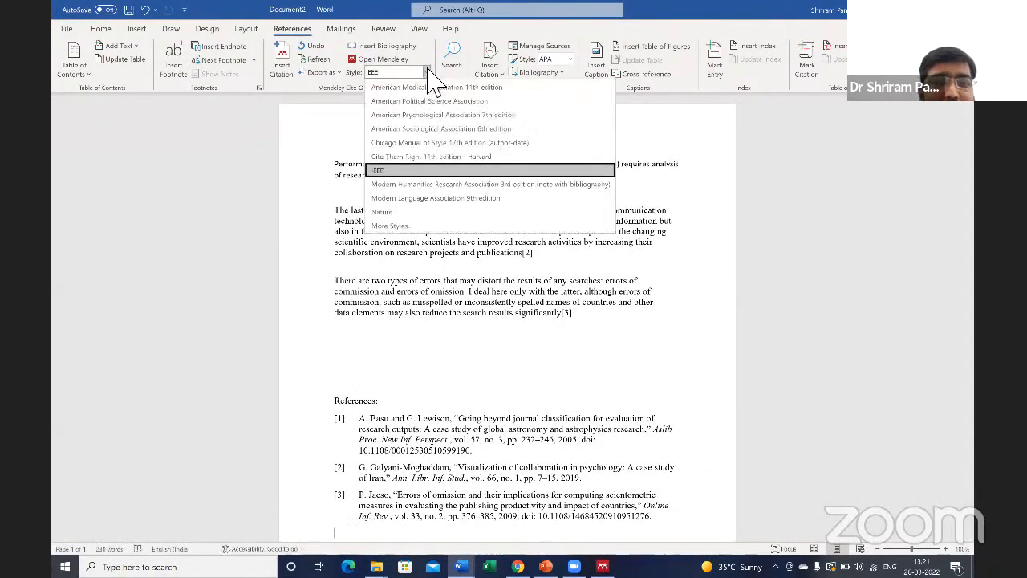
left_click(414, 212)
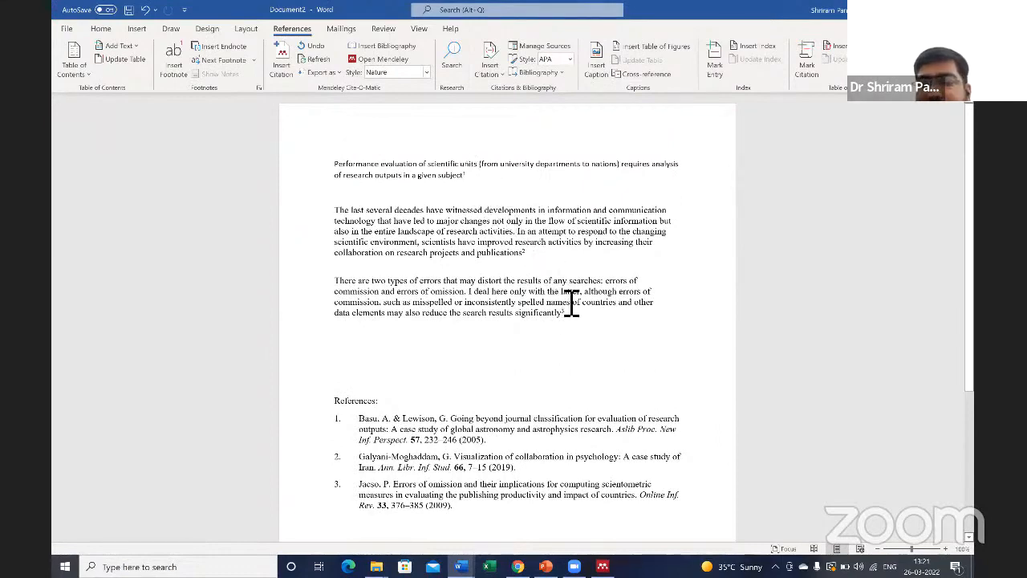
scroll(581, 331, "down", 2)
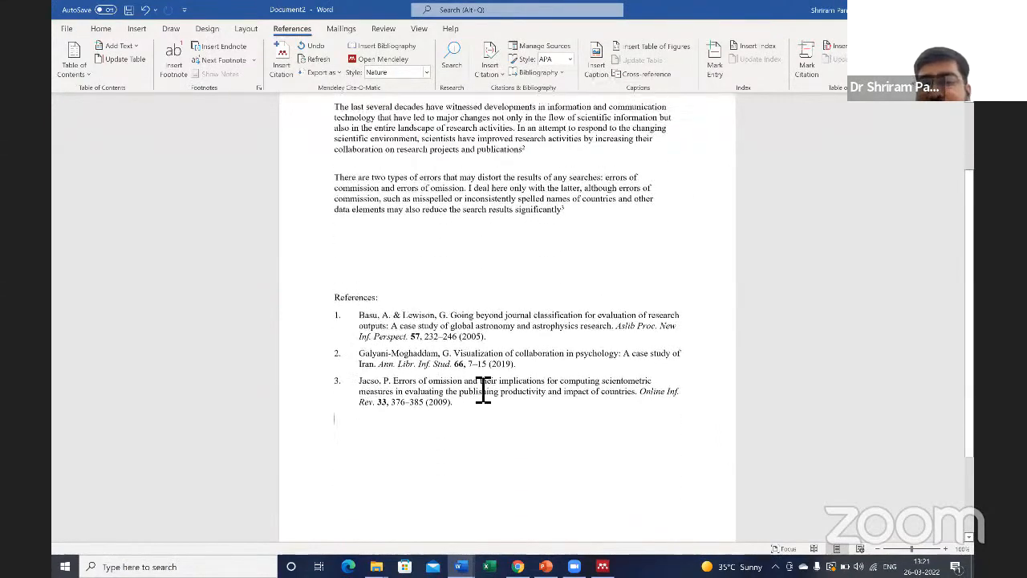
scroll(482, 398, "down", 3)
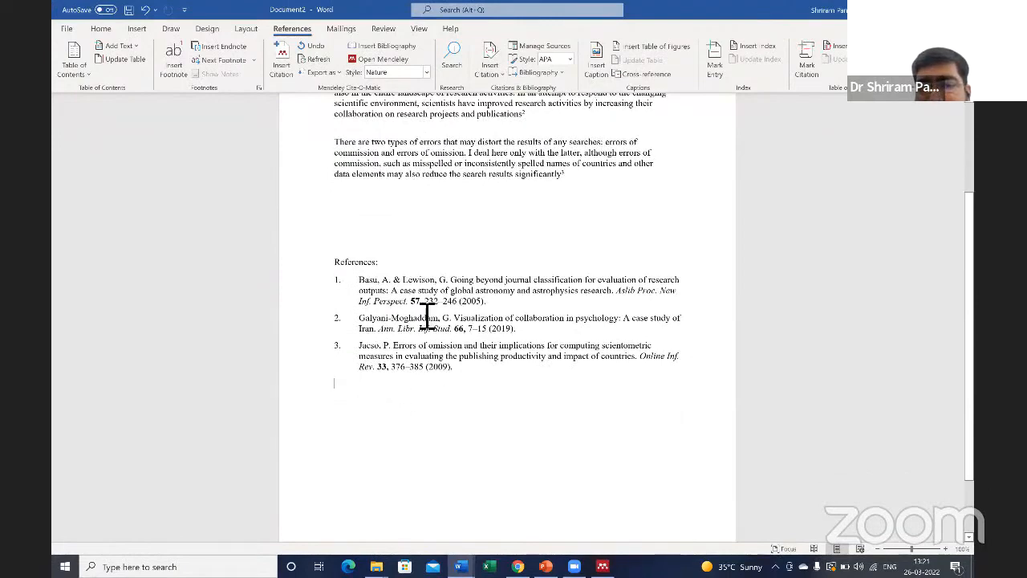
scroll(461, 361, "up", 5)
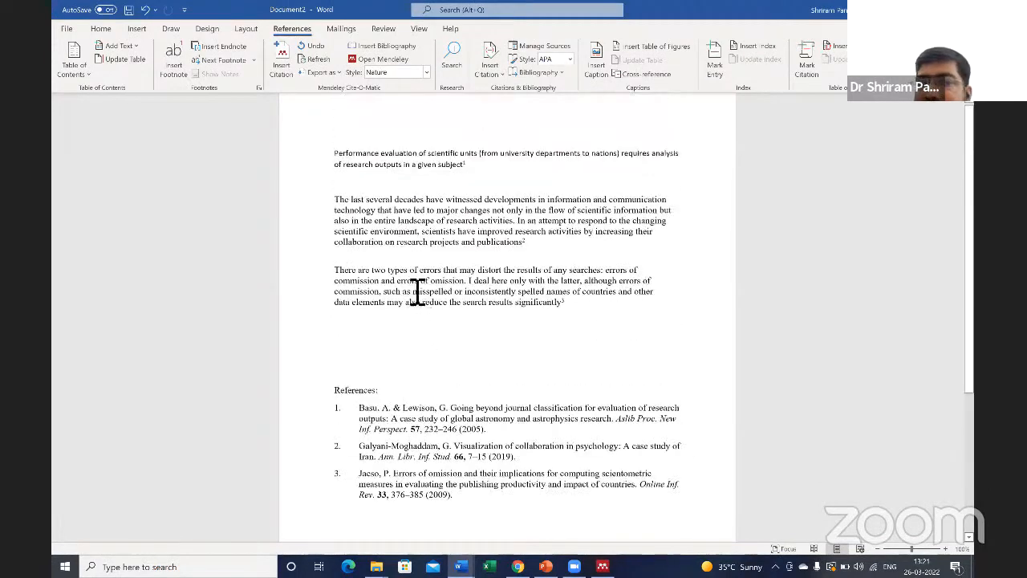
Apply the Chicago Manual of Style 17th edition (author-date) style, and replace it with American Medical Association 11th edition
left_click(425, 72)
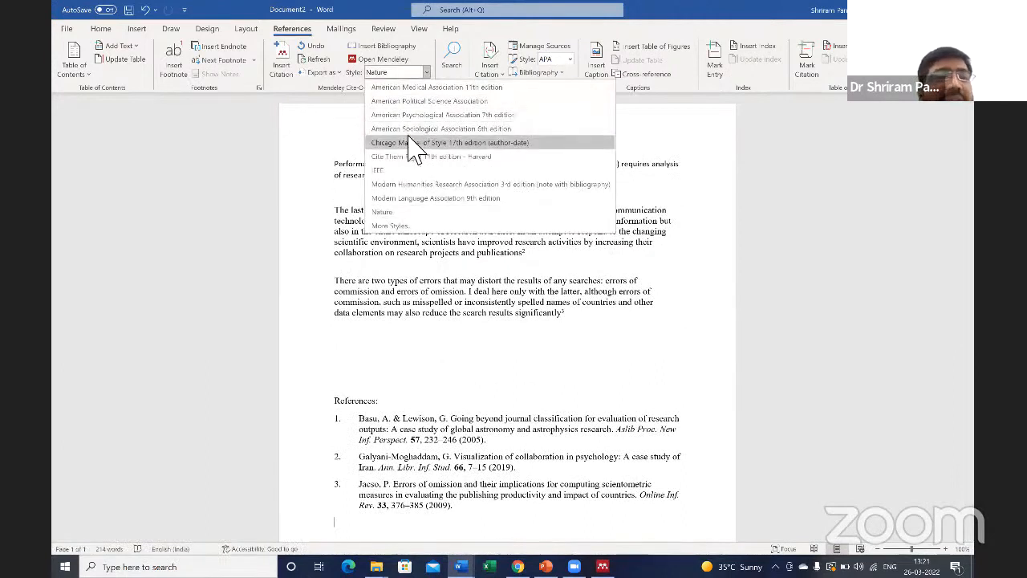
left_click(411, 142)
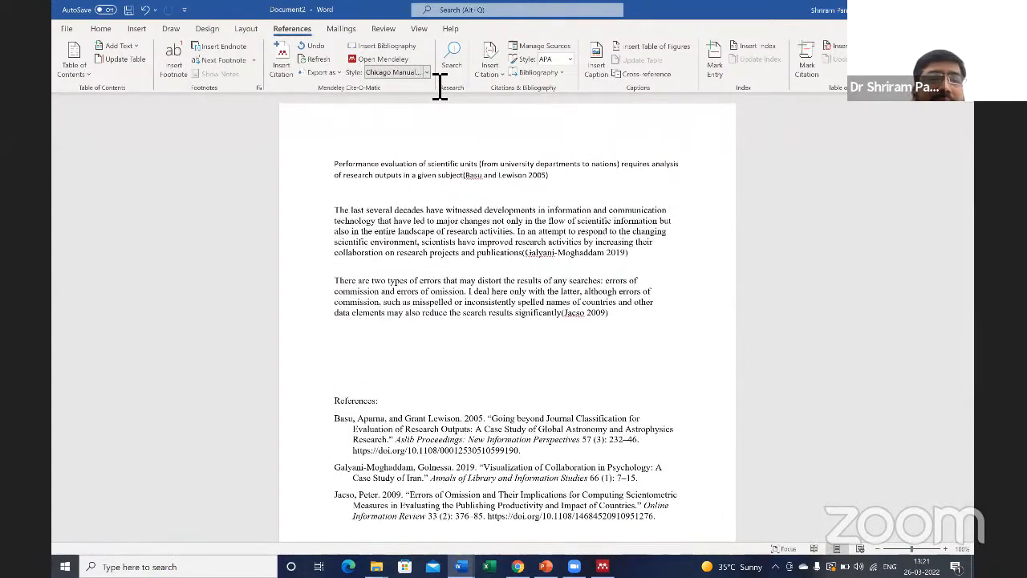
left_click(433, 73)
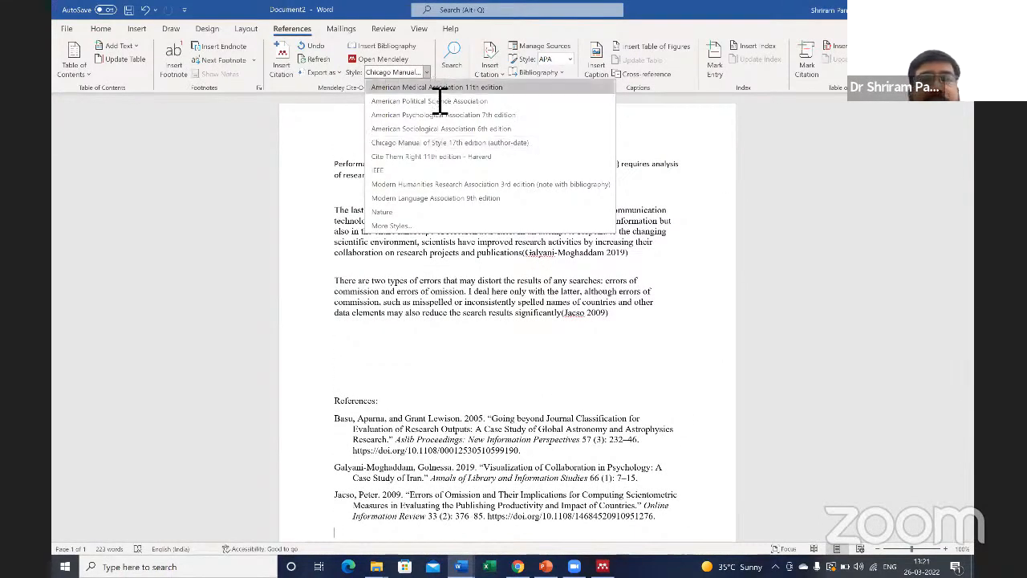
left_click(438, 87)
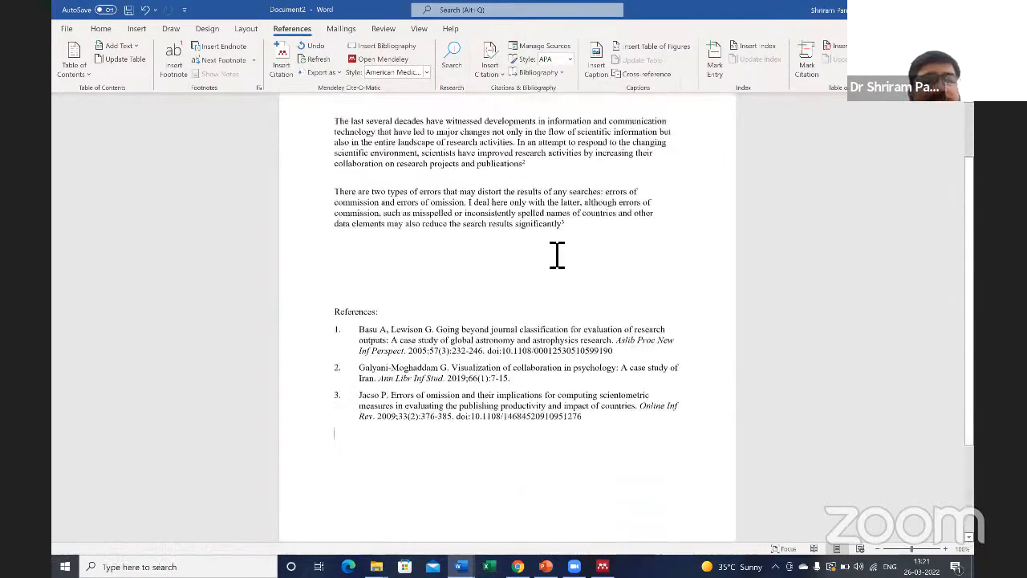
Set the document's Mendeley citation style back to American Psychological Association 7th edition
left_click(427, 73)
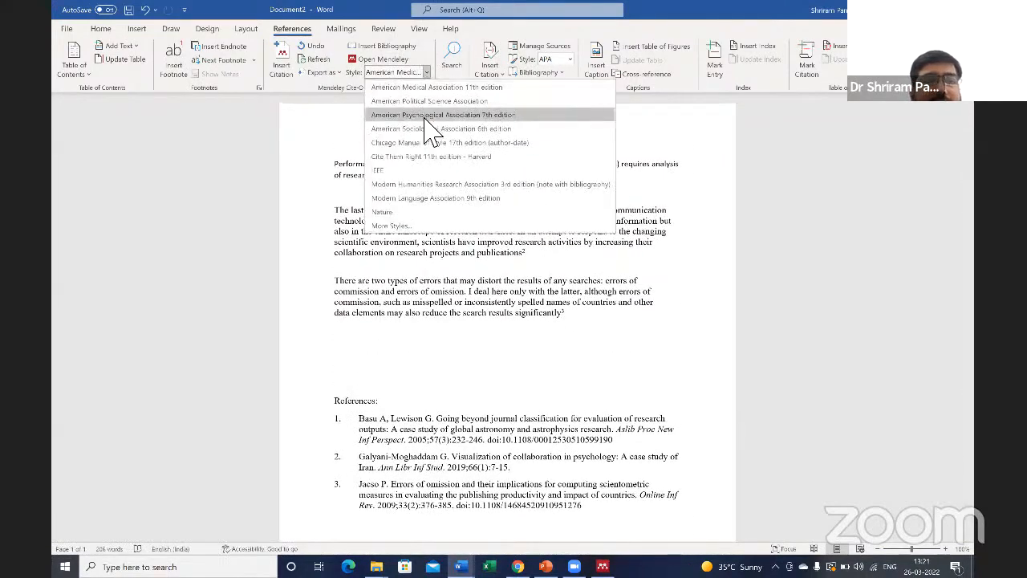
left_click(426, 114)
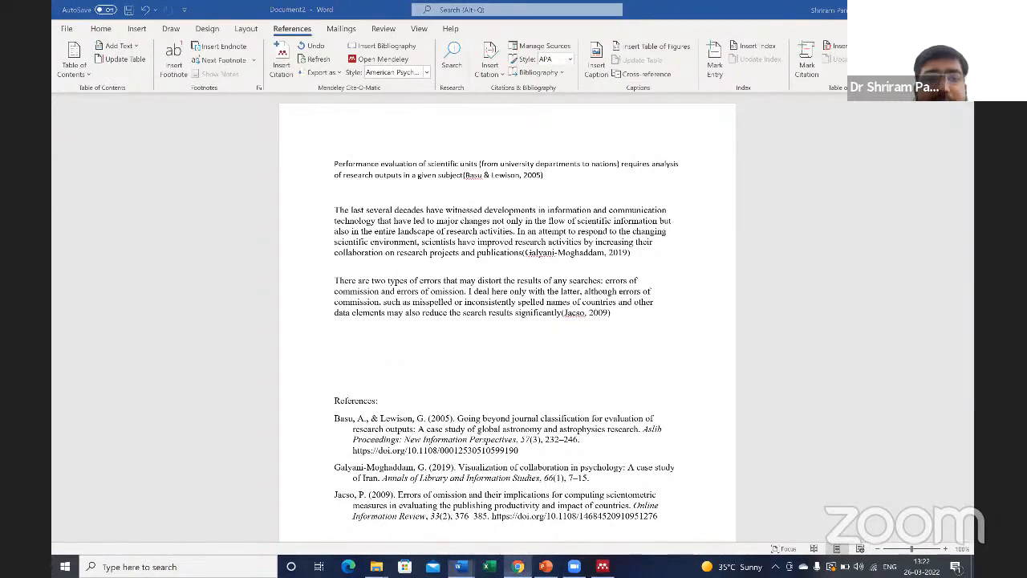
left_click(518, 567)
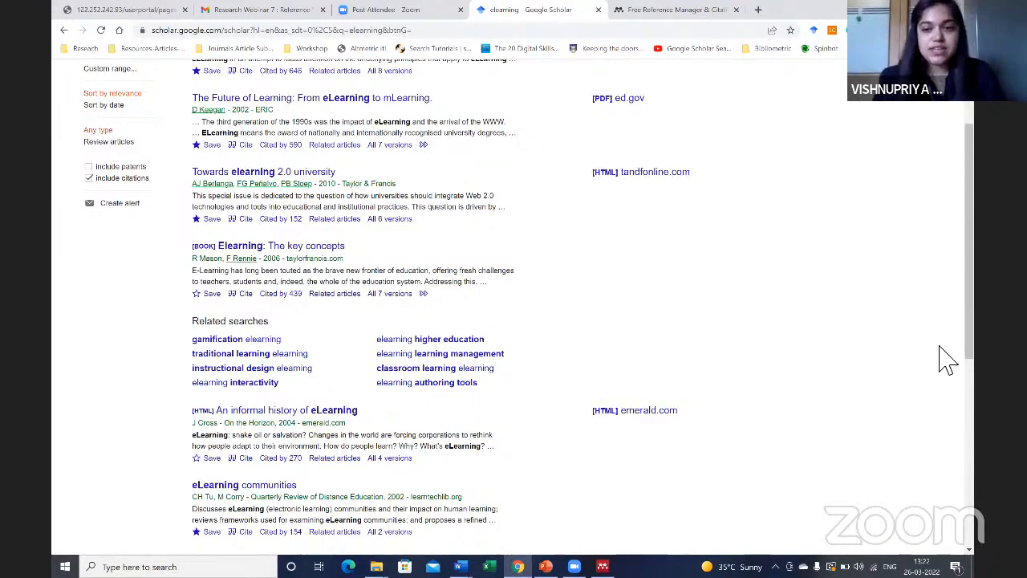
key("alt+Tab")
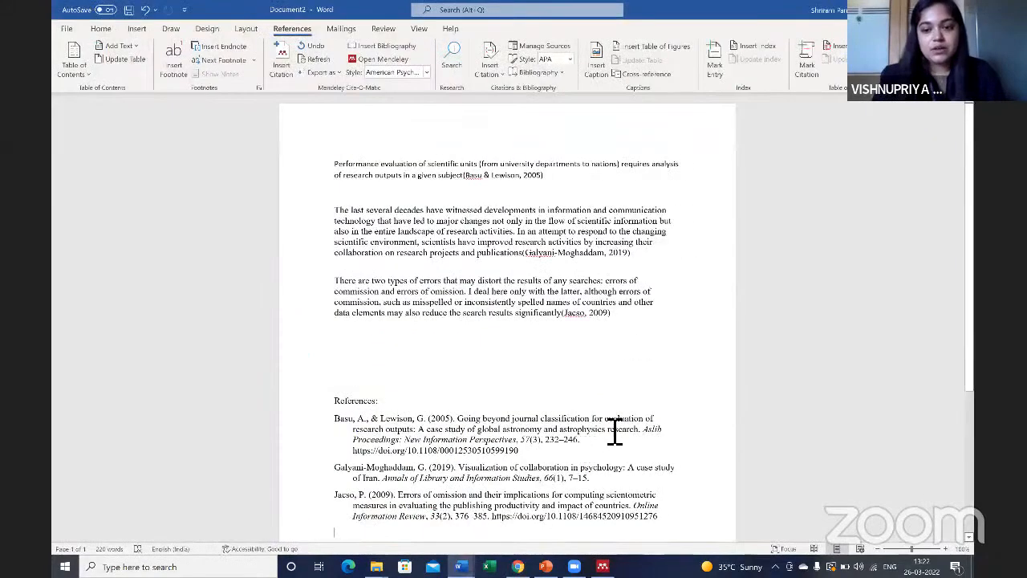